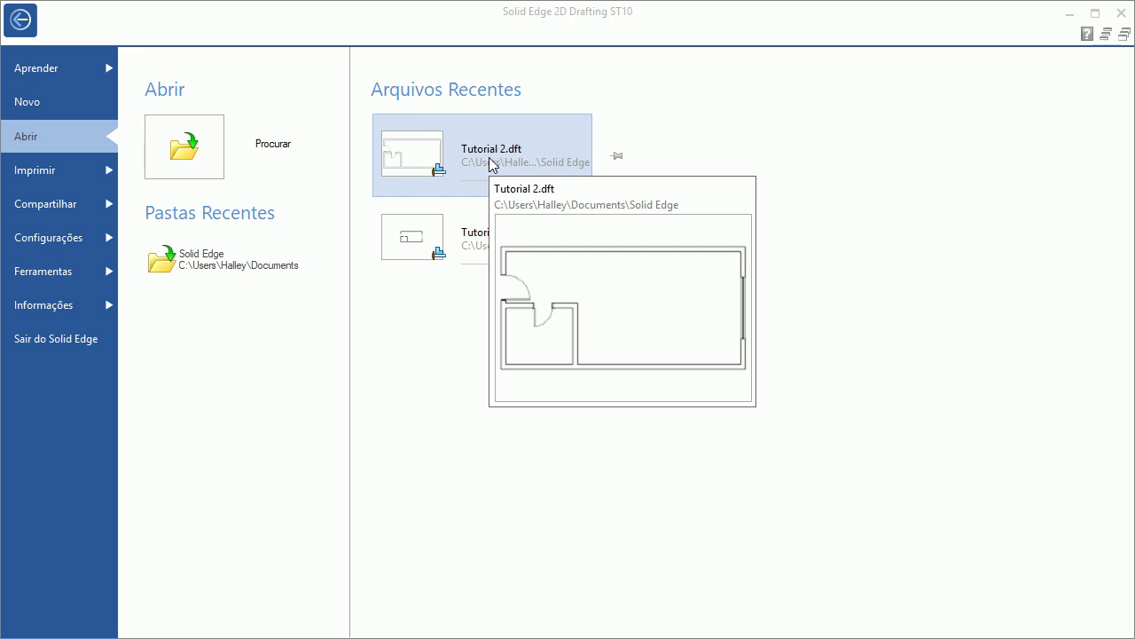
Step: Open Tutorial 2.dft from the recent files list
left_click(491, 163)
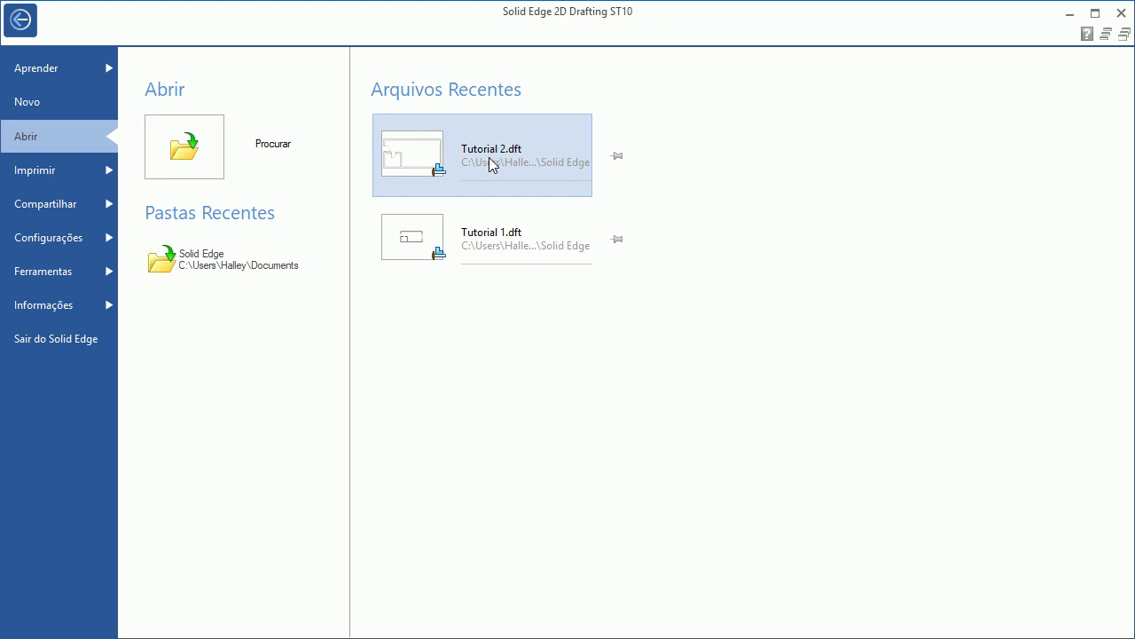
left_click(489, 157)
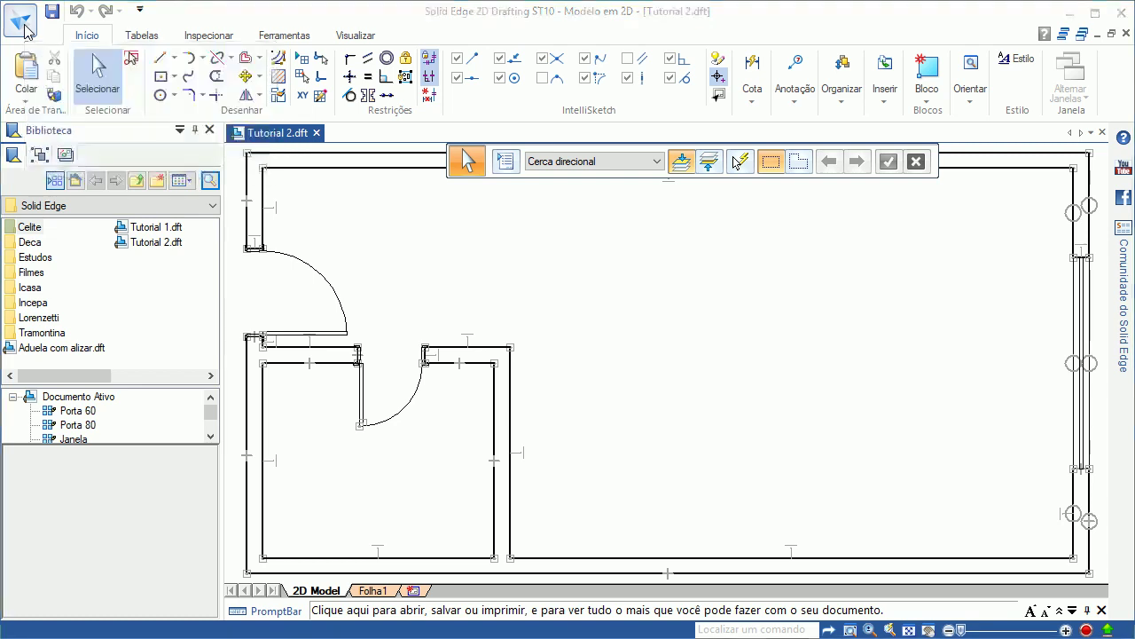
Step: Save the drawing under a new name, changing Tutorial 2 to Tutorial 3.dft
left_click(21, 21)
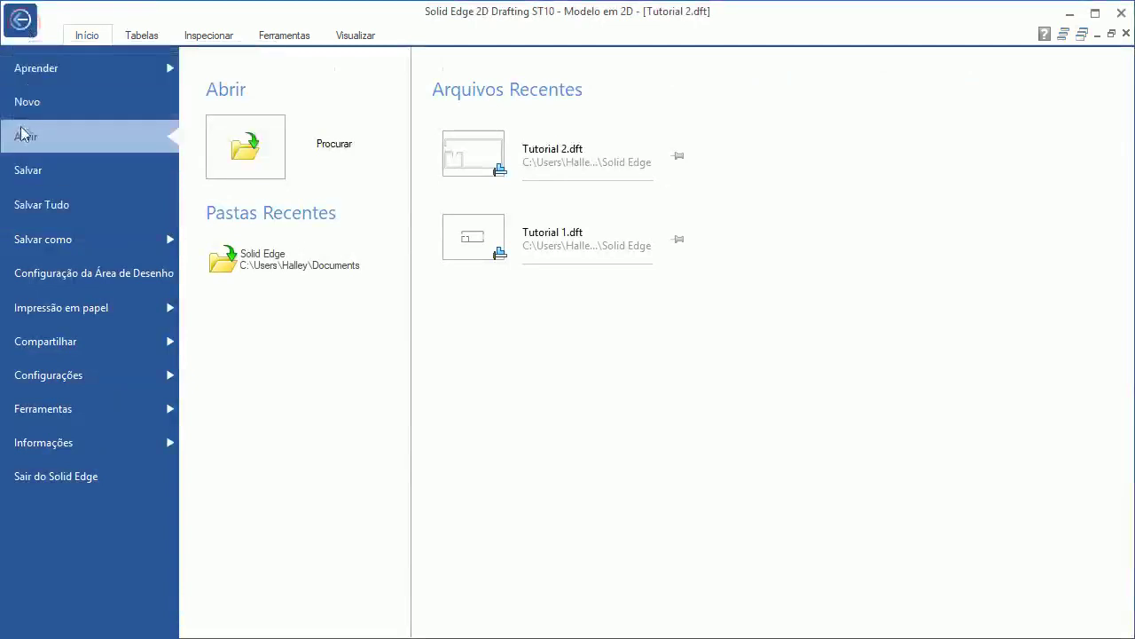
left_click(44, 239)
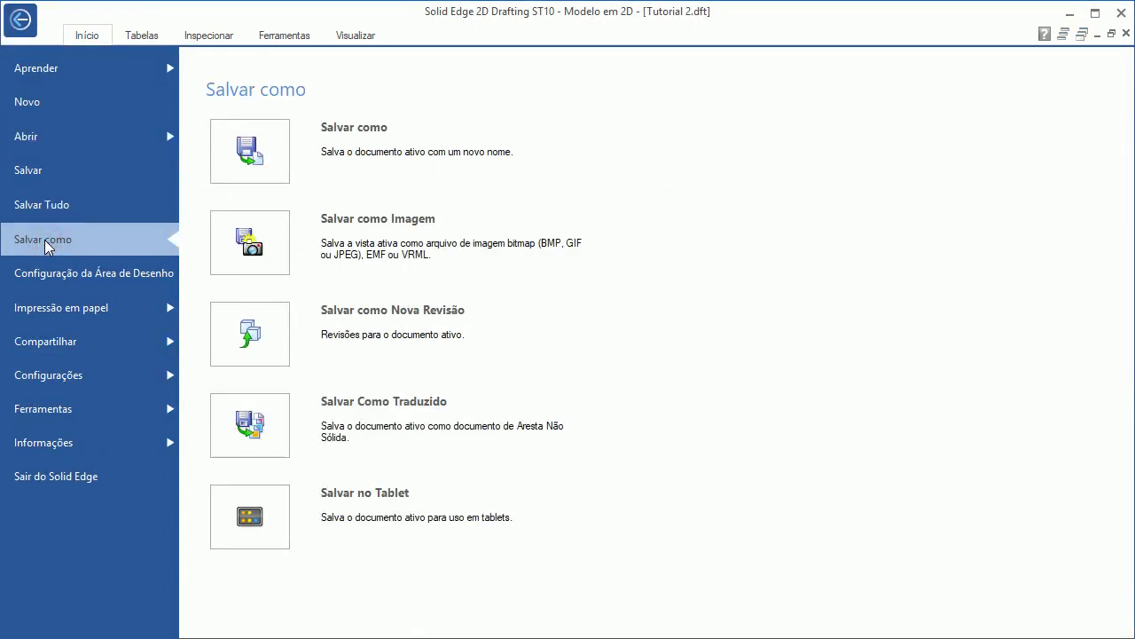
left_click(294, 138)
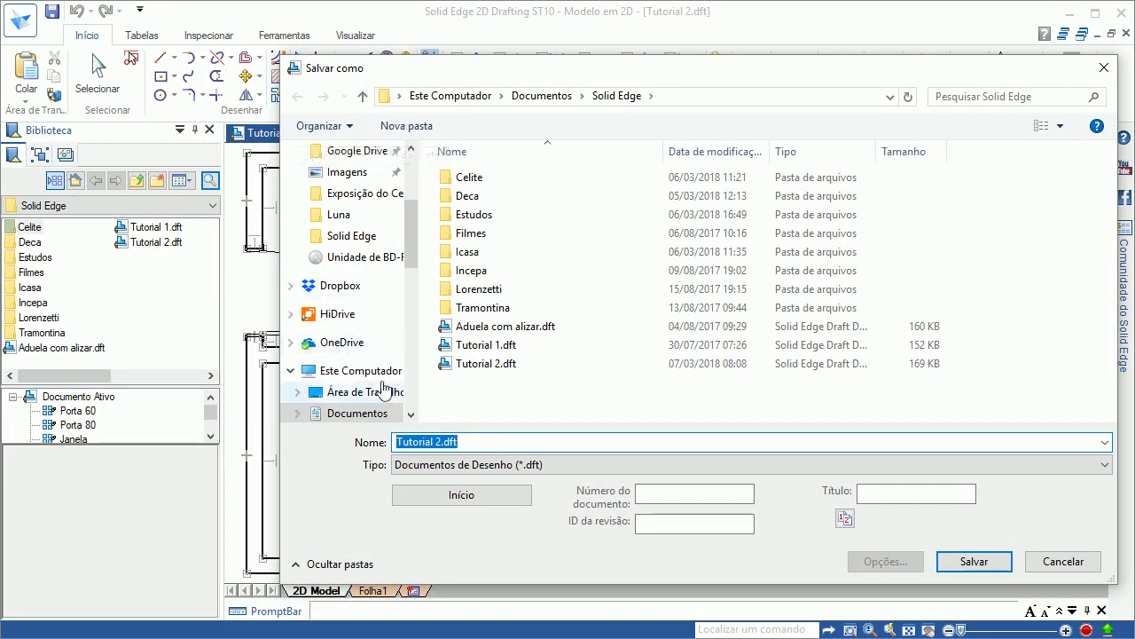
left_click(435, 442)
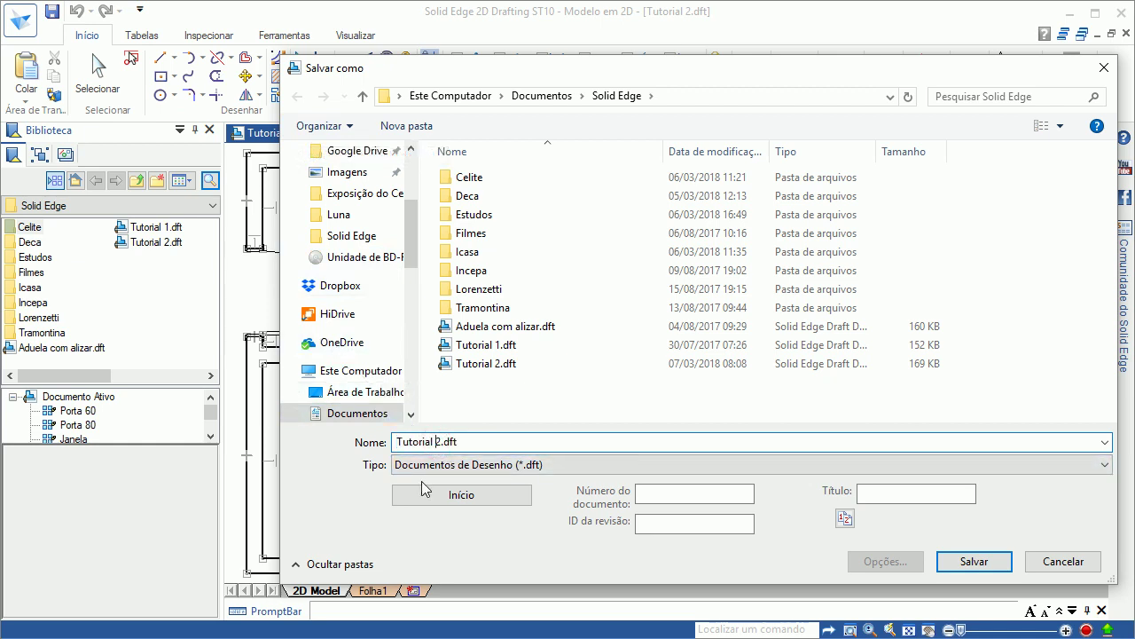
key("BackSpace")
type("3")
left_click(973, 562)
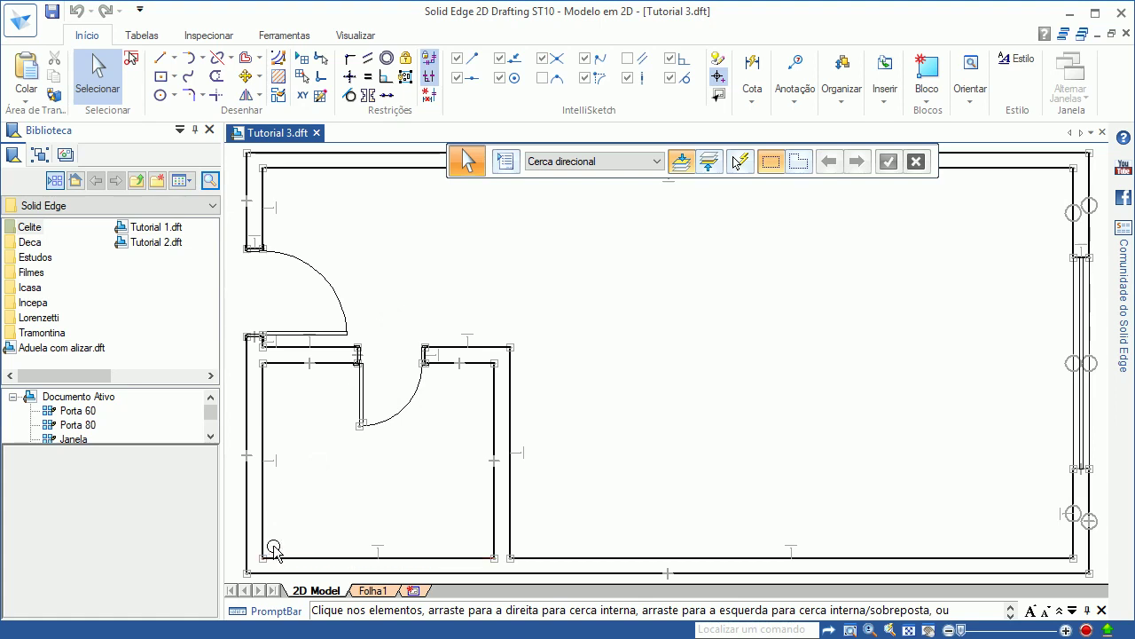
Step: Zoom in on the lower-left room, save Tutorial 3.dft, and show the Library pane
scroll(275, 550, "up", 1)
scroll(275, 550, "up", 1)
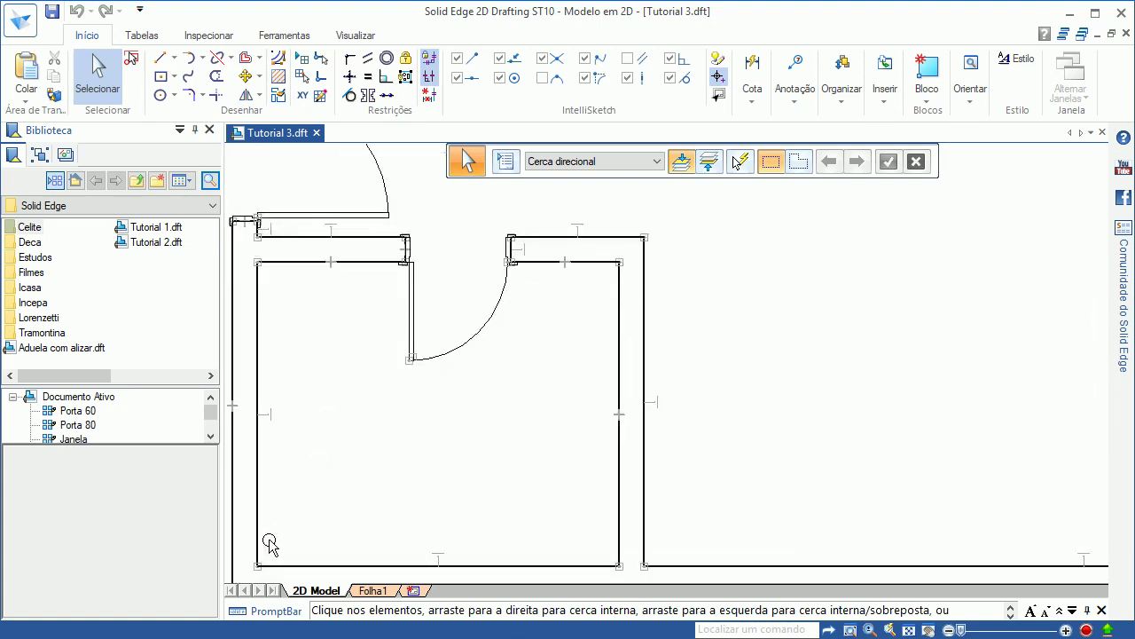
mouse_move(269, 543)
middle_mouse_down()
mouse_move(306, 533)
mouse_move(307, 519)
middle_mouse_up()
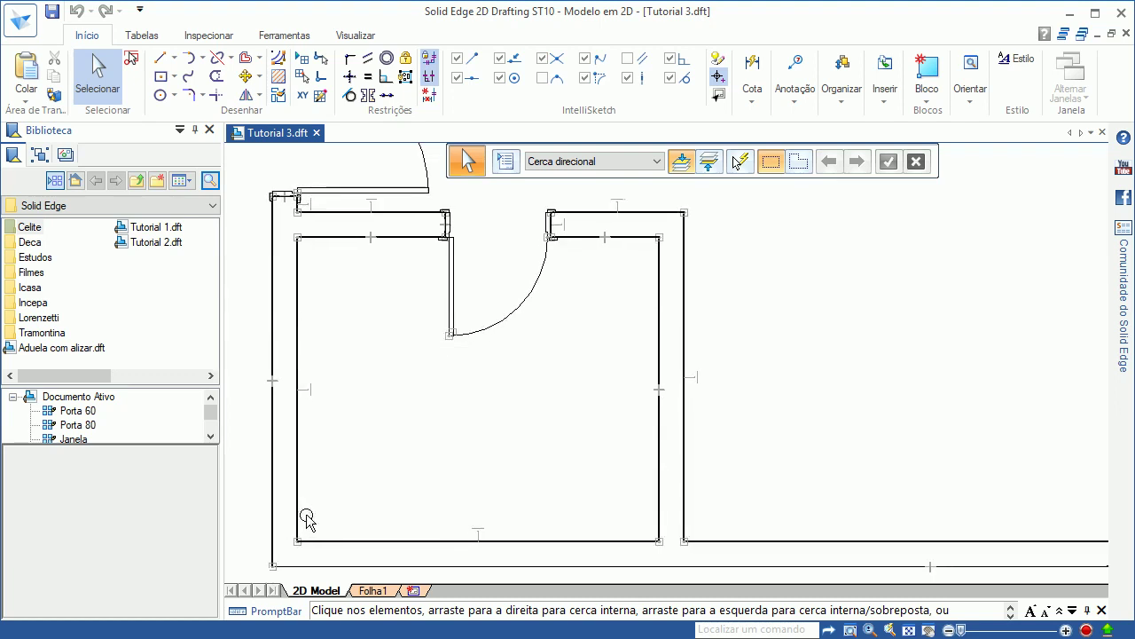
left_click(55, 12)
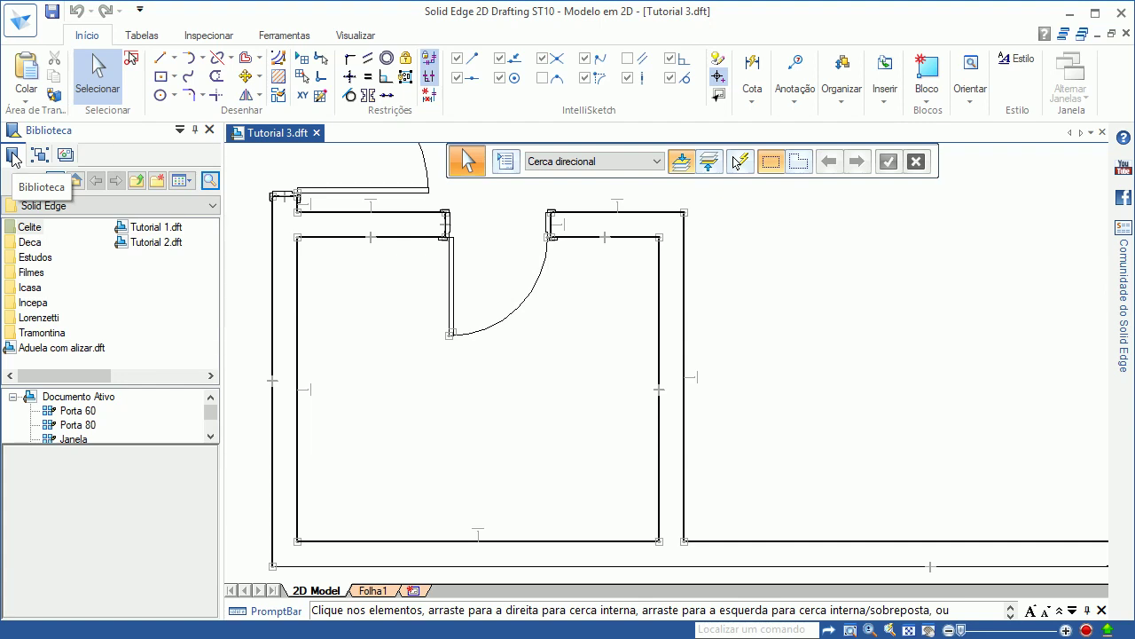
left_click(15, 158)
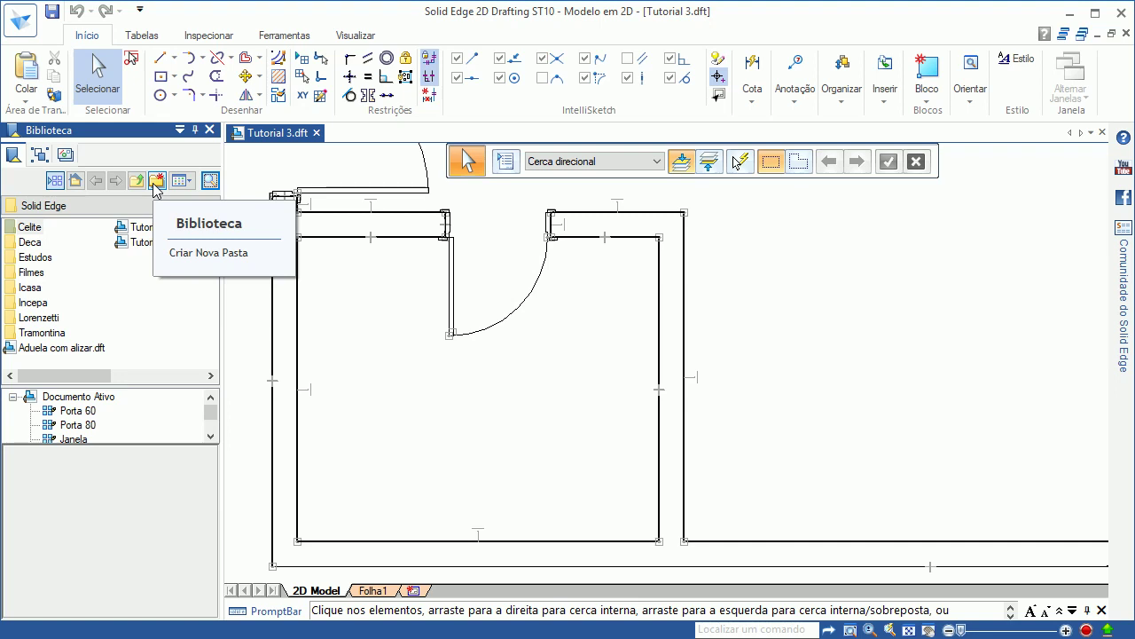
Step: Create a new library folder named 'Blocos de CAD'
left_click(157, 181)
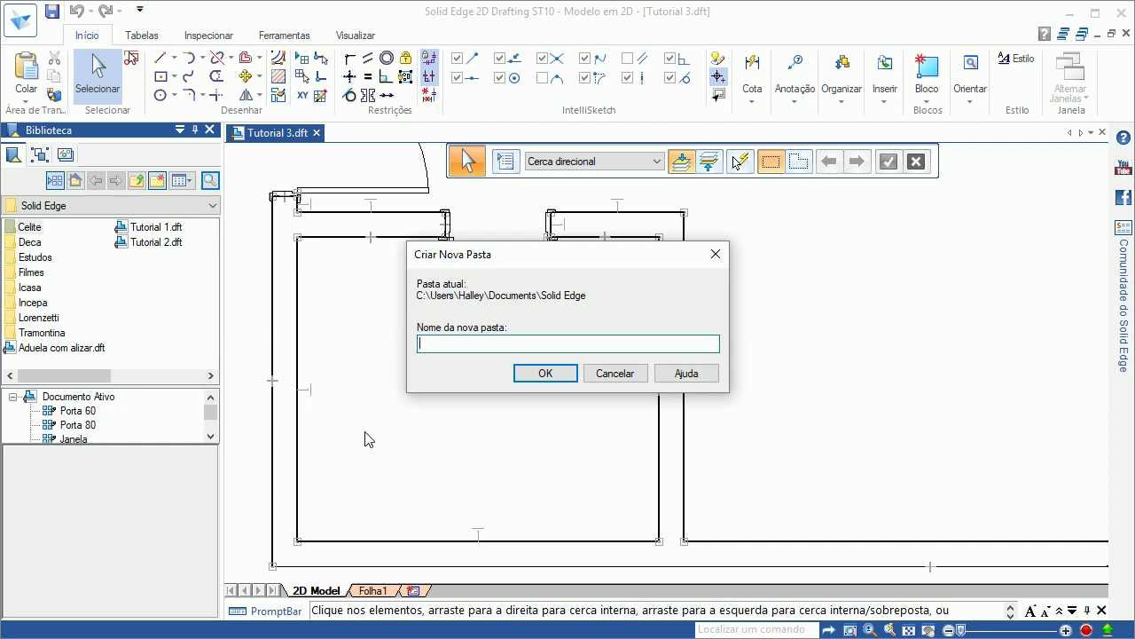
type("Bo")
key("BackSpace")
type("locos")
type(" de C")
type("AD")
left_click(536, 372)
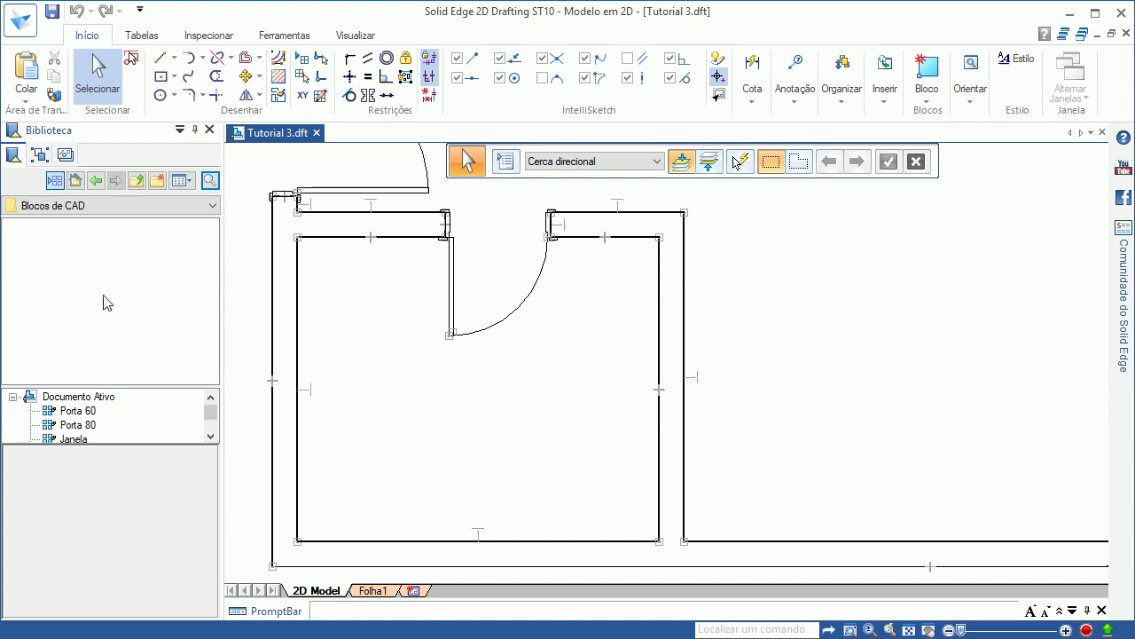
scroll(107, 417, "down", 1)
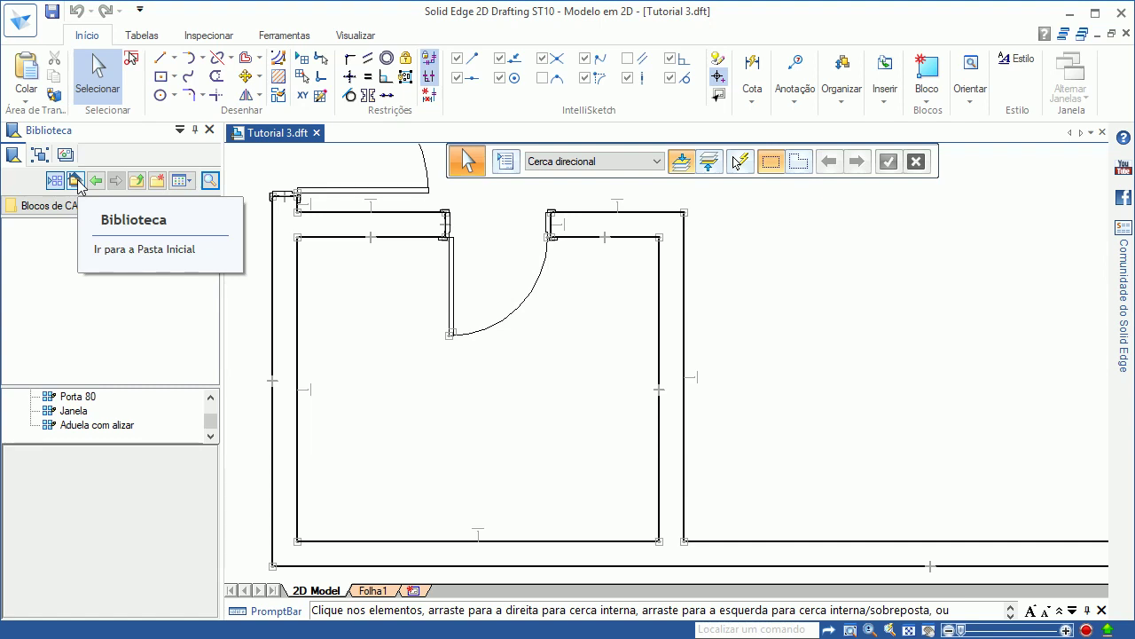
Step: Browse the library to Deca > Blocos > Banho > Acqua Plus and open 1990cct_p.dwg
left_click(78, 183)
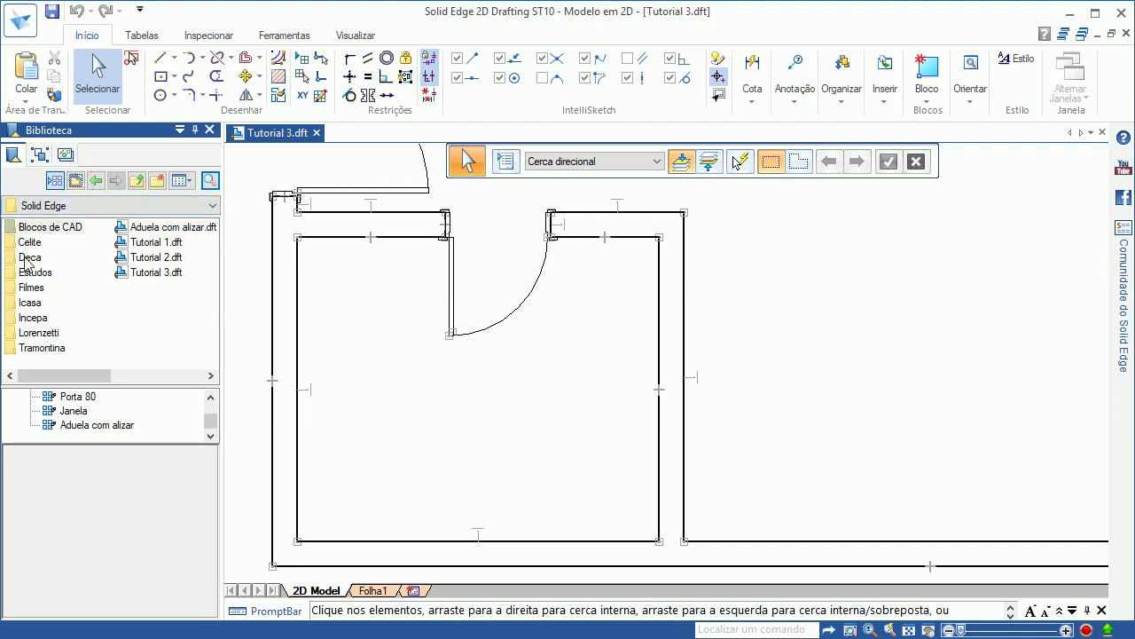
double_click(27, 259)
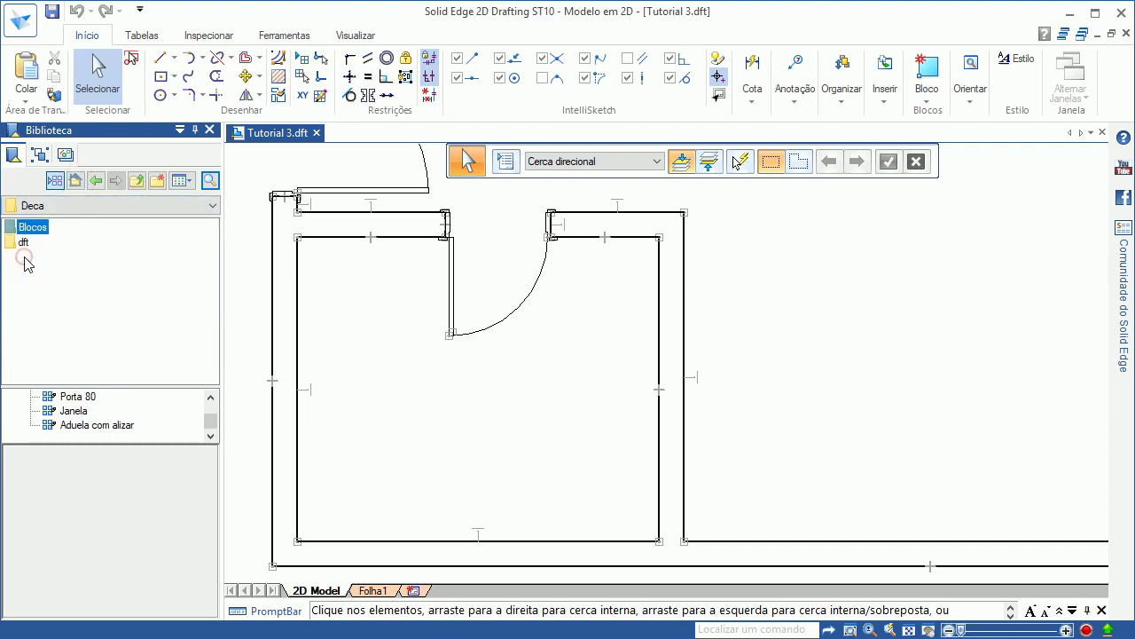
double_click(26, 228)
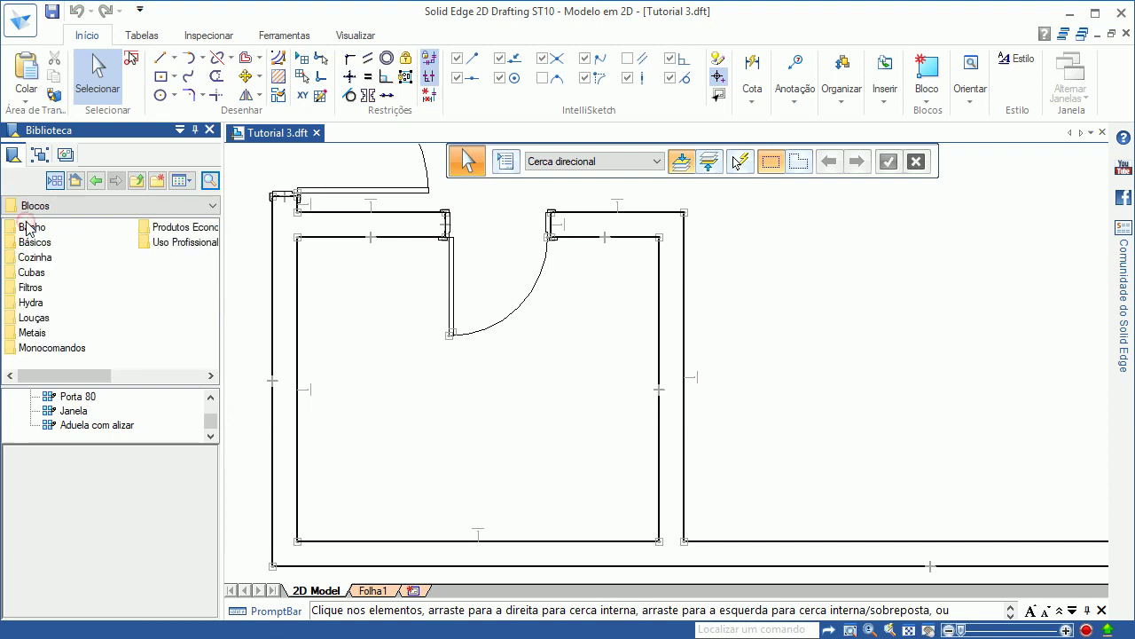
double_click(36, 229)
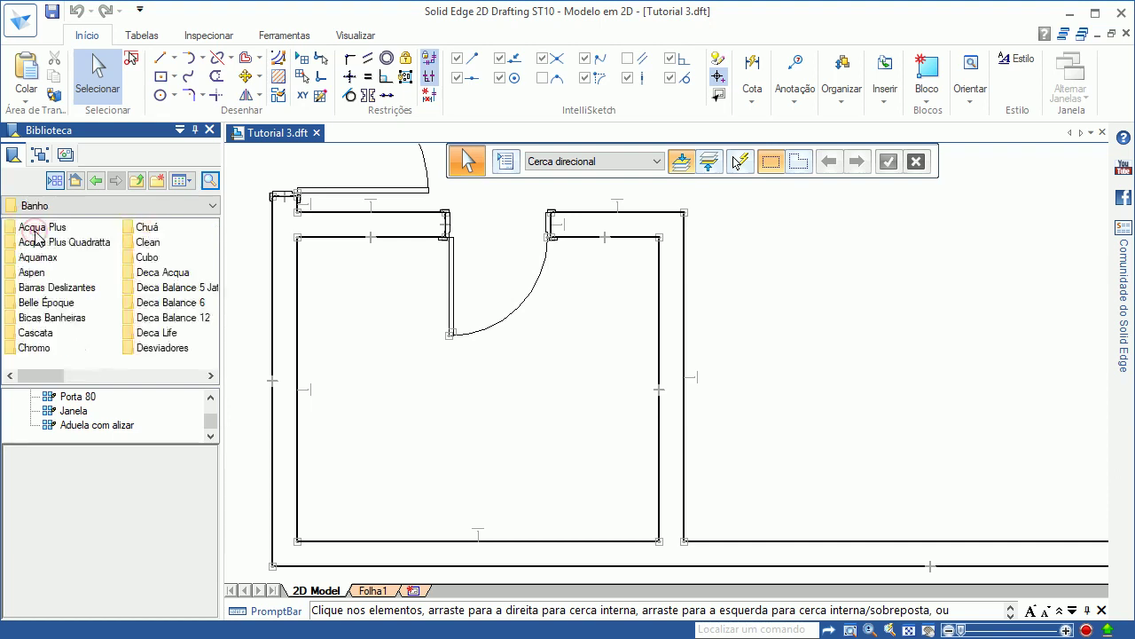
double_click(35, 229)
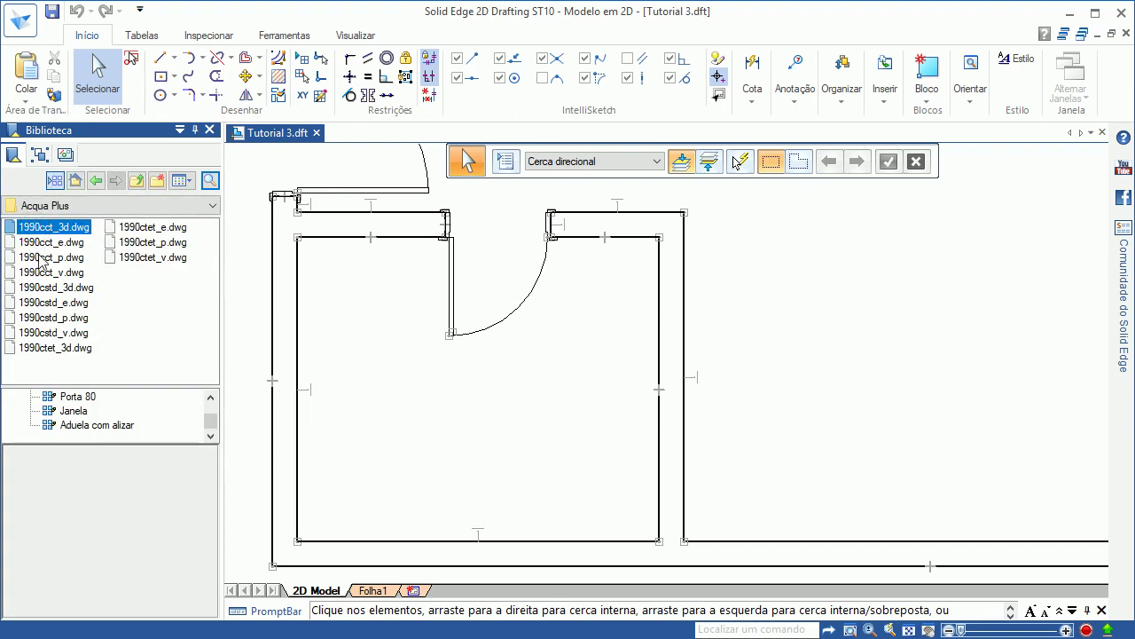
left_click(43, 259)
double_click(40, 257)
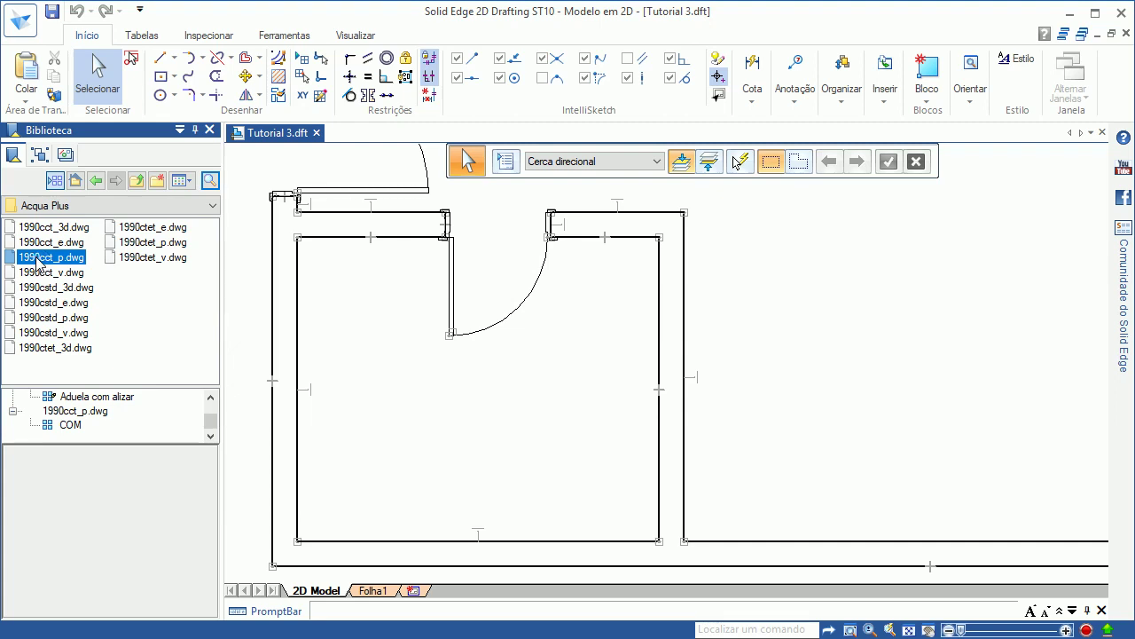
key("ctrl+n")
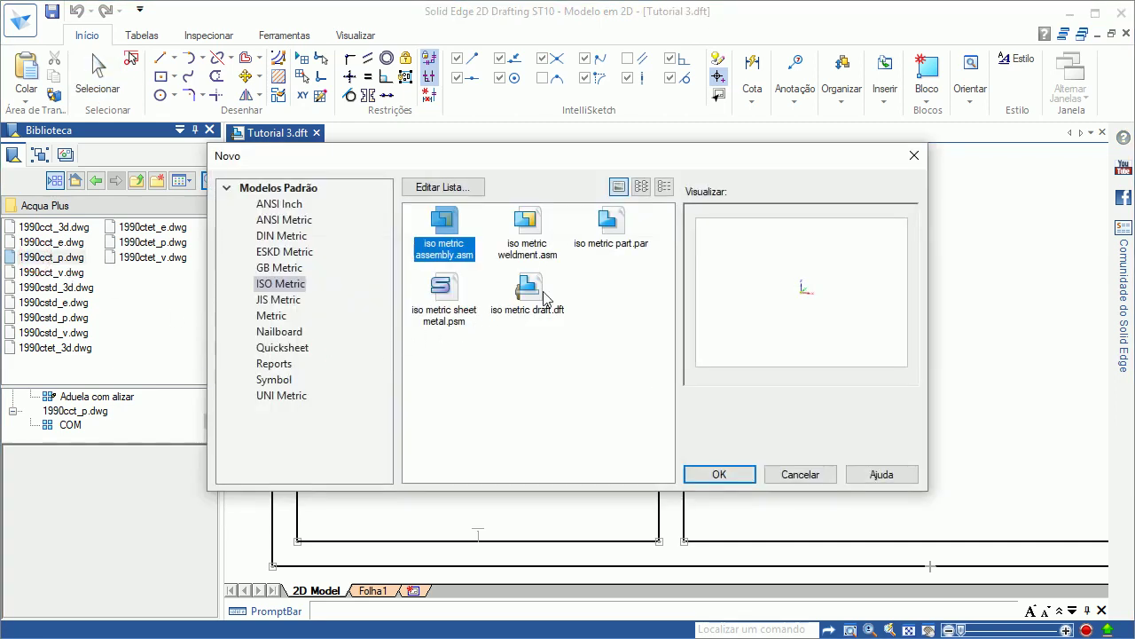
Step: Choose the ISO Metric 'iso metric draft.dft' template to open the shower file
left_click(543, 298)
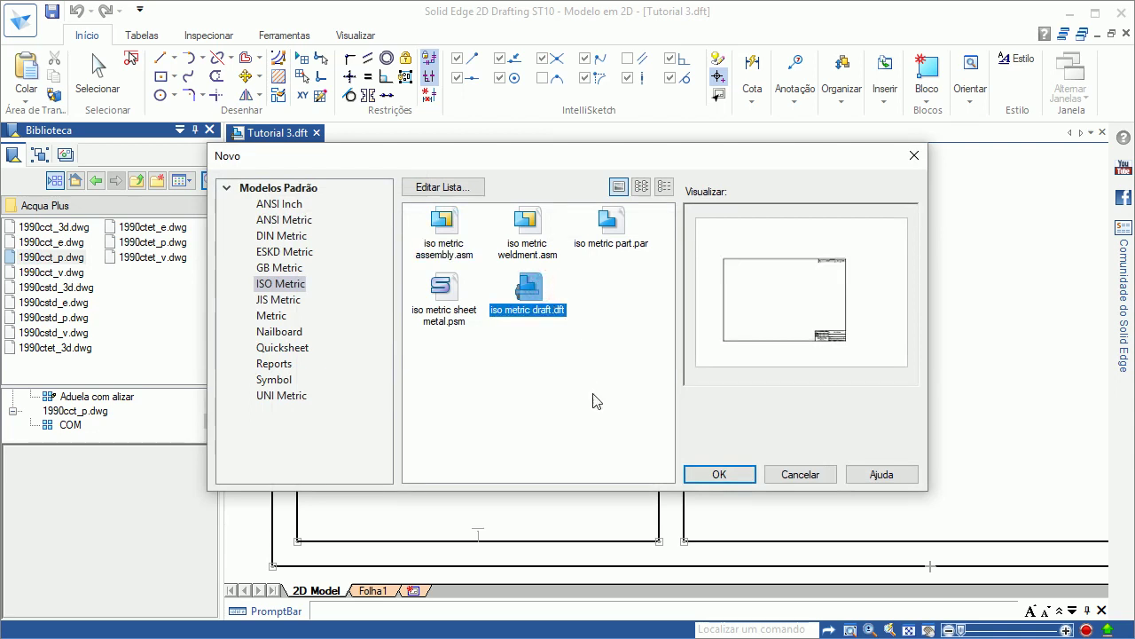
left_click(717, 477)
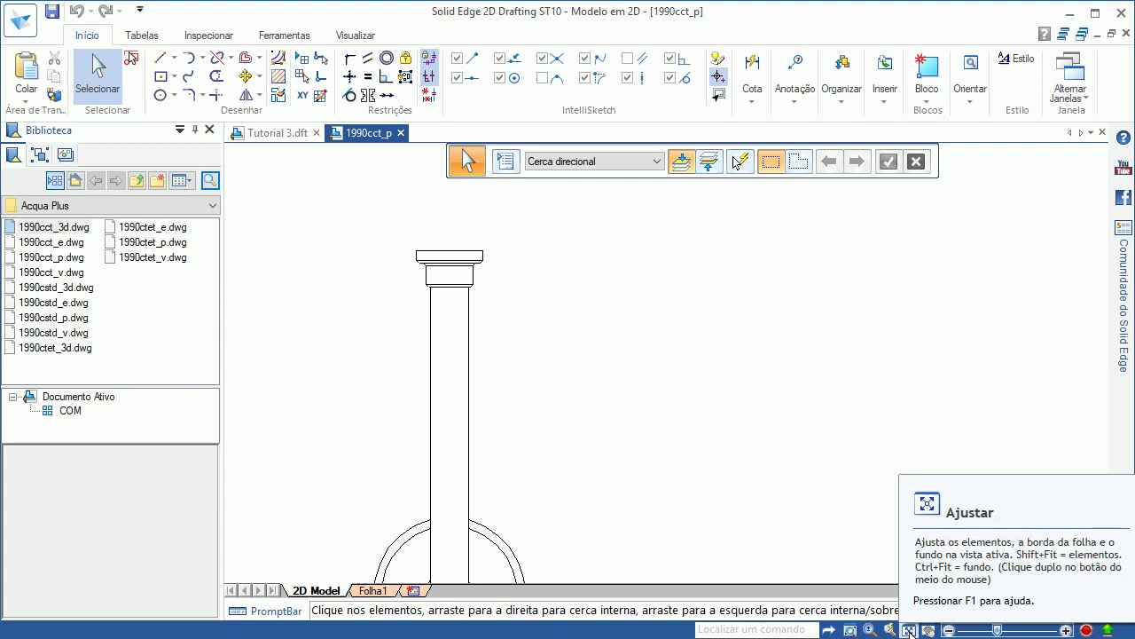
Step: Fit the shower drawing to the window and zoom out two steps
left_click(910, 631)
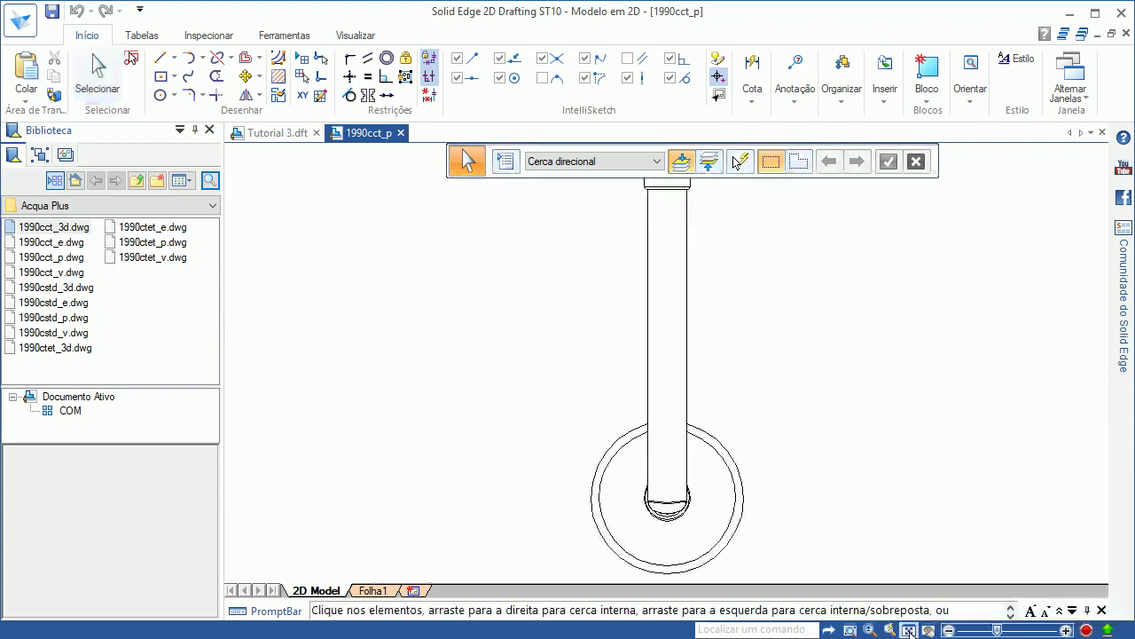
left_click(356, 37)
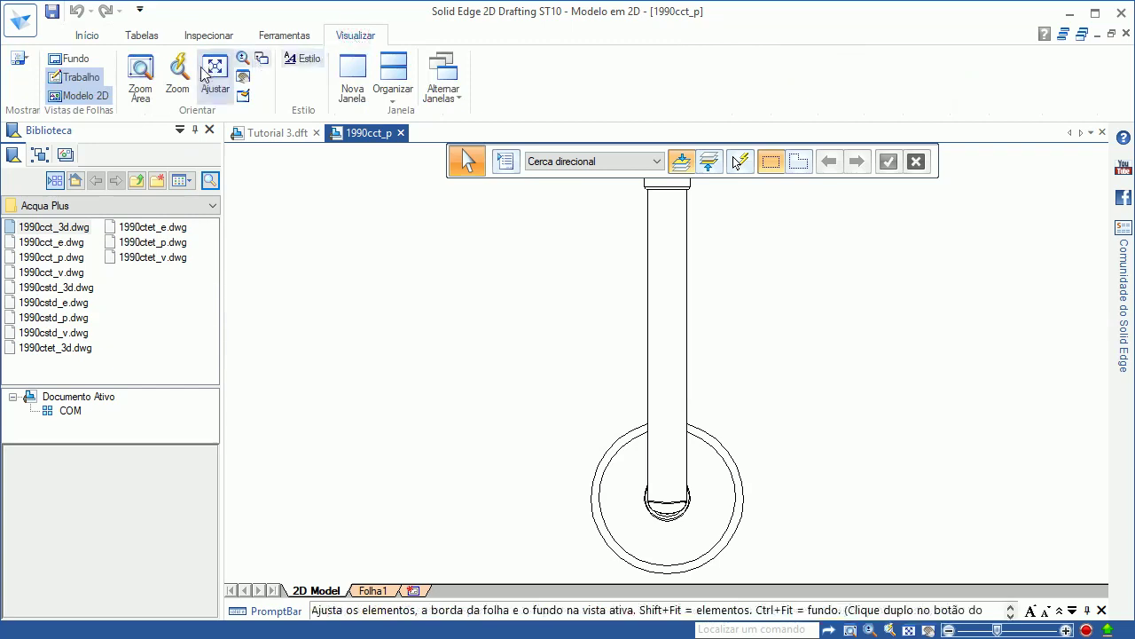
left_click(75, 37)
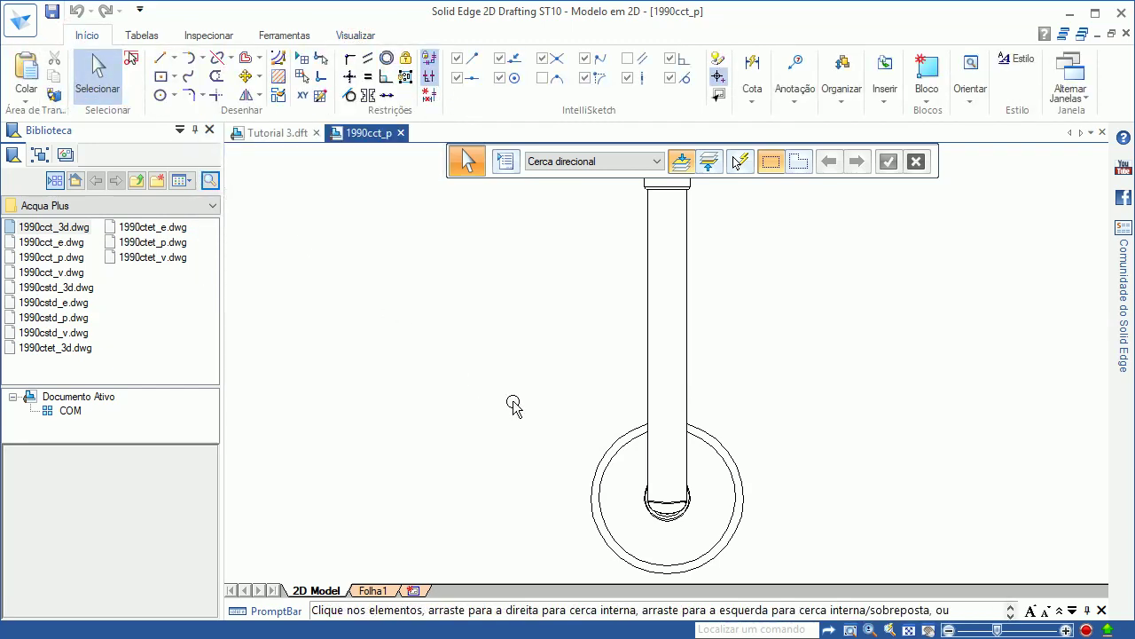
left_click(949, 629)
left_click(949, 629)
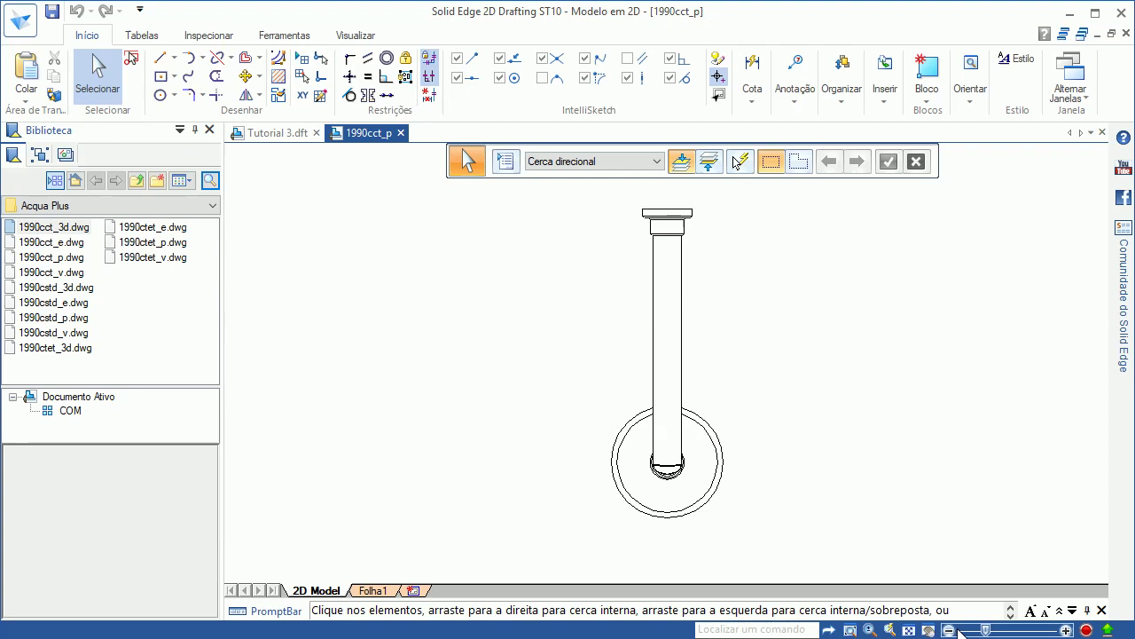
left_click(926, 84)
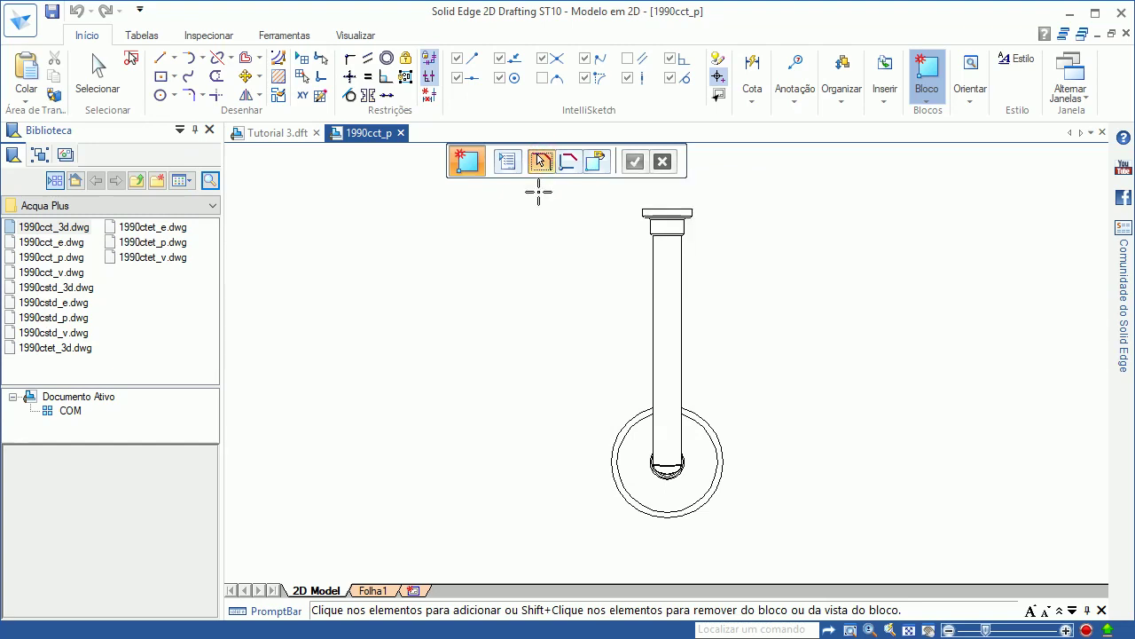
Step: Fence-select the shower, set the origin at the top fitting, and name the block 'Chuveiro Deca Acqua Plus'
left_click_drag(539, 192, 786, 542)
left_click_drag(787, 542, 787, 542)
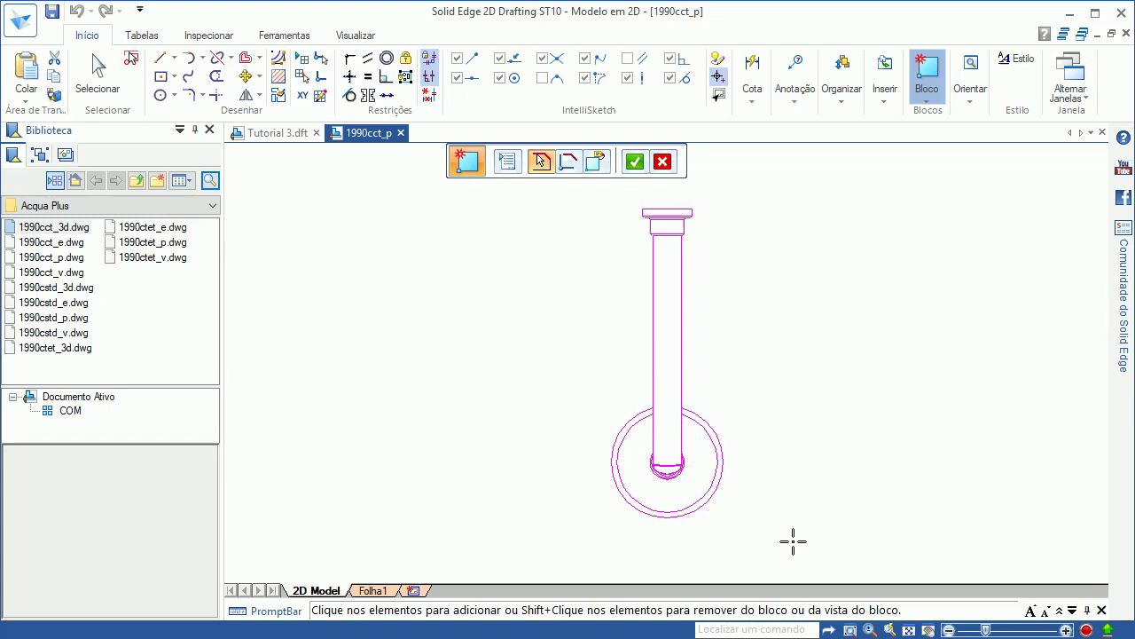
left_click(568, 163)
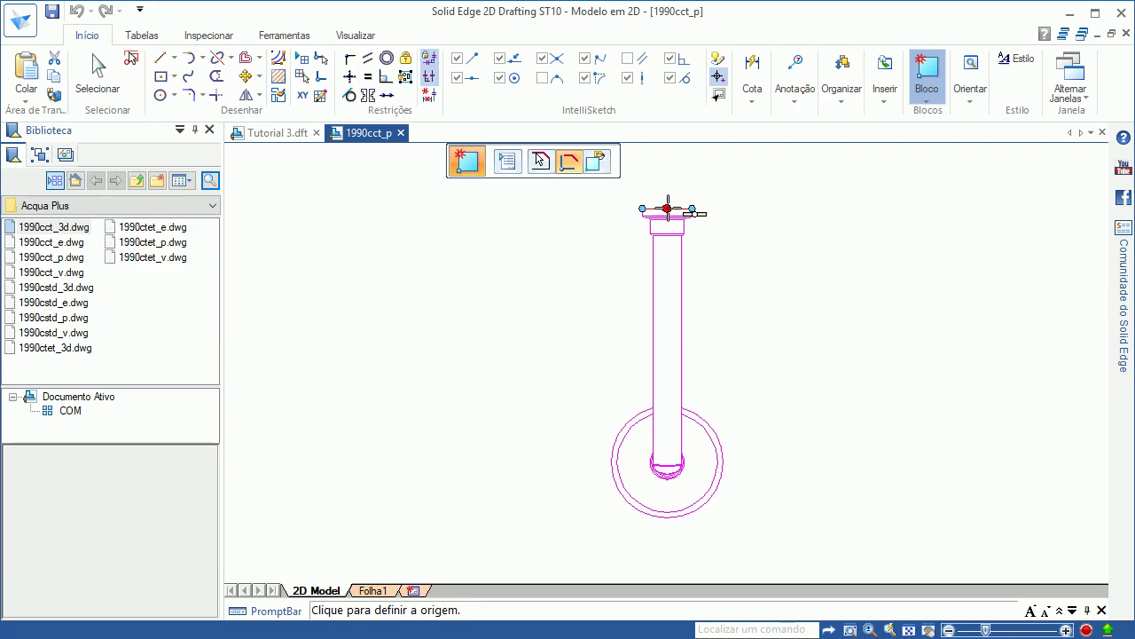
left_click(667, 208)
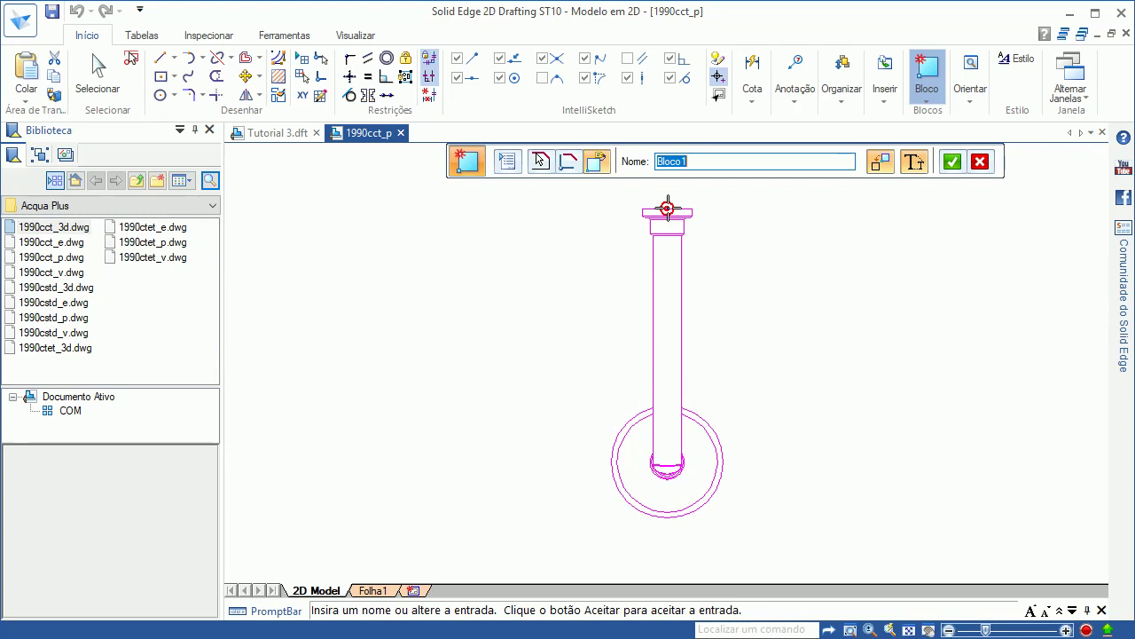
type("Chuveiro Deca Acqua Pl")
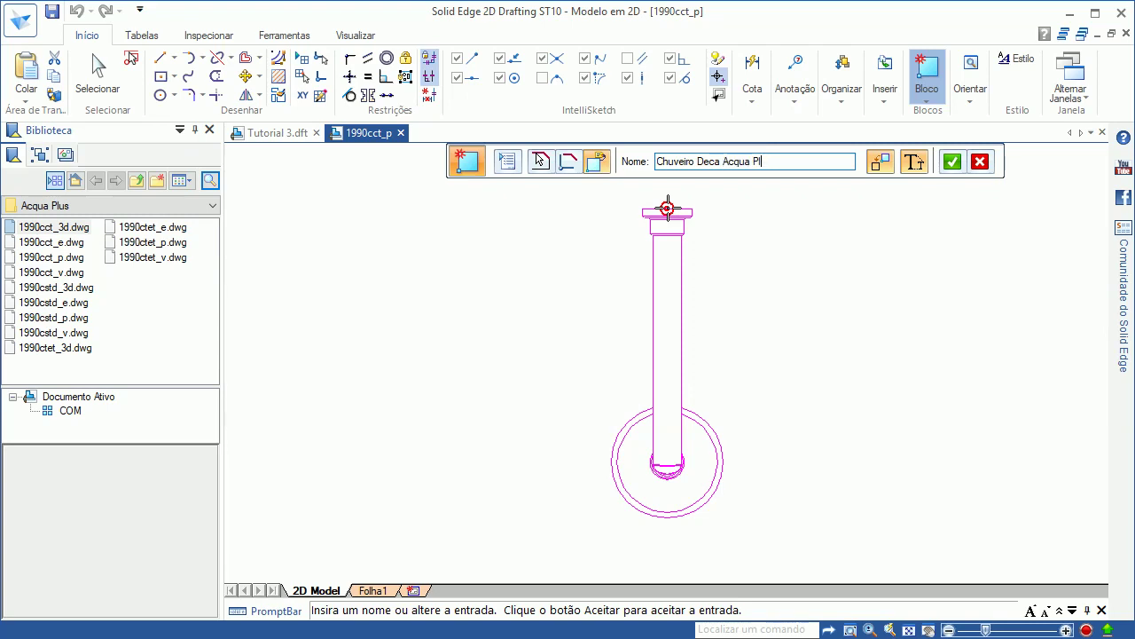
type("us")
key("Return")
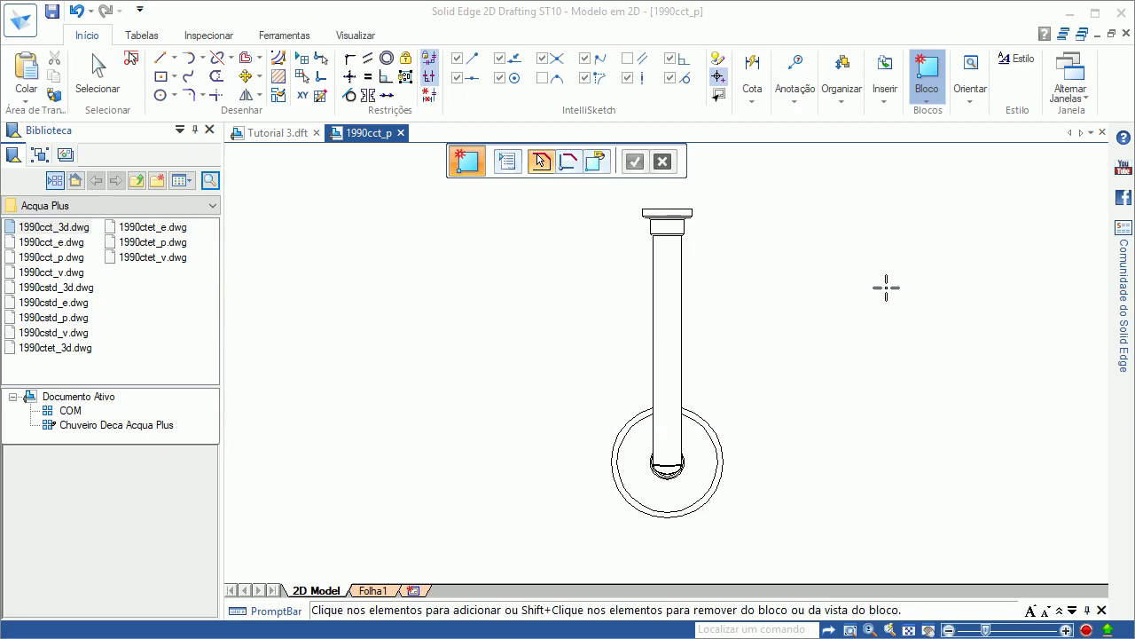
key("Escape")
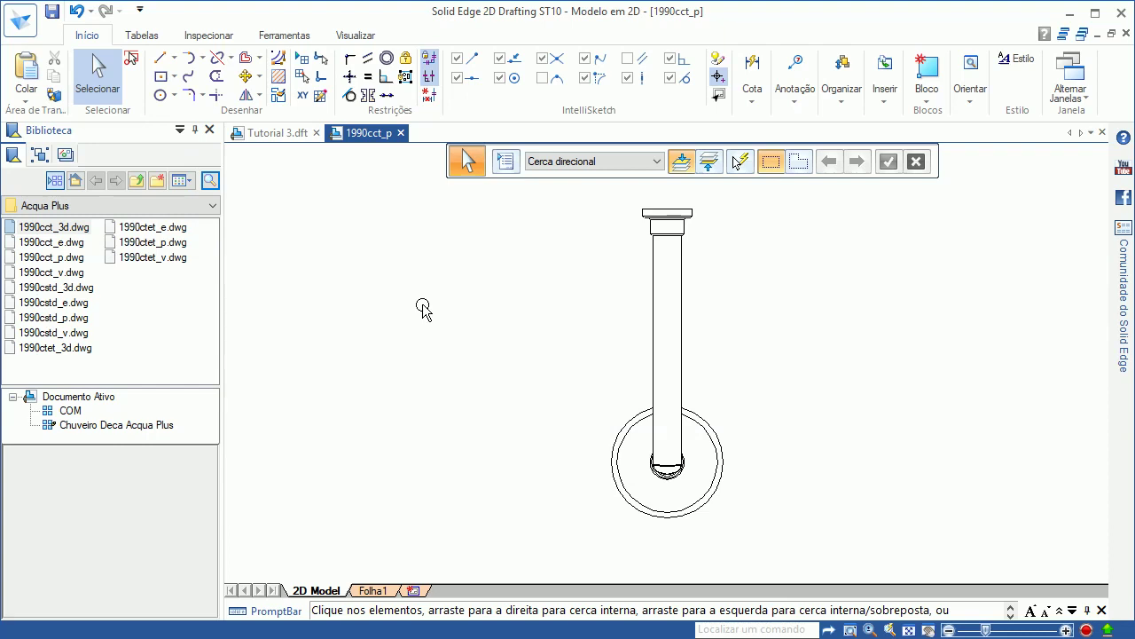
Step: Save the shower drawing as Chuveiro.dft in Blocos de CAD, then close its tab
left_click(15, 28)
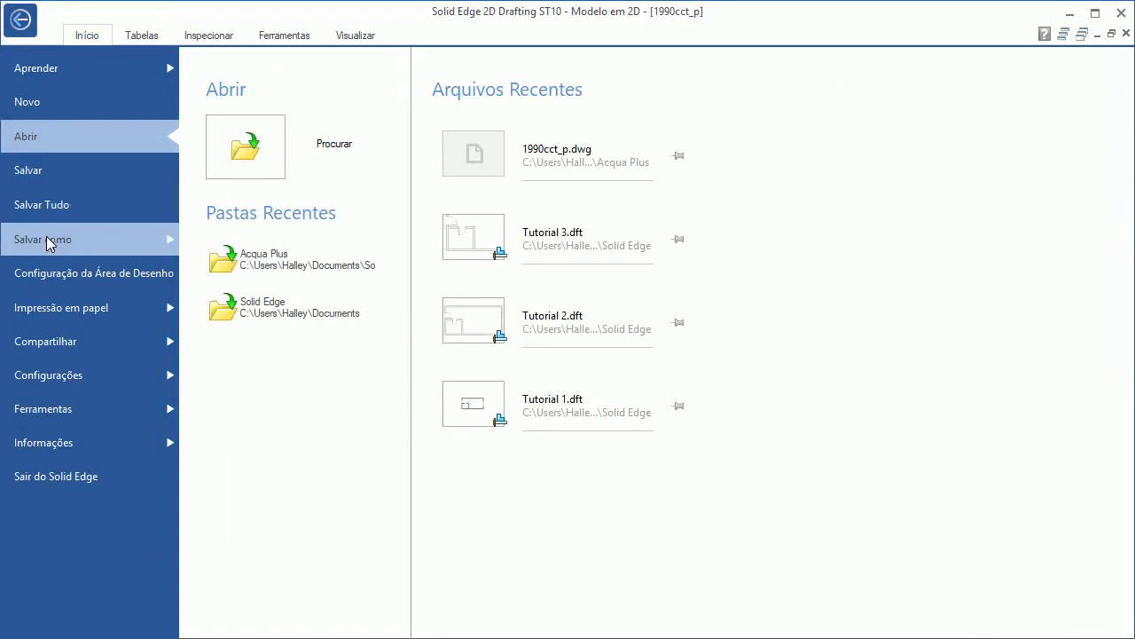
mouse_move(42, 239)
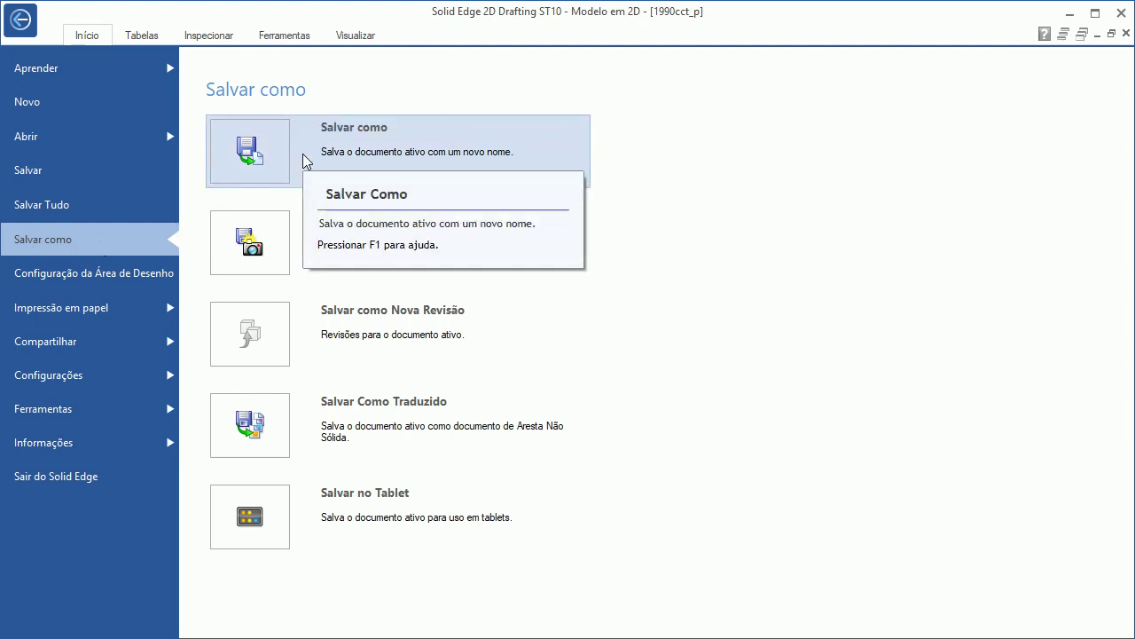
left_click(302, 154)
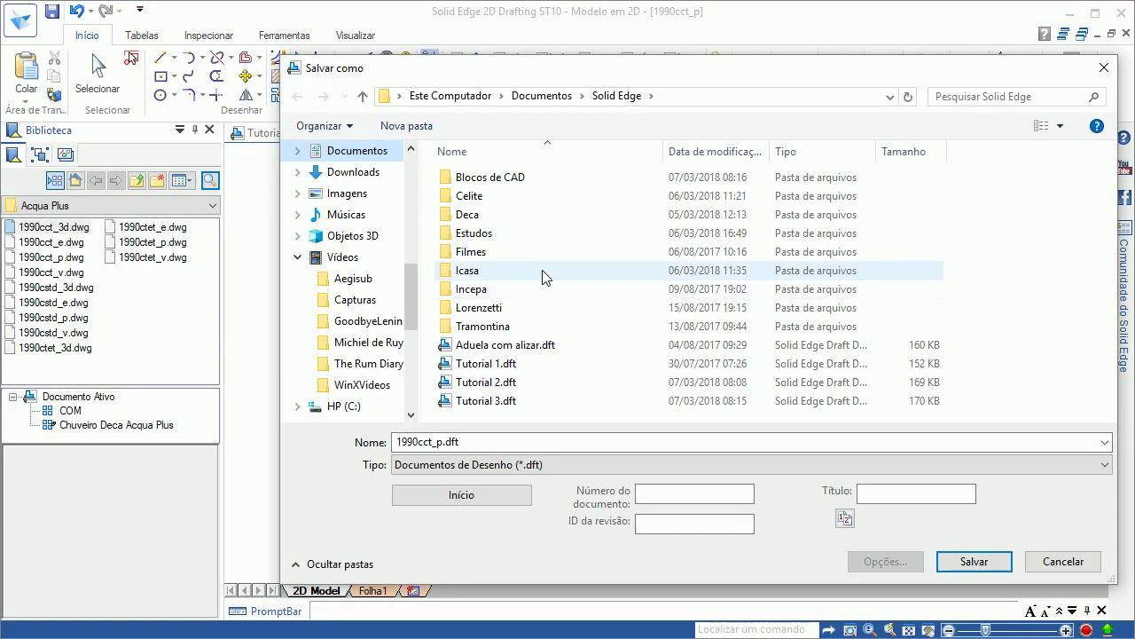
double_click(495, 178)
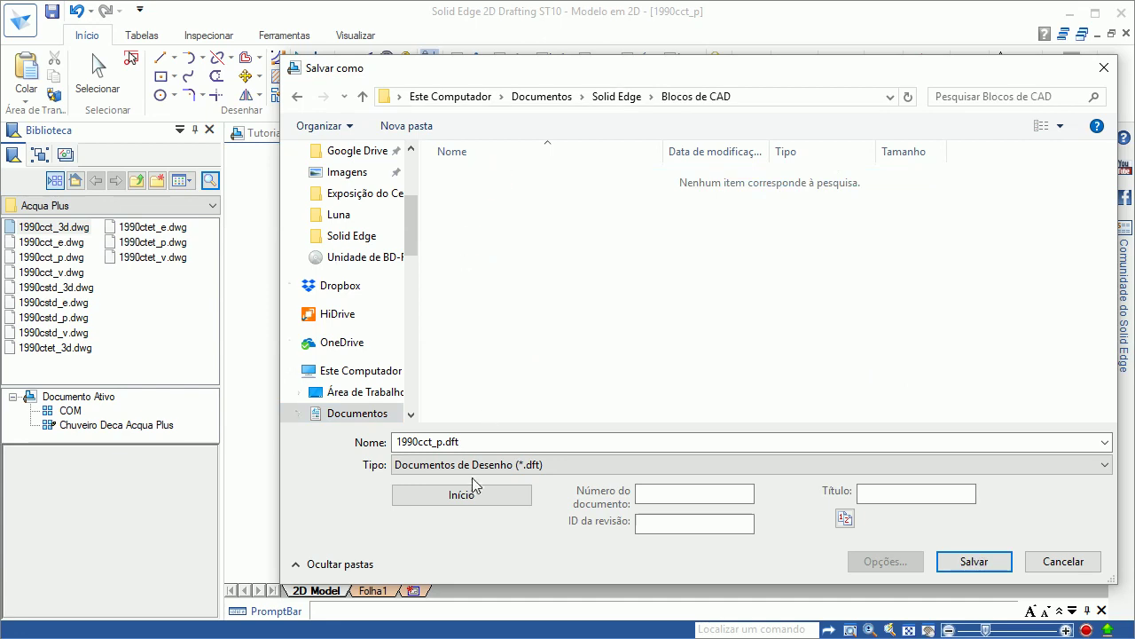
double_click(441, 441)
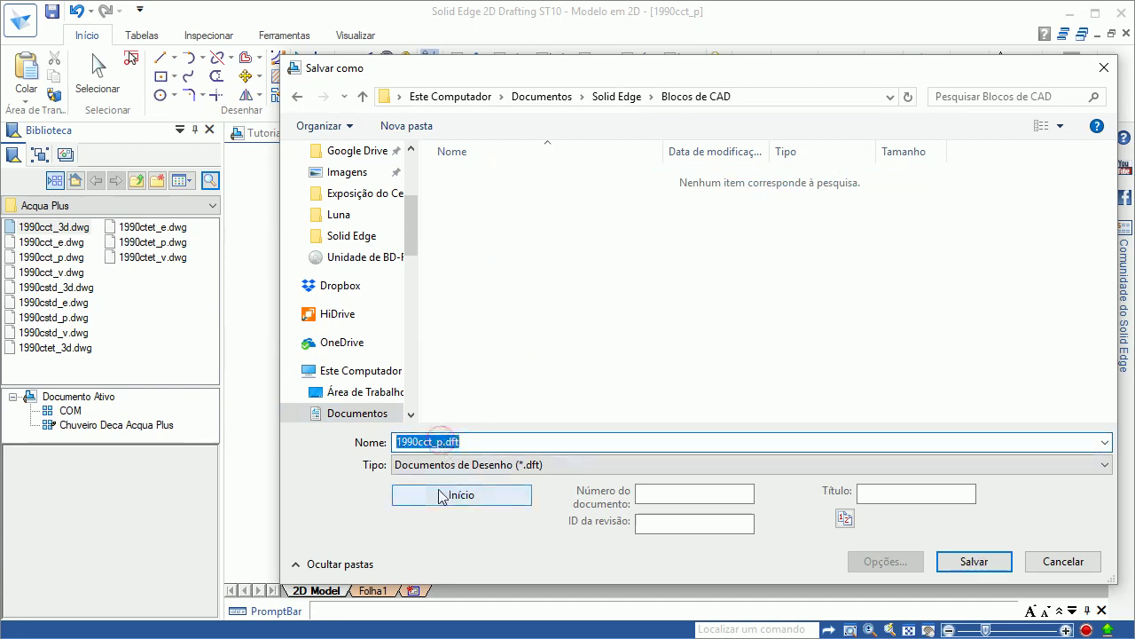
key("shift+Left")
key("shift+Left")
key("shift+Left")
key("shift+Left")
key("BackSpace")
type("Chuveiro")
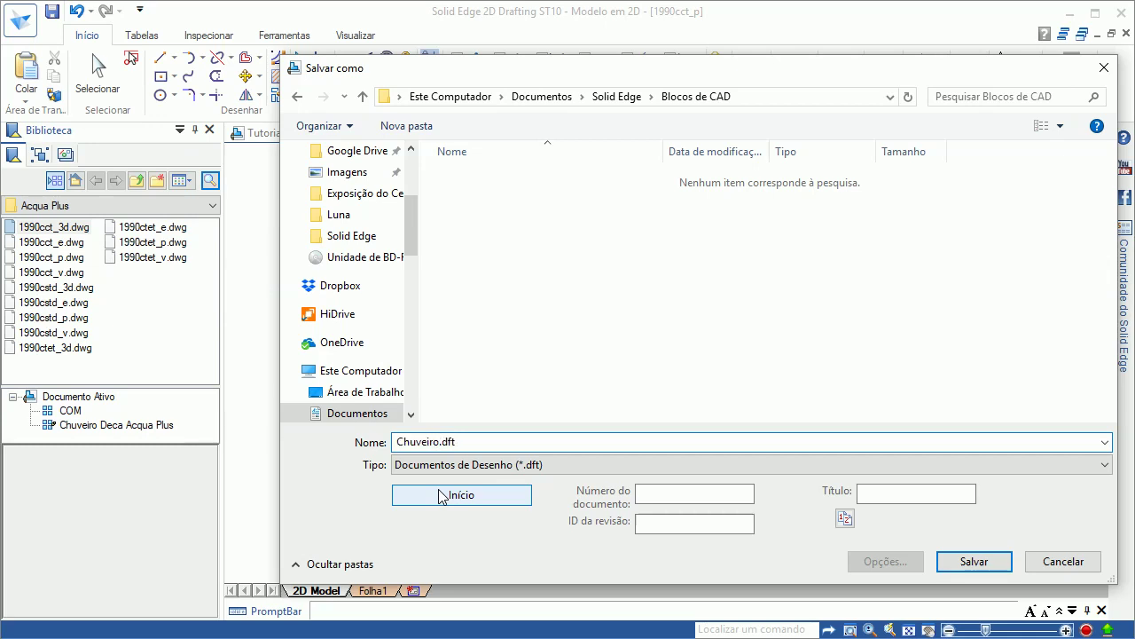
left_click(976, 564)
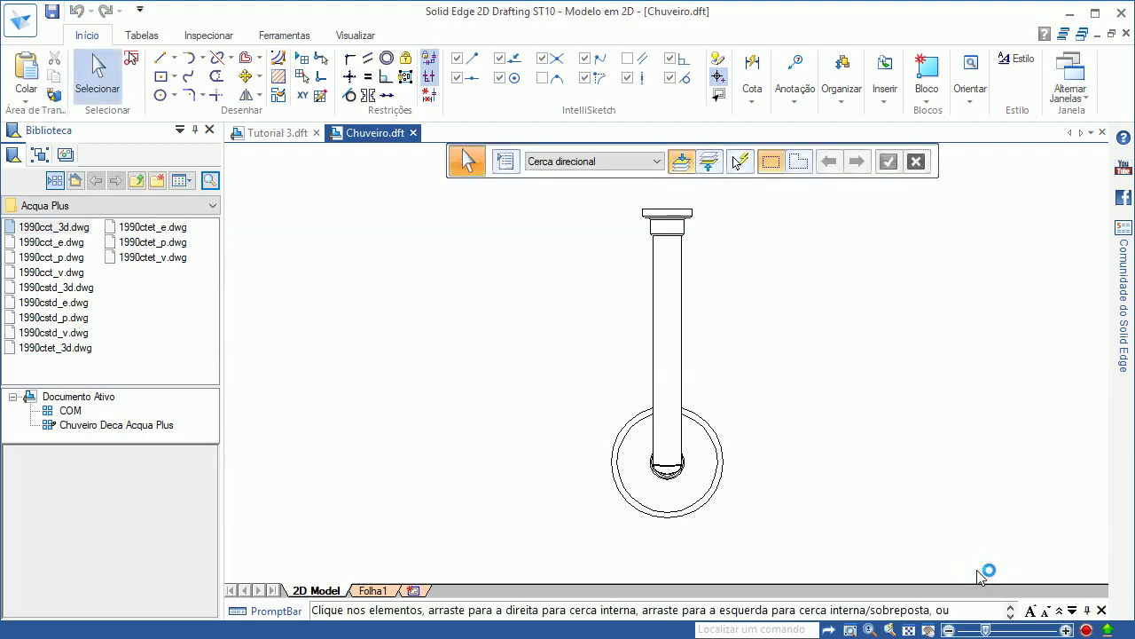
left_click(413, 133)
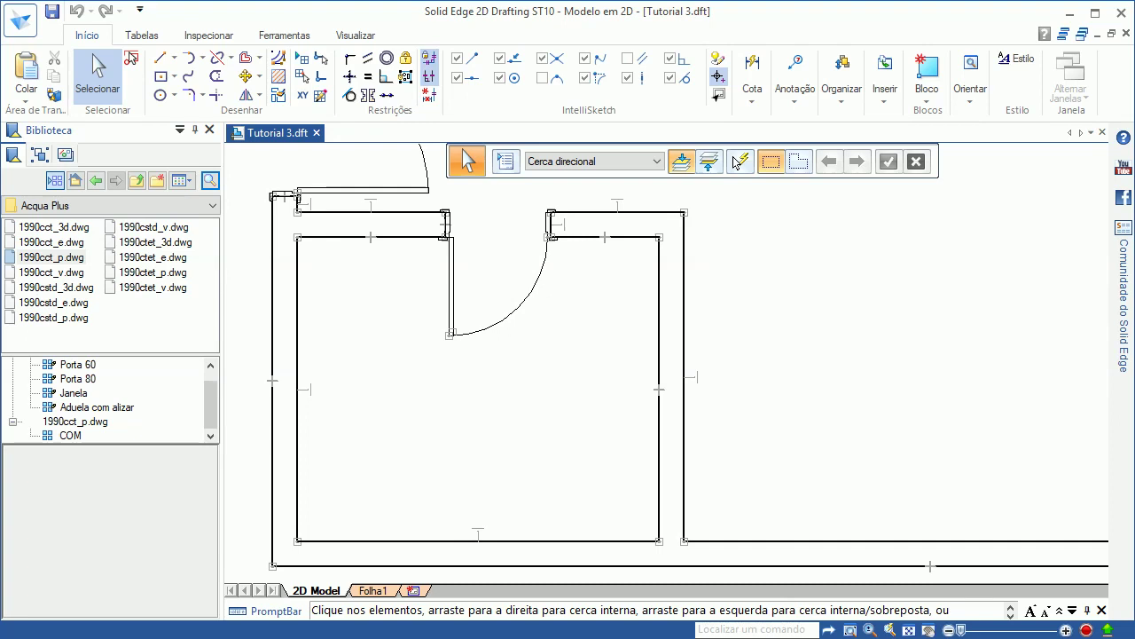
Step: Return the library to the home folder and open the Blocos de CAD folder
left_click(74, 187)
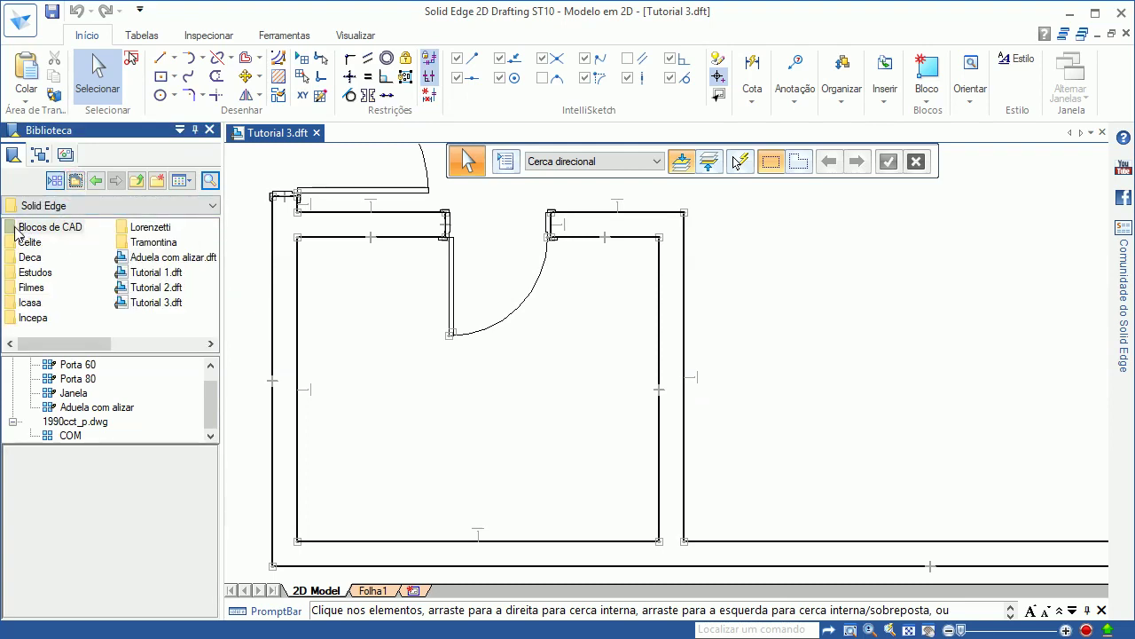
double_click(16, 228)
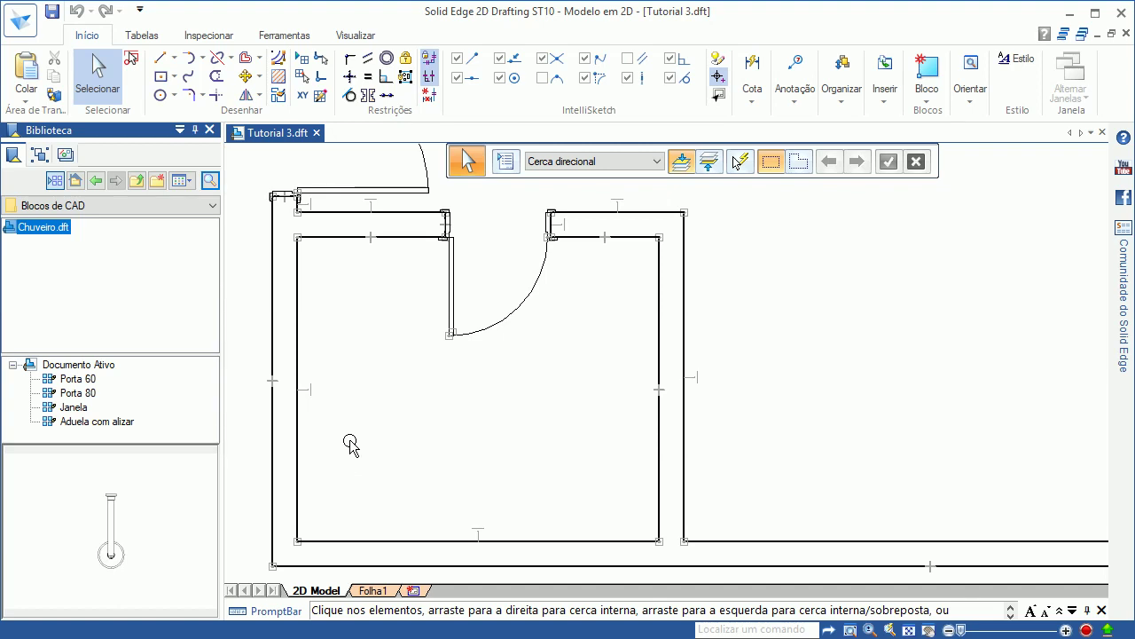
Step: Offset the inner left wall line 0,8 m to the right
left_click(246, 58)
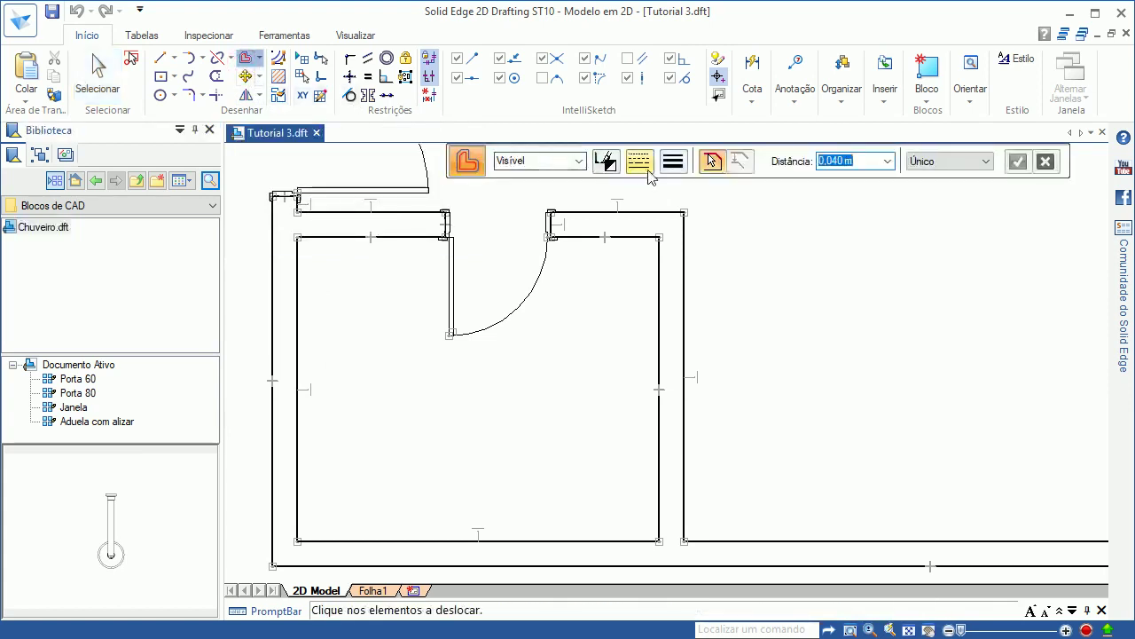
left_click(673, 160)
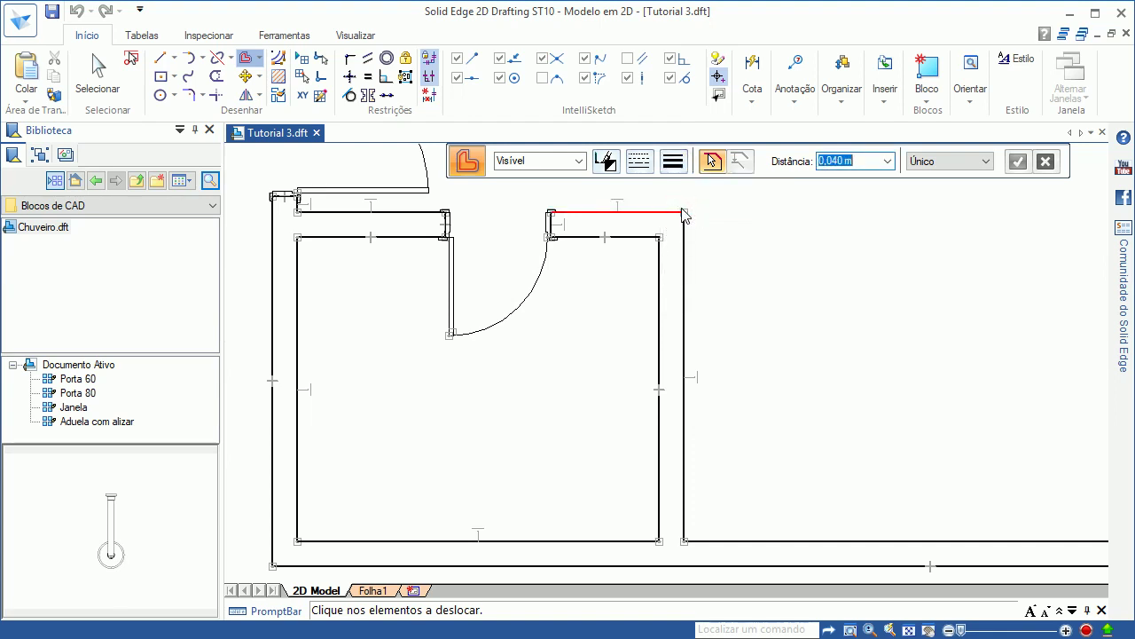
type("0,")
type("8")
key("Tab")
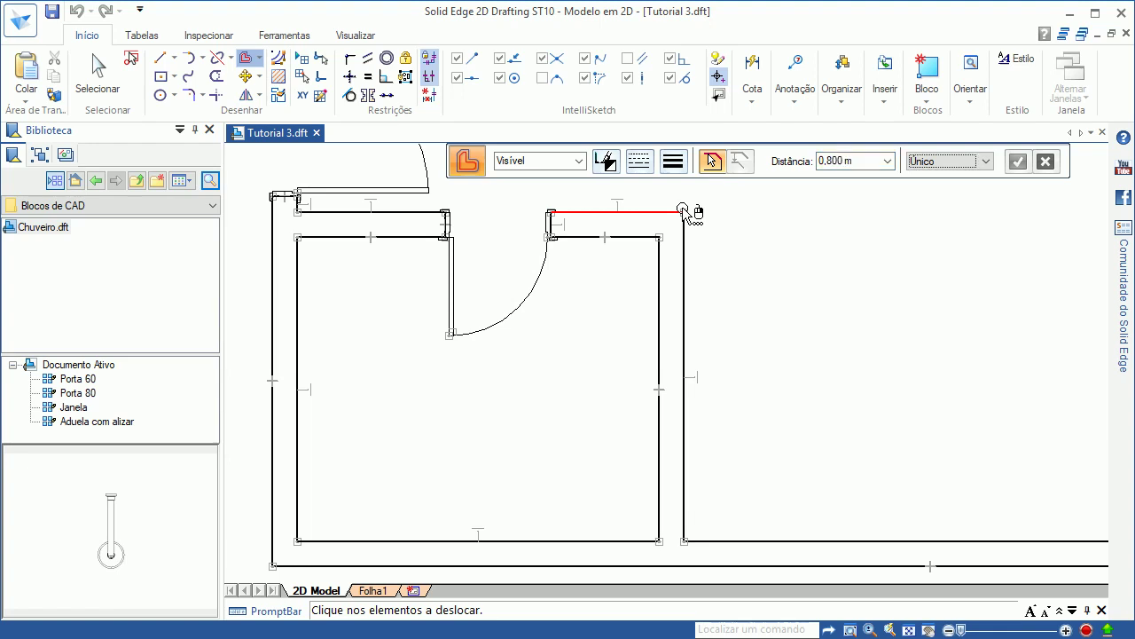
key("shift+Tab")
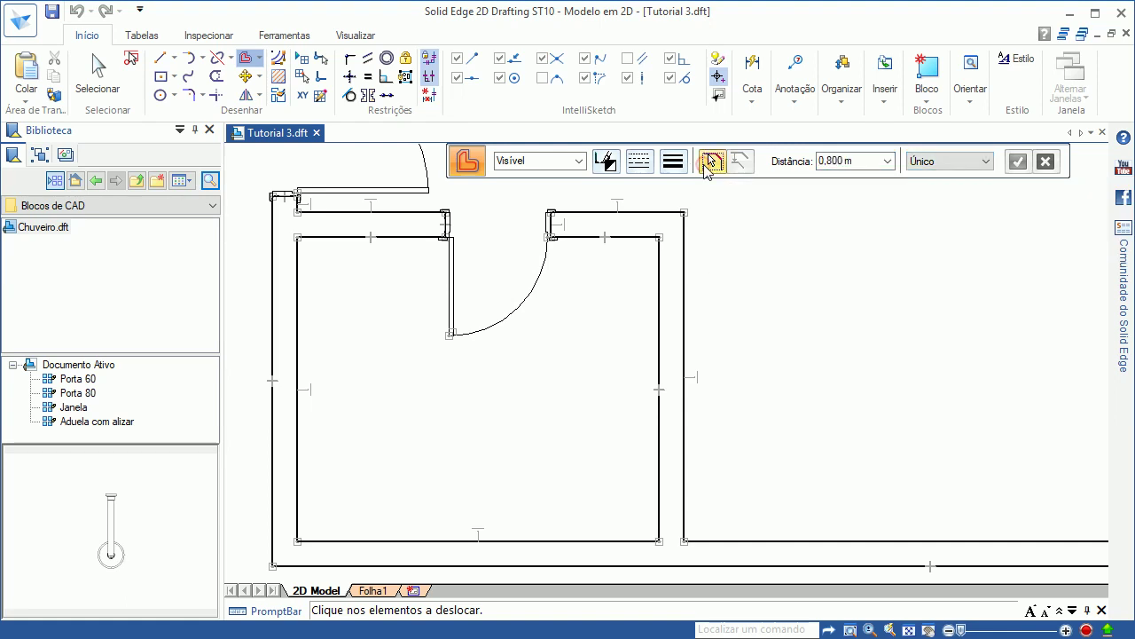
left_click(297, 440)
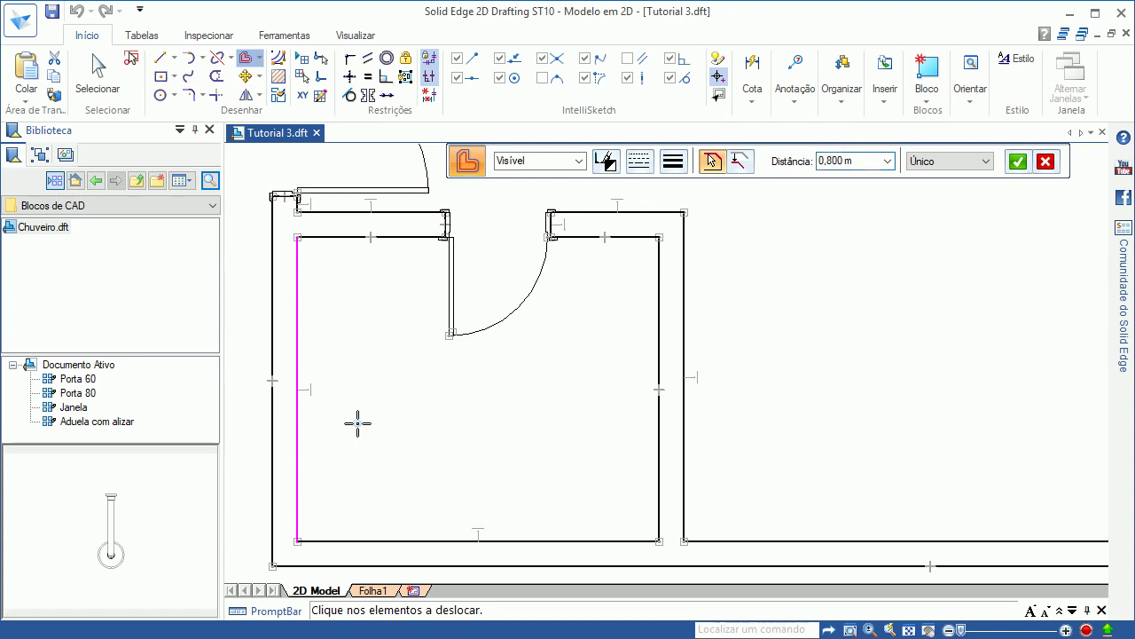
right_click(357, 423)
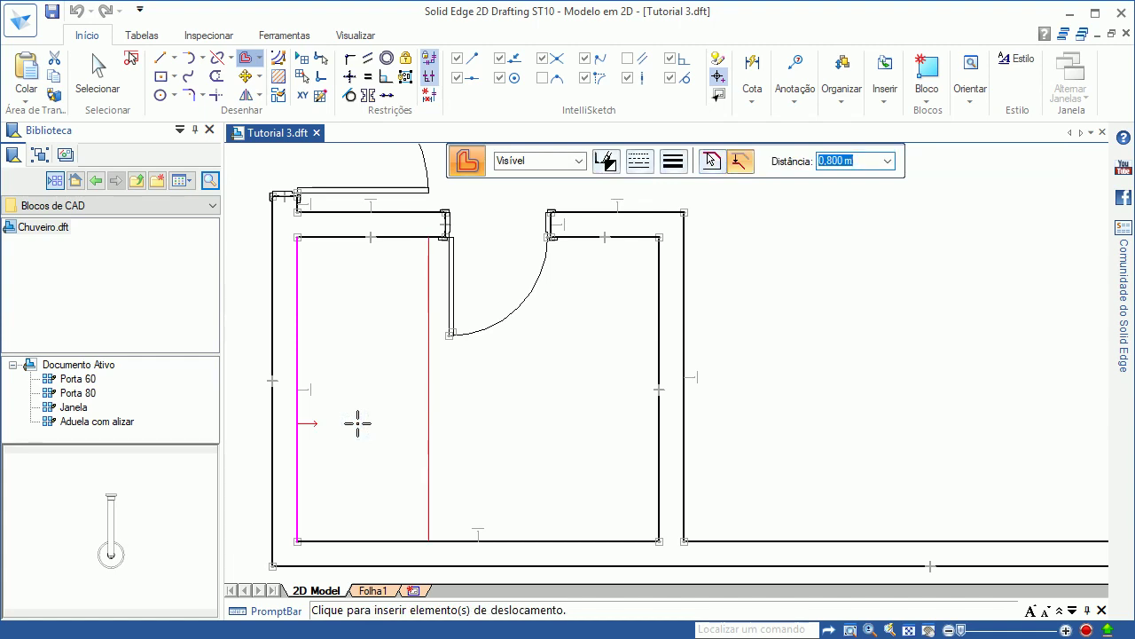
left_click(357, 423)
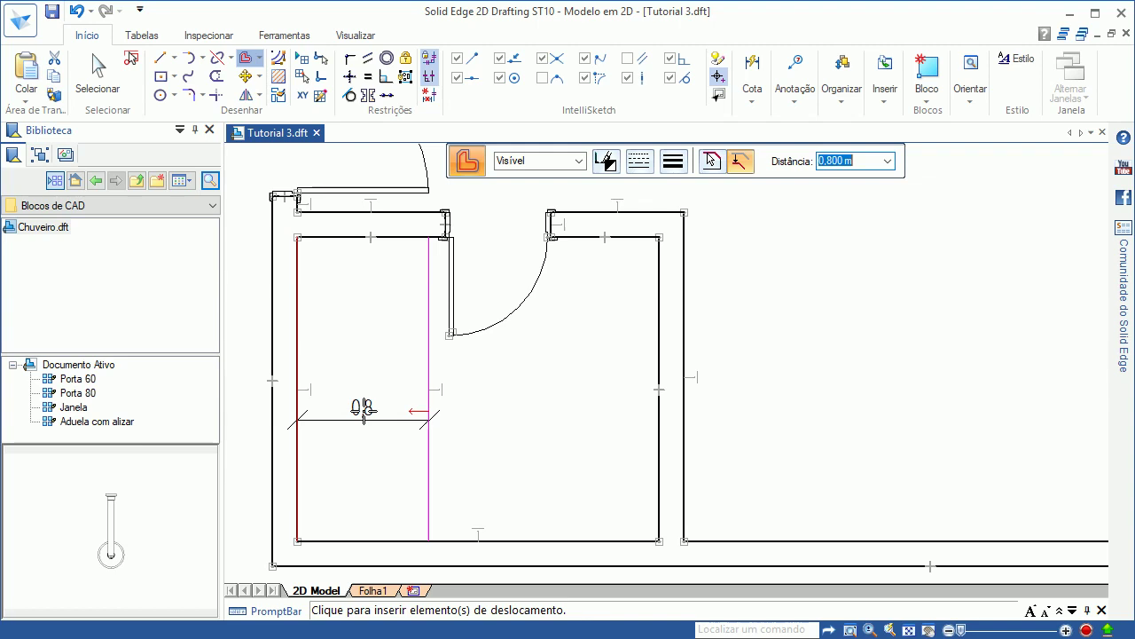
key("Escape")
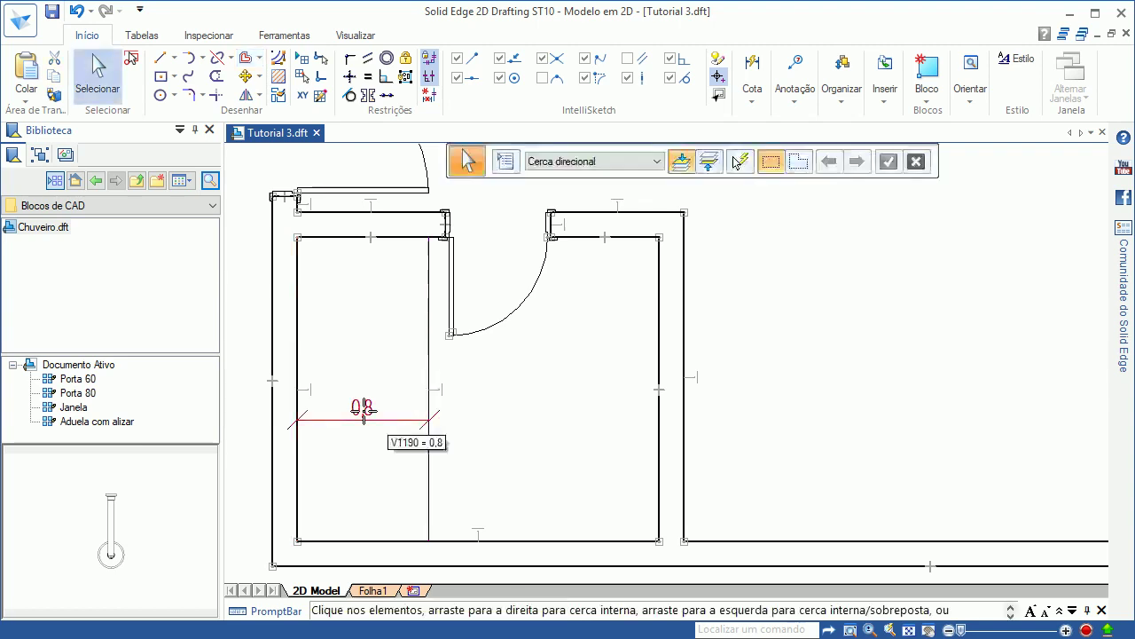
Step: Select the 0.8 dimension and then clear the selection
left_click(366, 416)
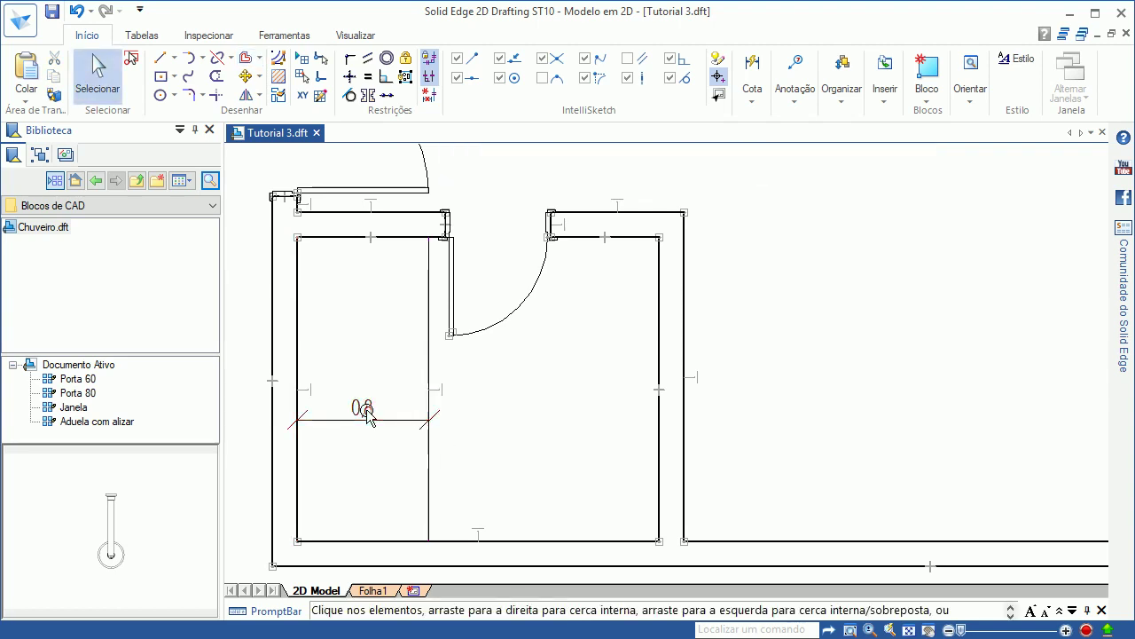
left_click(366, 417)
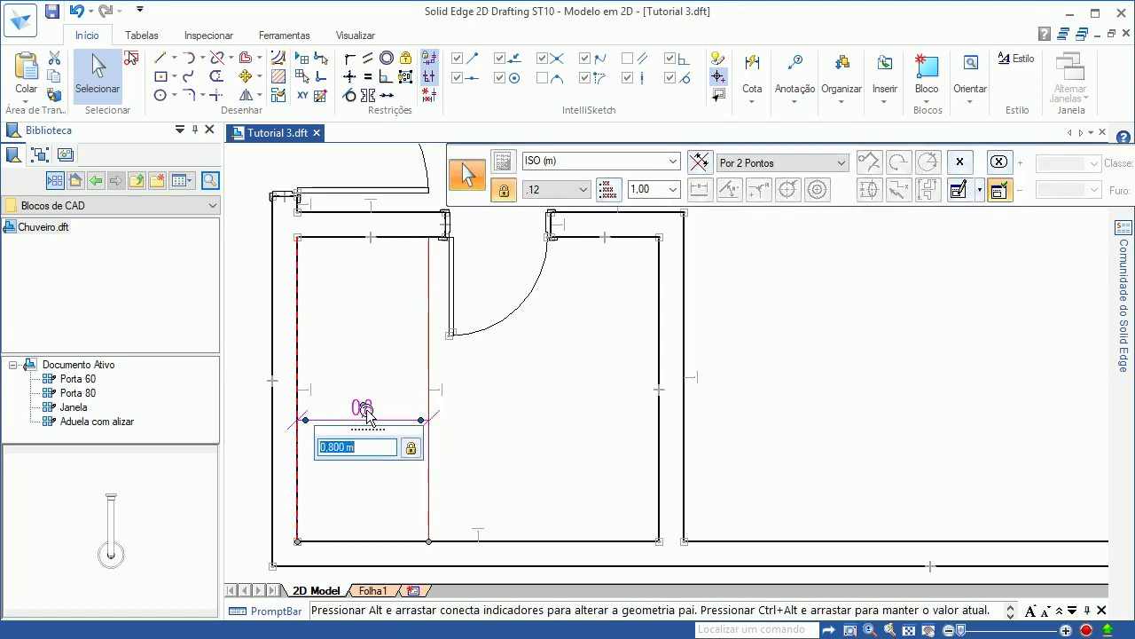
key("Escape")
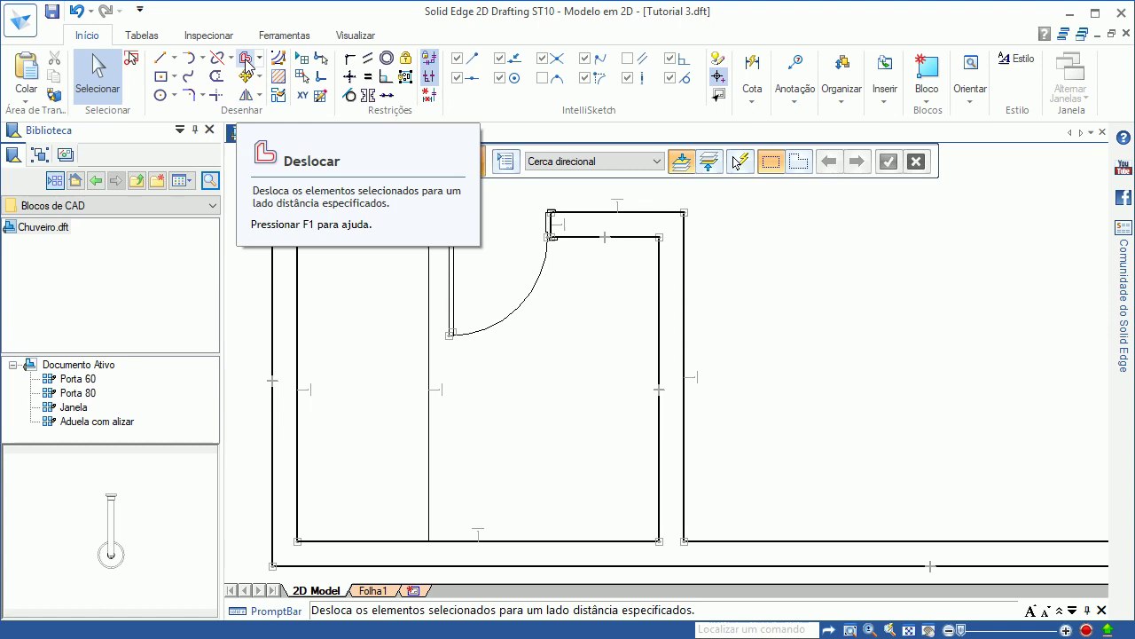
Step: Offset the vertical inner line 0.04 m to the right with 0,25 mm line width
left_click(248, 62)
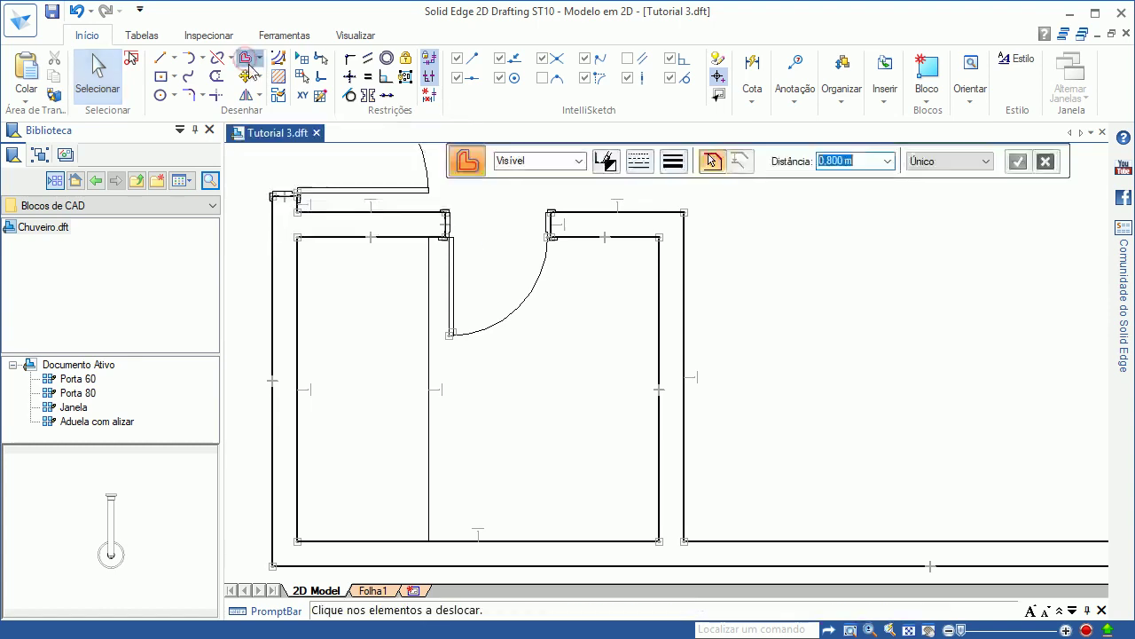
left_click(673, 161)
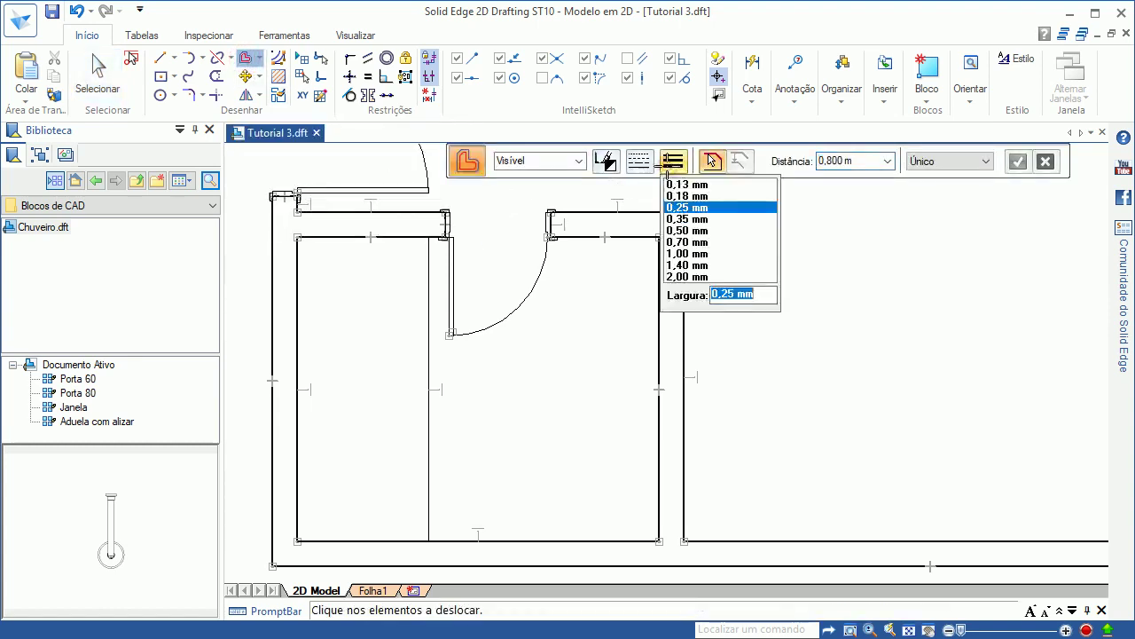
left_click(688, 209)
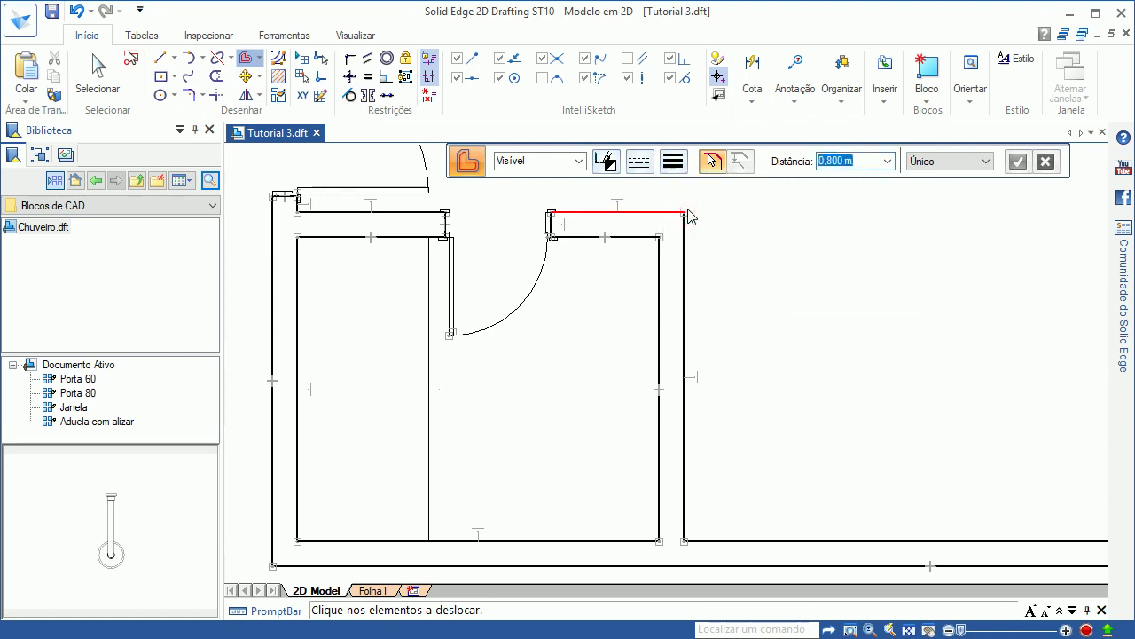
type("0.04")
key("Tab")
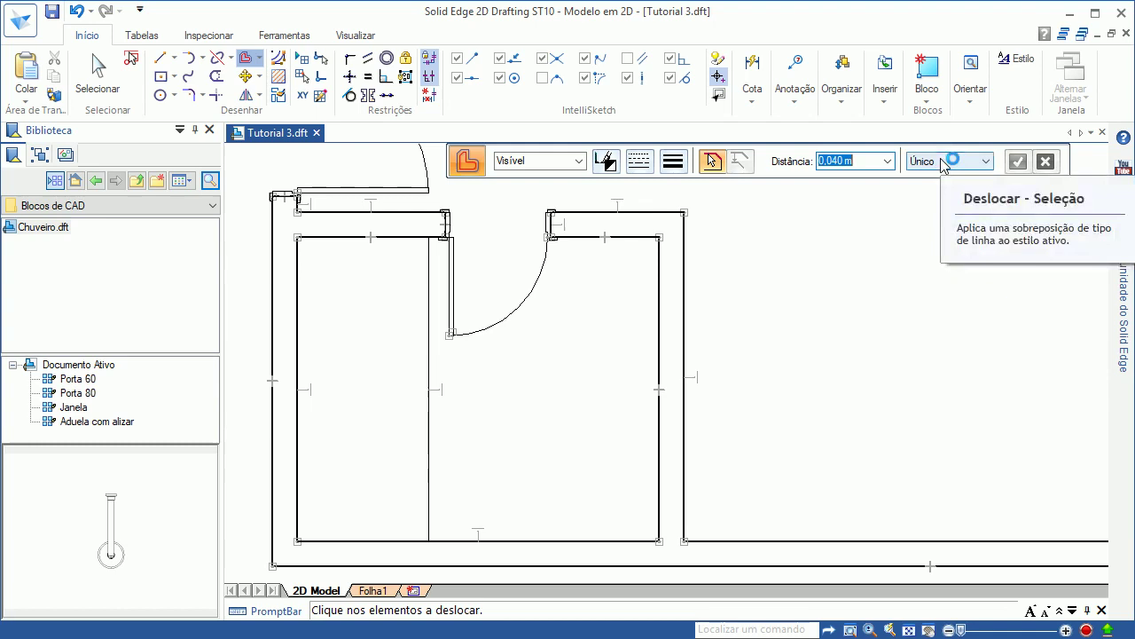
left_click(711, 162)
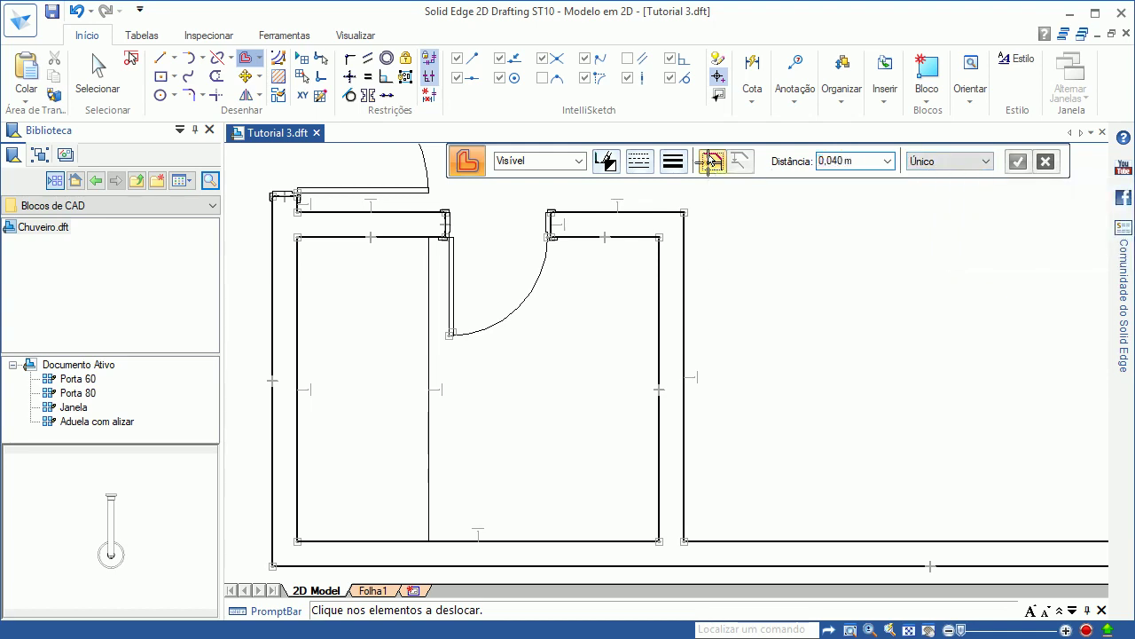
left_click(429, 445)
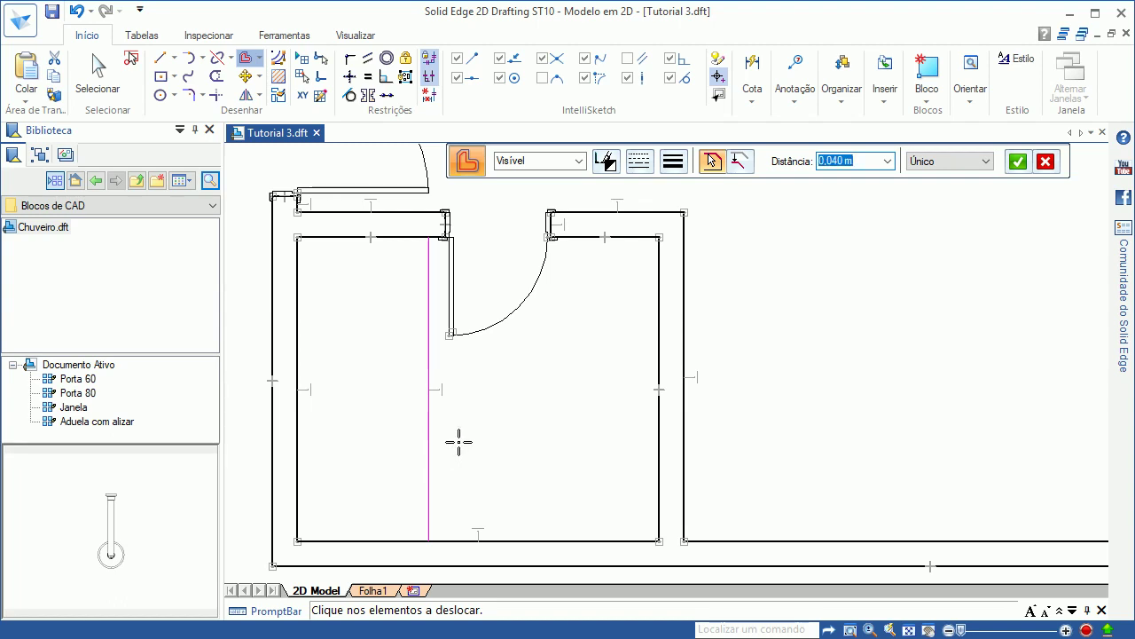
right_click(458, 442)
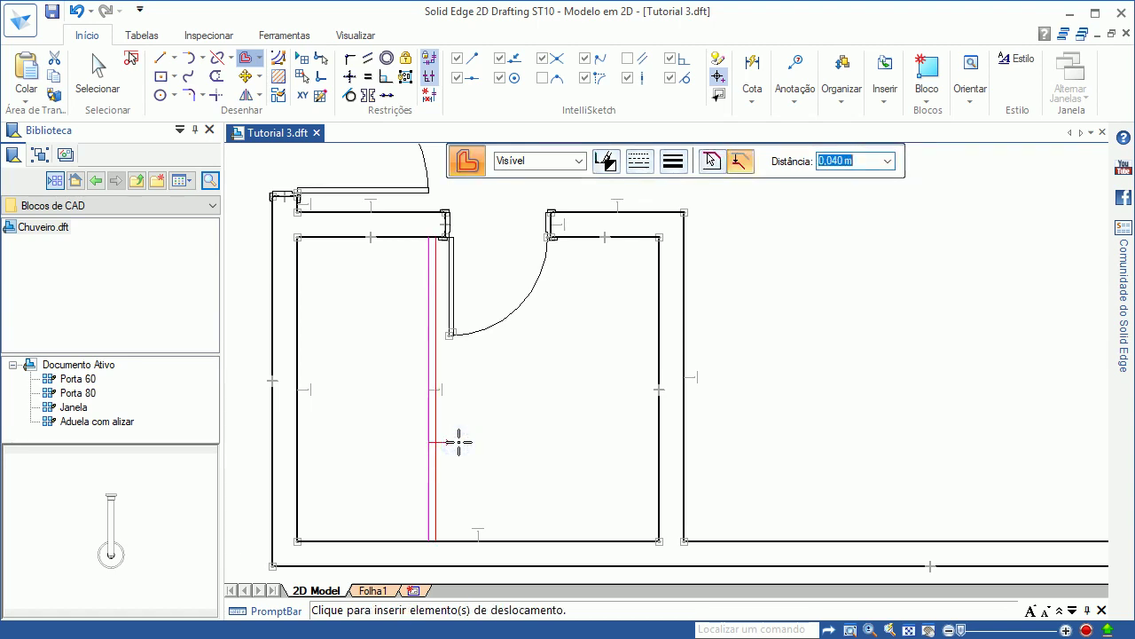
left_click(458, 441)
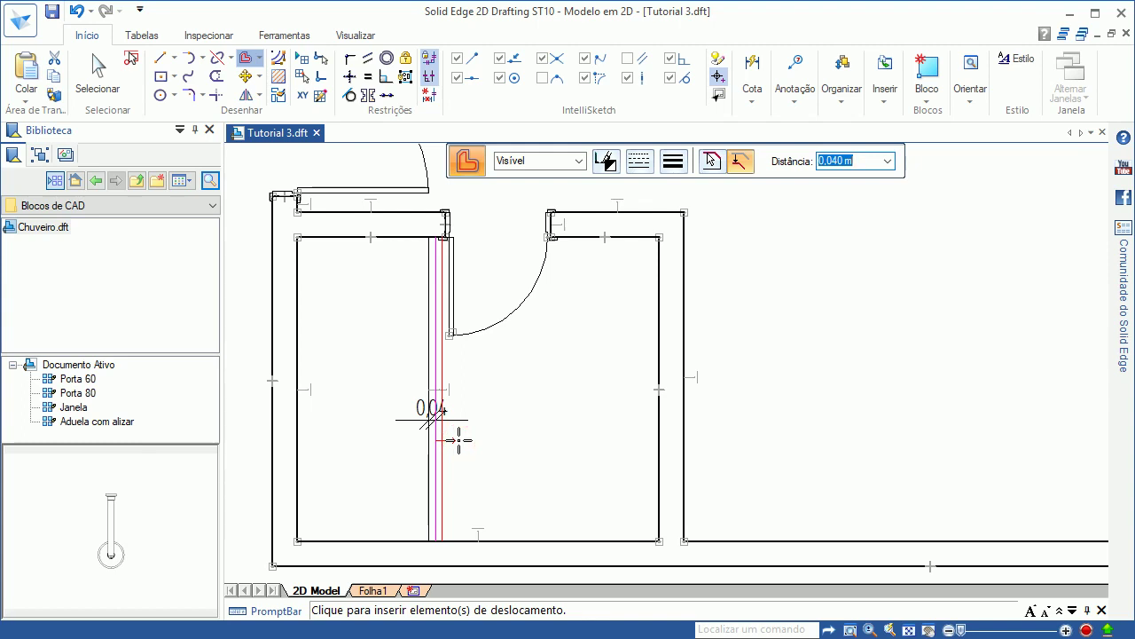
key("Escape")
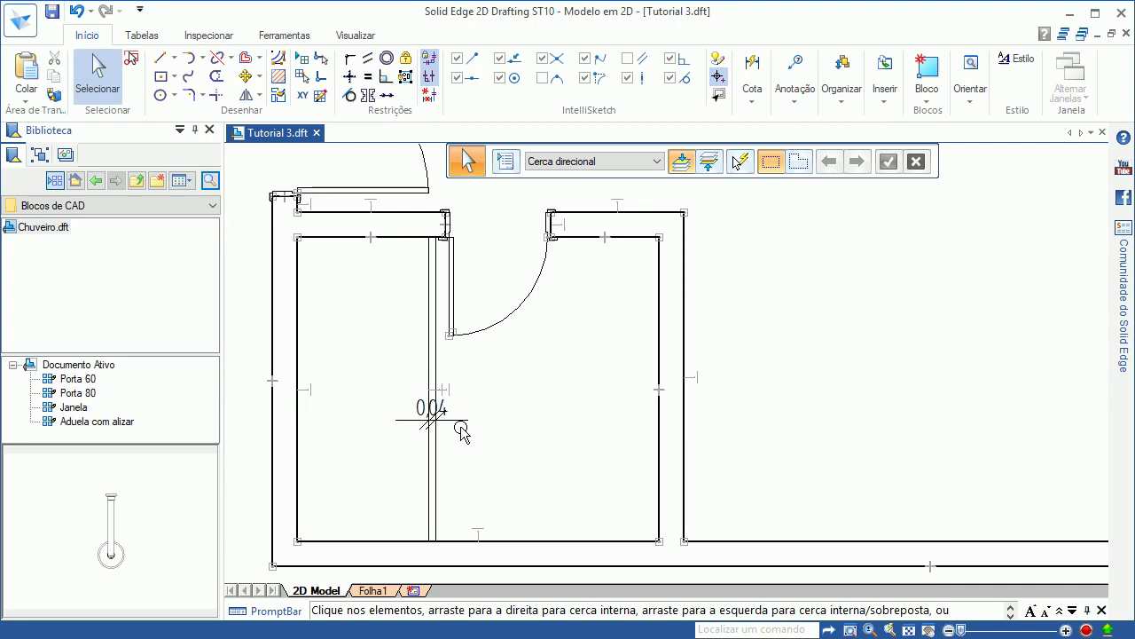
Step: Delete the 0.04 dimension and save the drawing
left_click(459, 421)
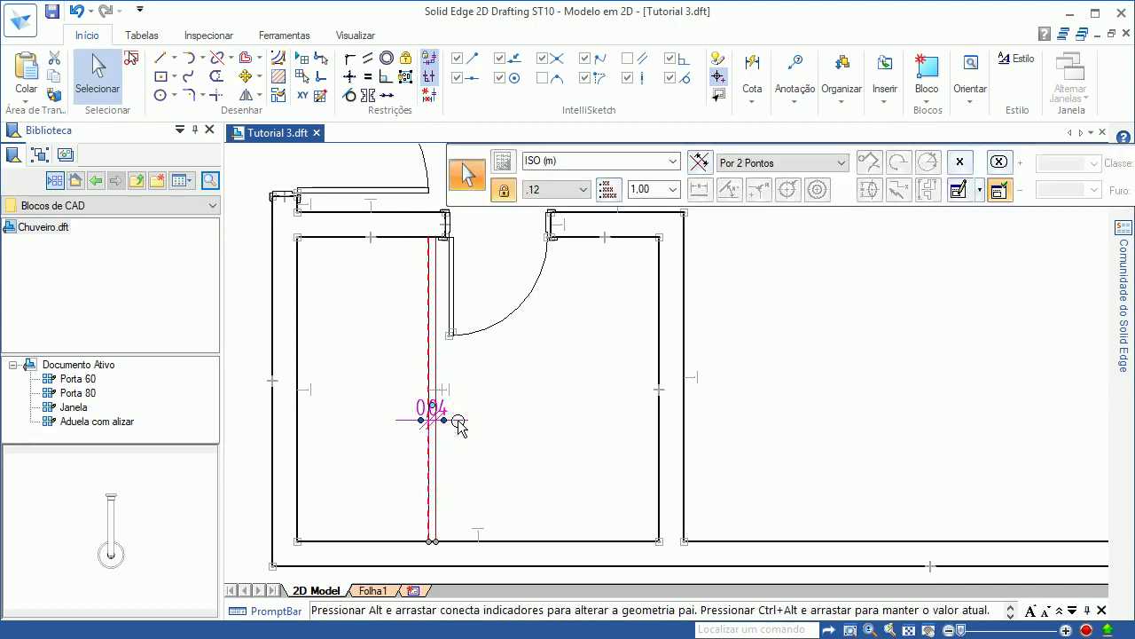
key("Delete")
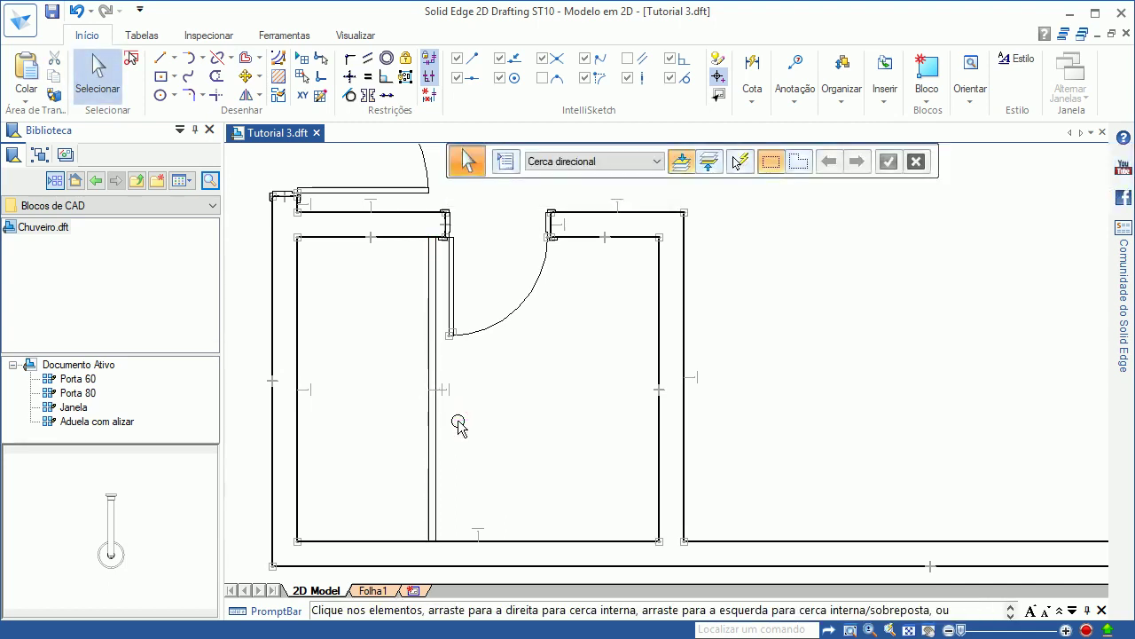
left_click(51, 11)
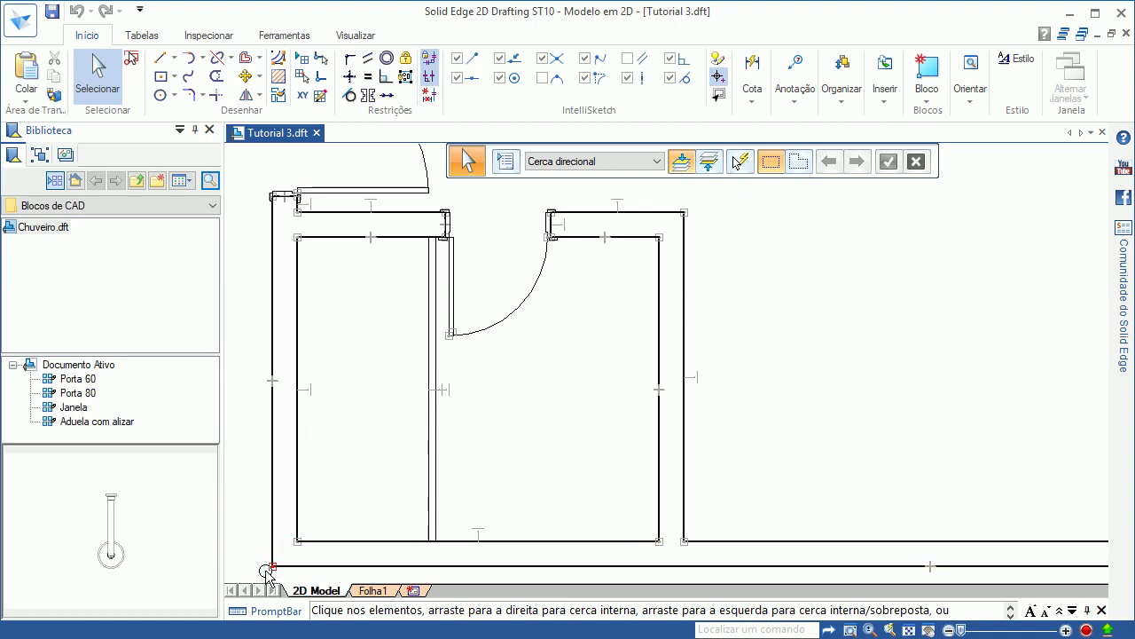
Step: Split the bottom inner line where the vertical line meets it, then select Chuveiro.dft
scroll(267, 572, "up", 1)
scroll(267, 572, "up", 1)
scroll(266, 575, "up", 1)
scroll(266, 574, "up", 1)
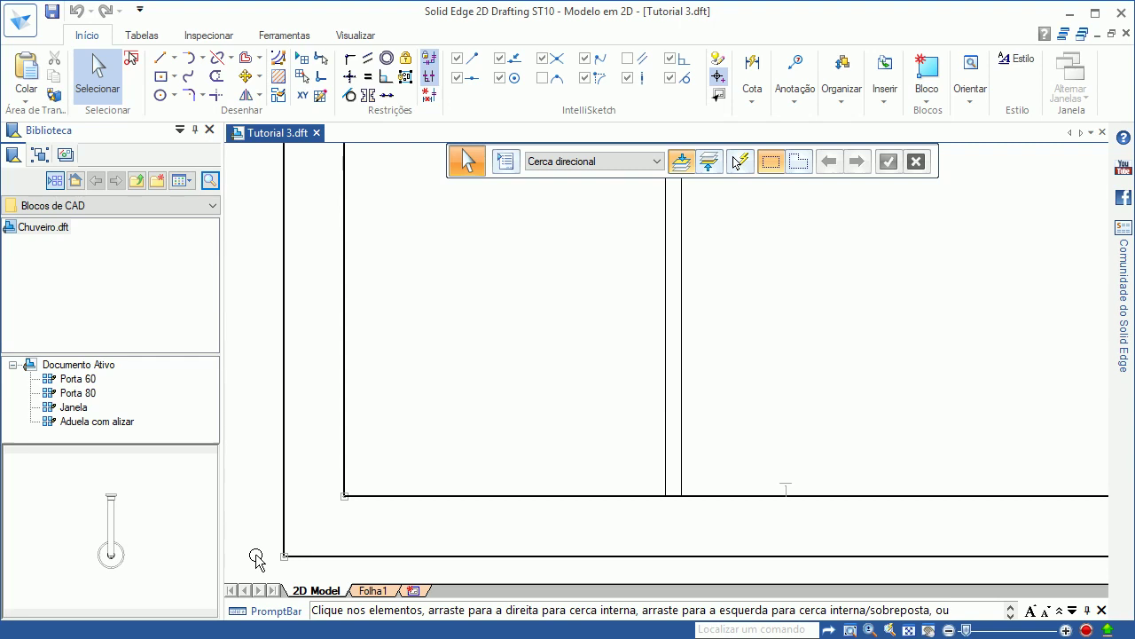
left_click(221, 60)
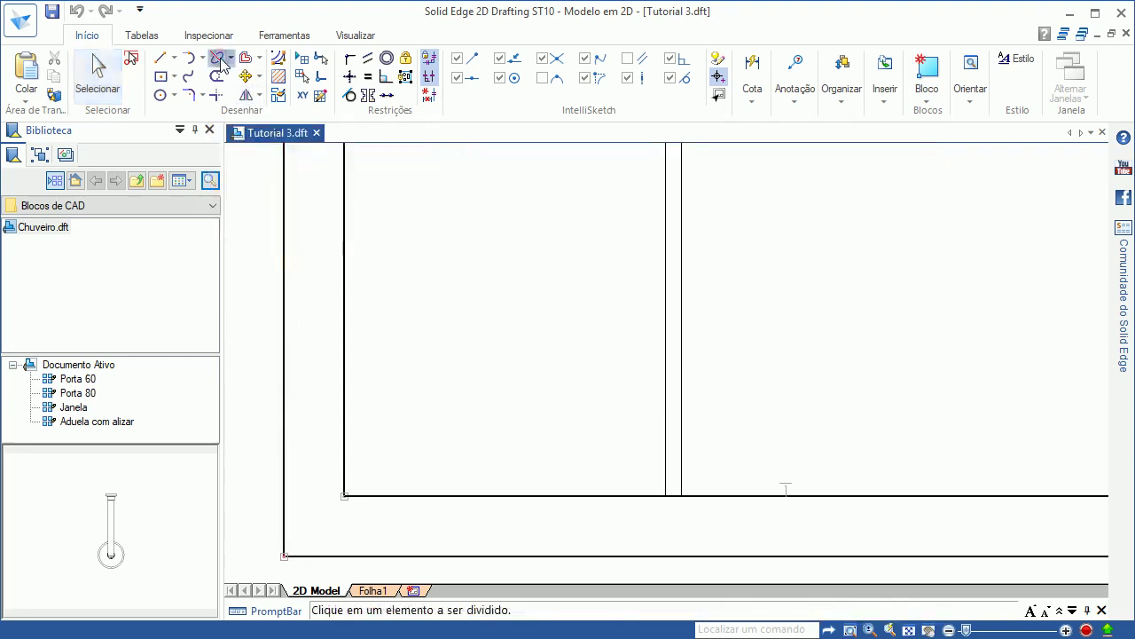
left_click(345, 496)
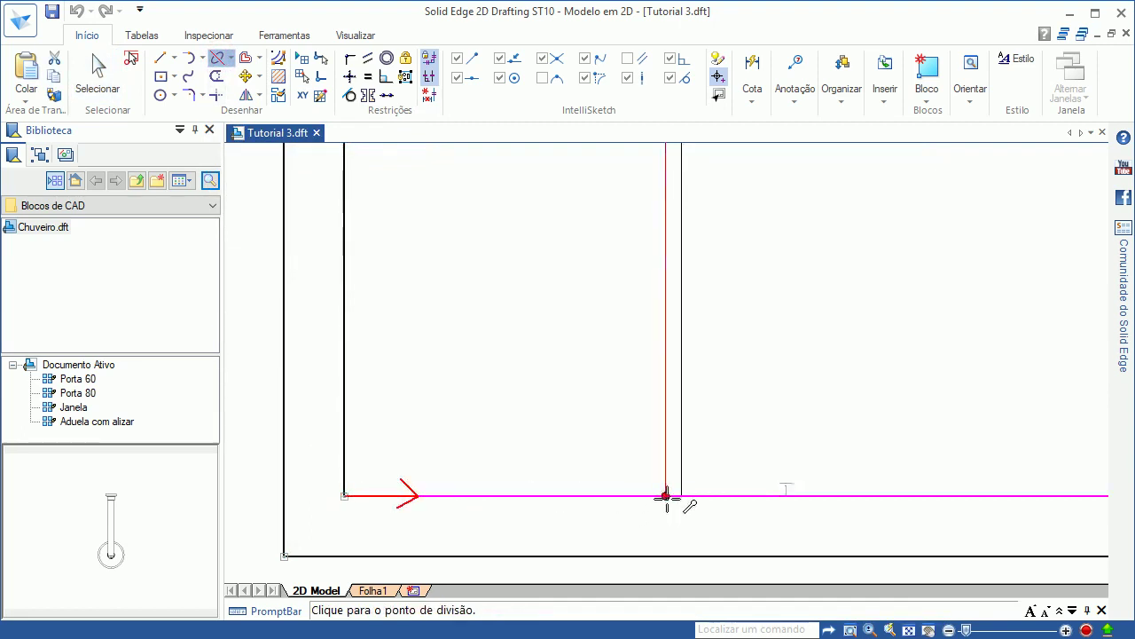
left_click(667, 496)
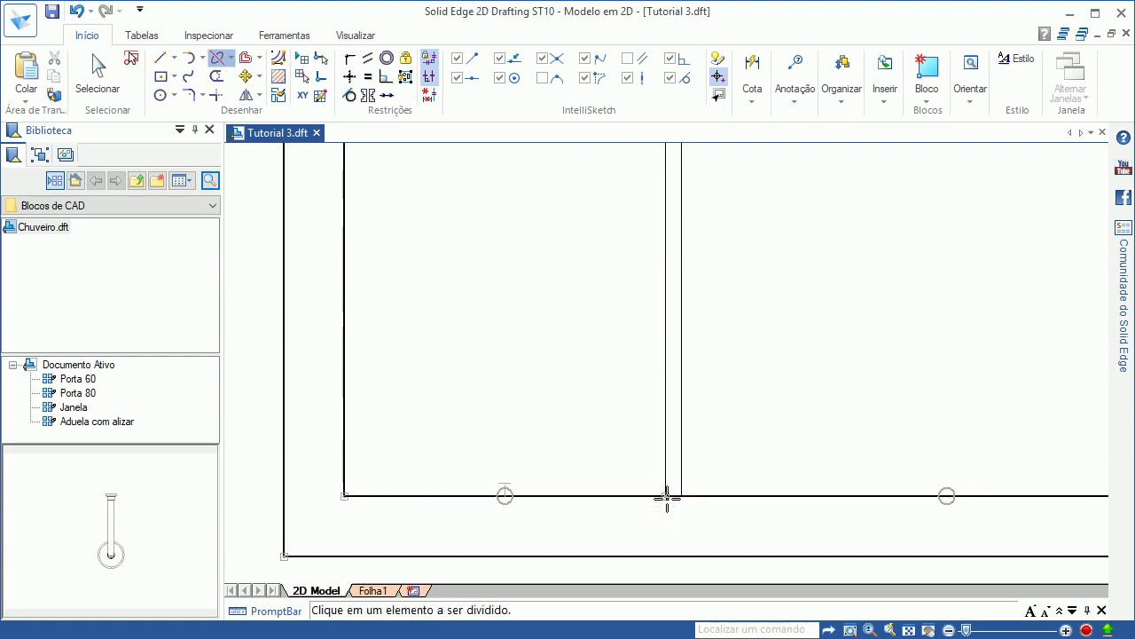
key("Escape")
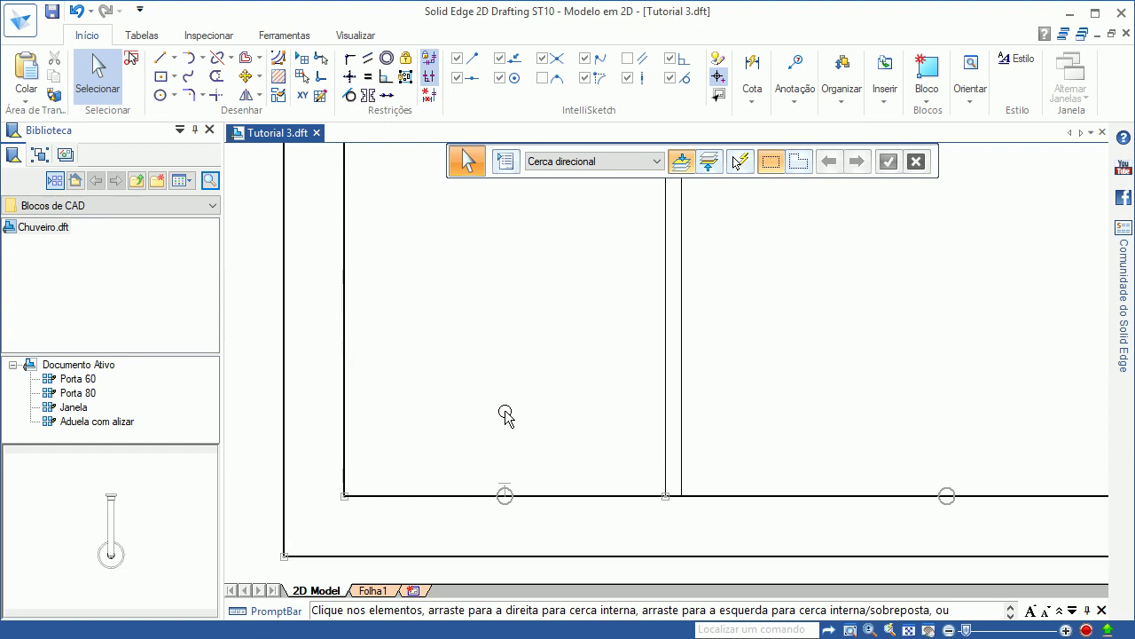
left_click(31, 232)
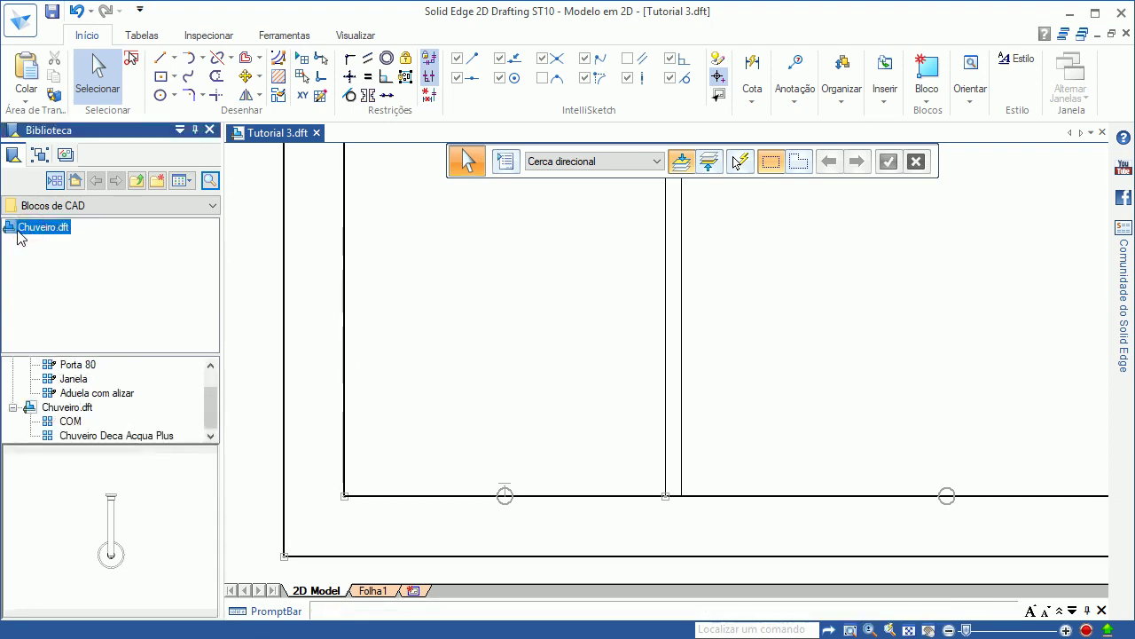
Step: Drag the Chuveiro block into the left bay and drop it on the floor line
left_click_drag(9, 233, 505, 431)
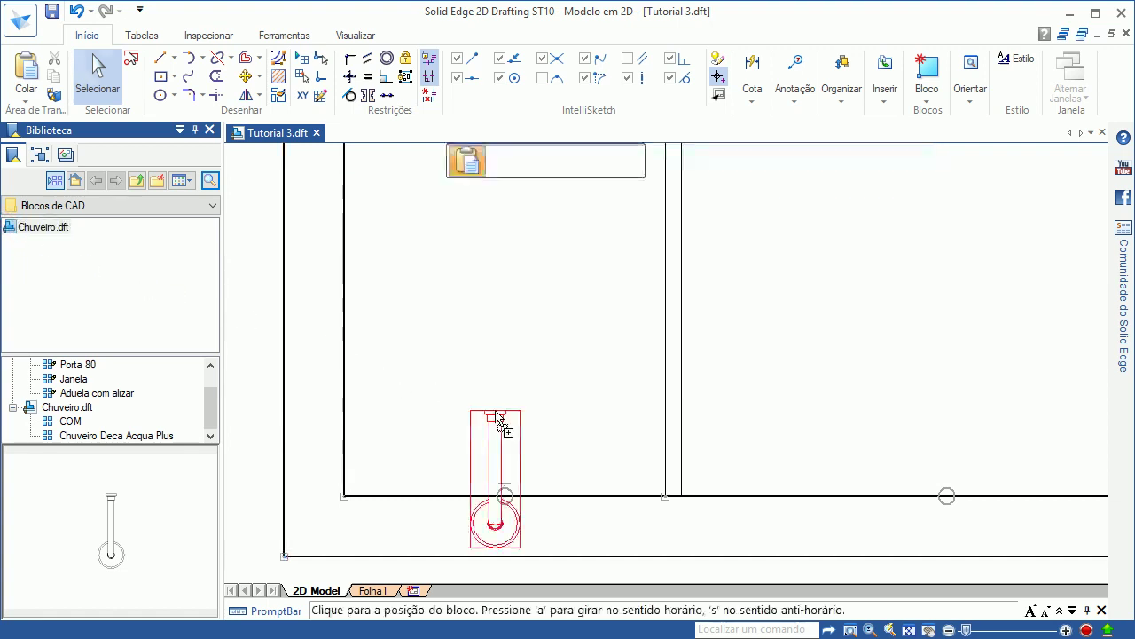
left_click(504, 494)
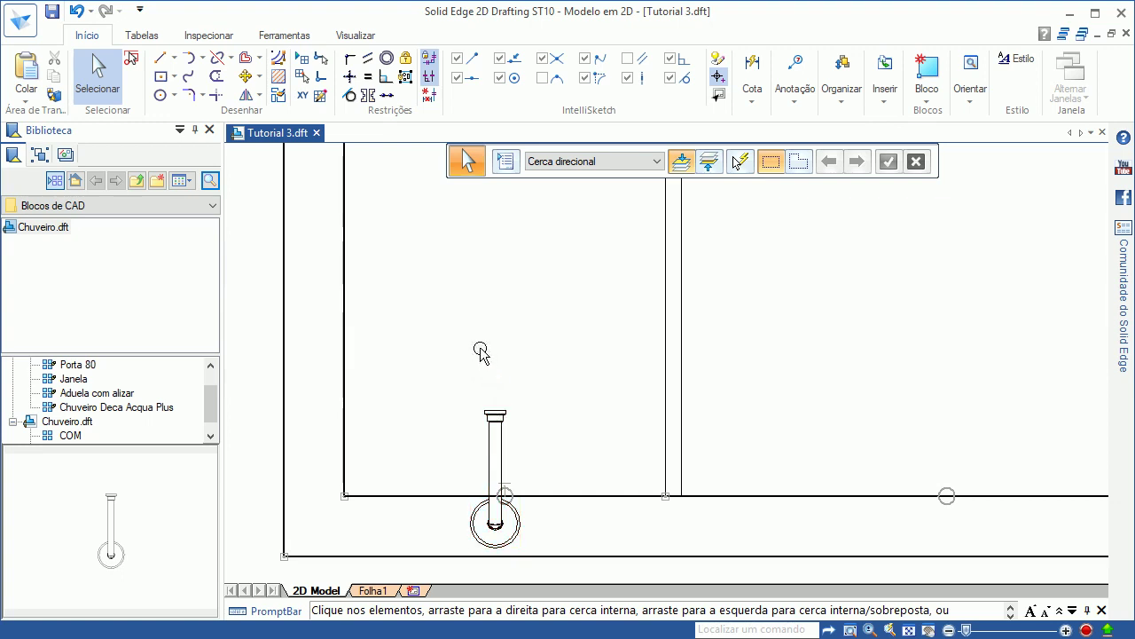
Step: Rotate the shower block 180° about its top end, without keeping a copy
left_click(259, 78)
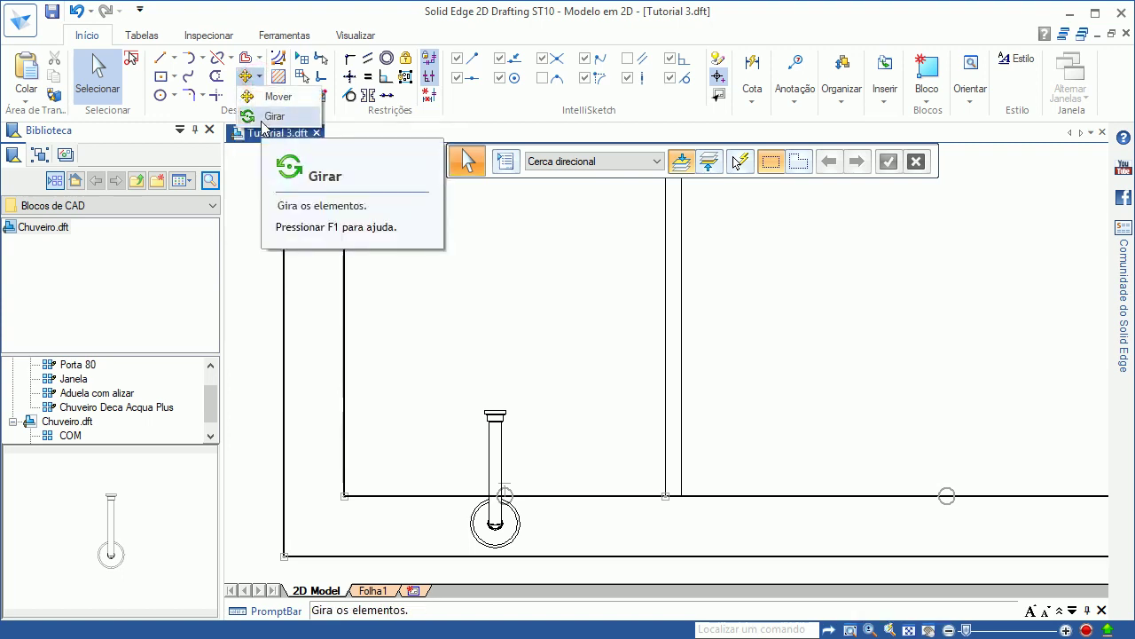
left_click(266, 116)
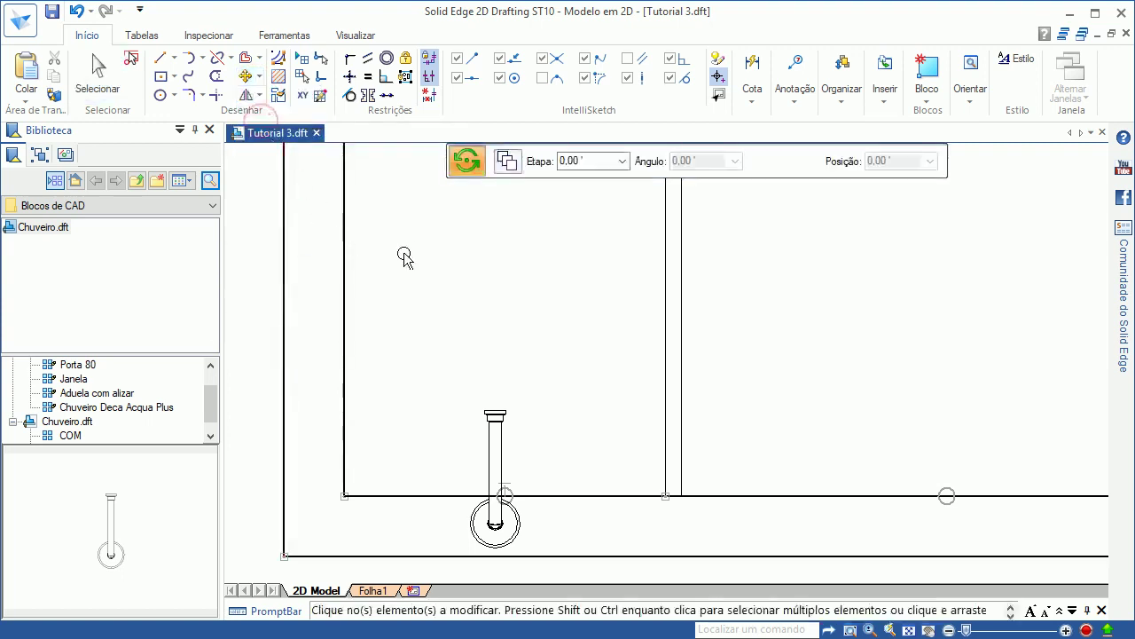
left_click(507, 161)
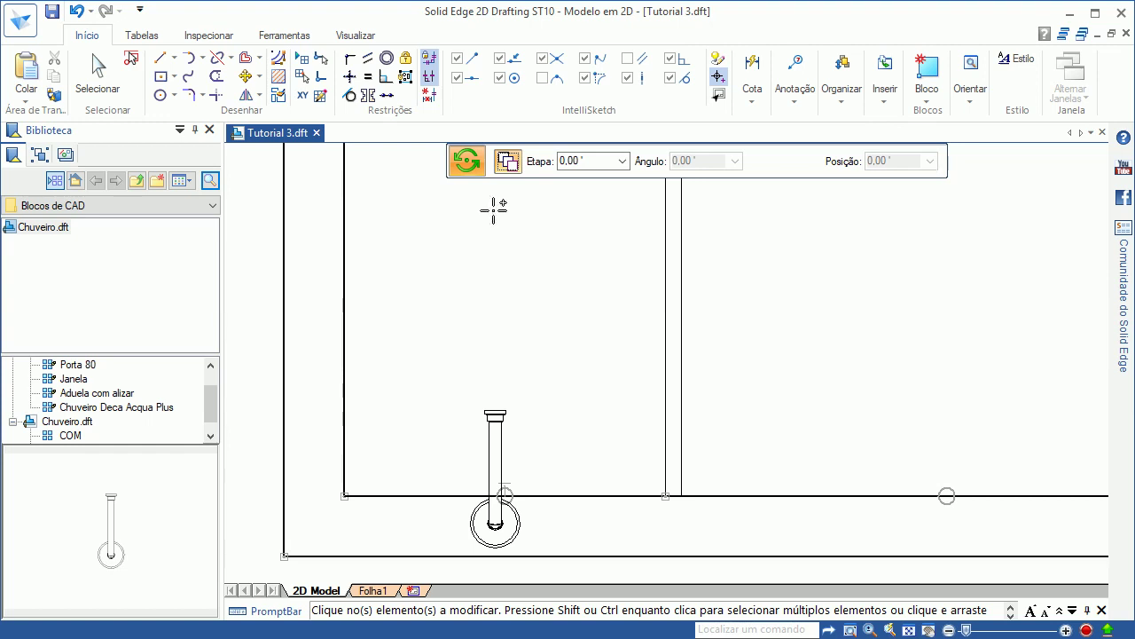
left_click(508, 162)
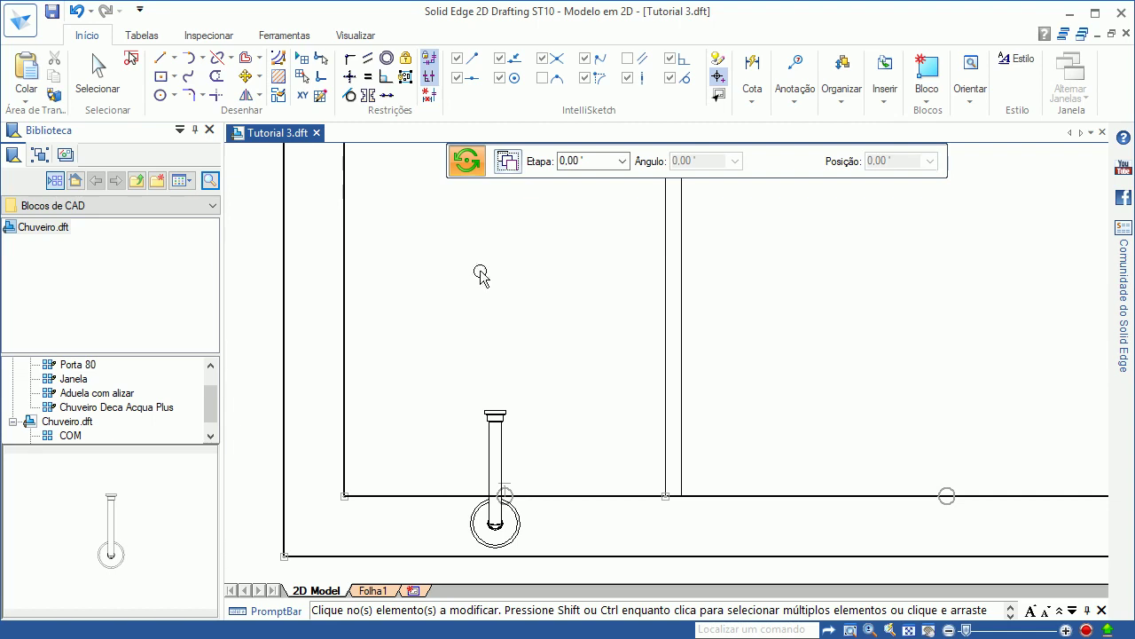
left_click(495, 423)
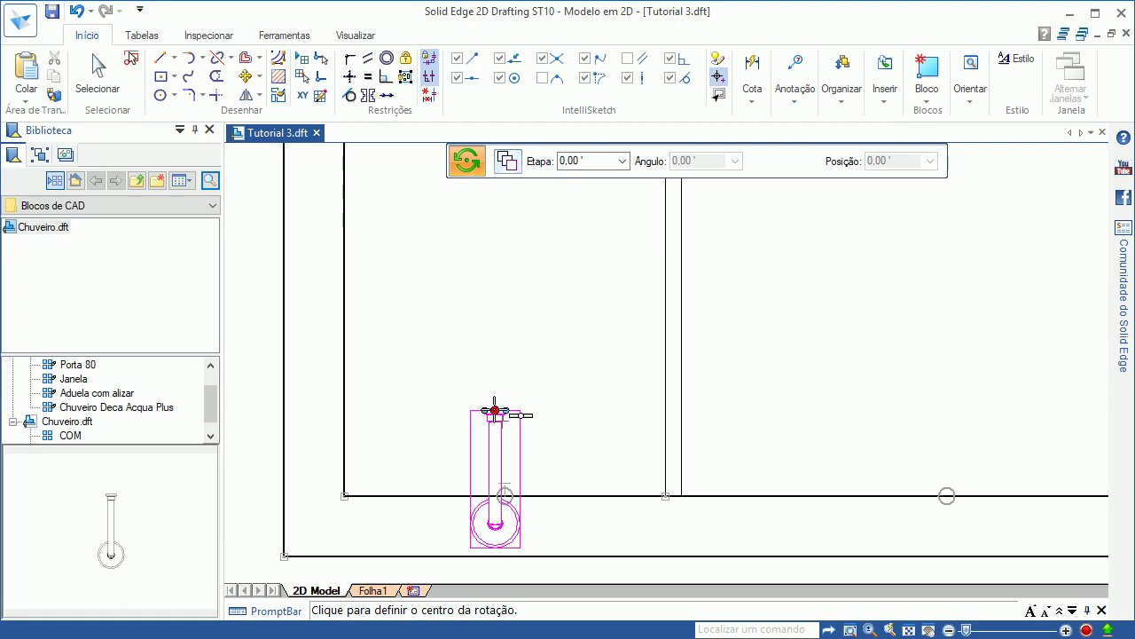
left_click(495, 410)
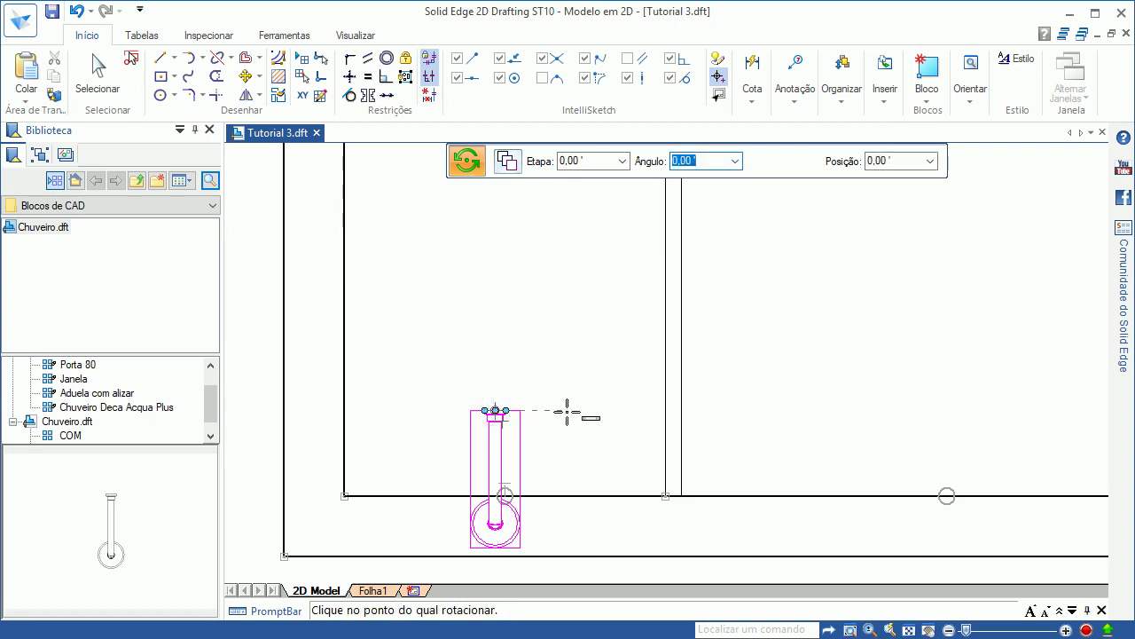
left_click(605, 414)
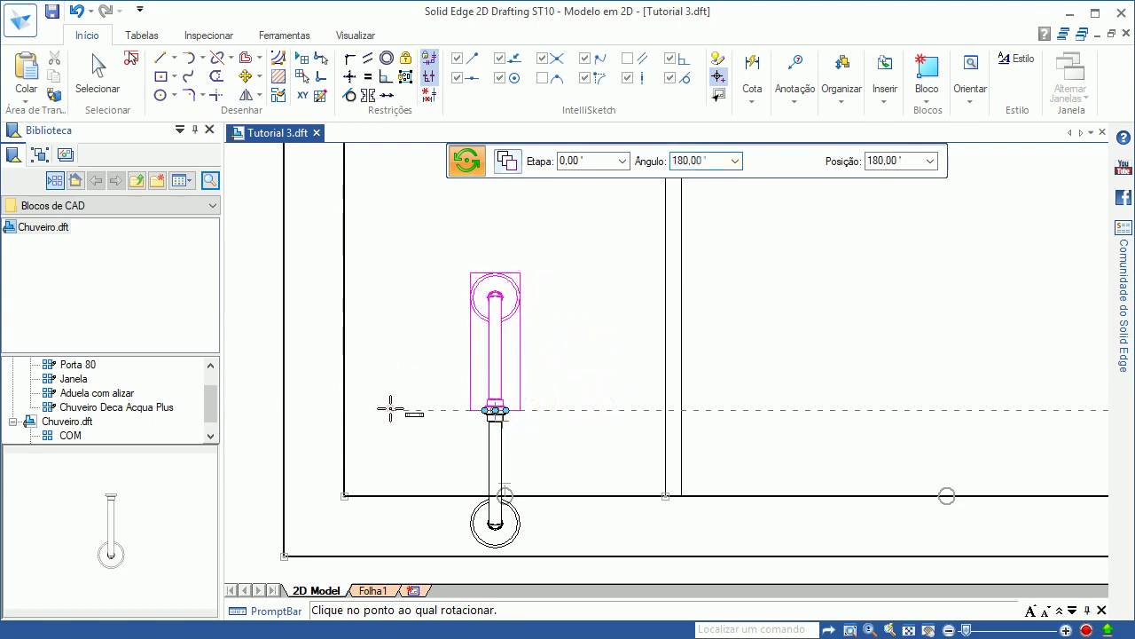
left_click(390, 409)
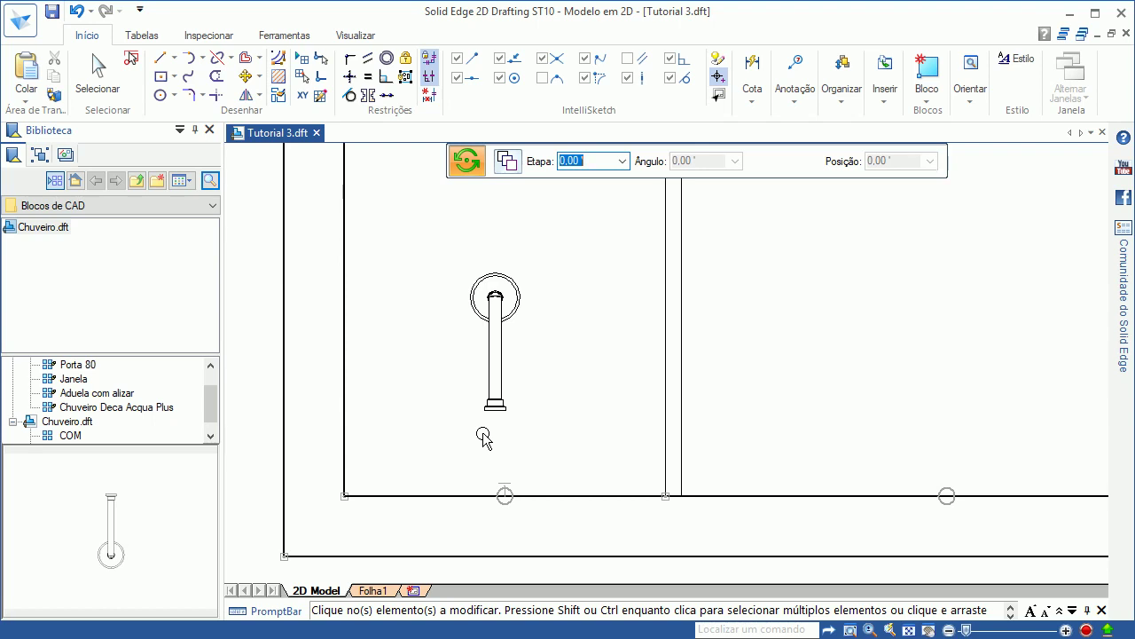
scroll(503, 459, "up", 1)
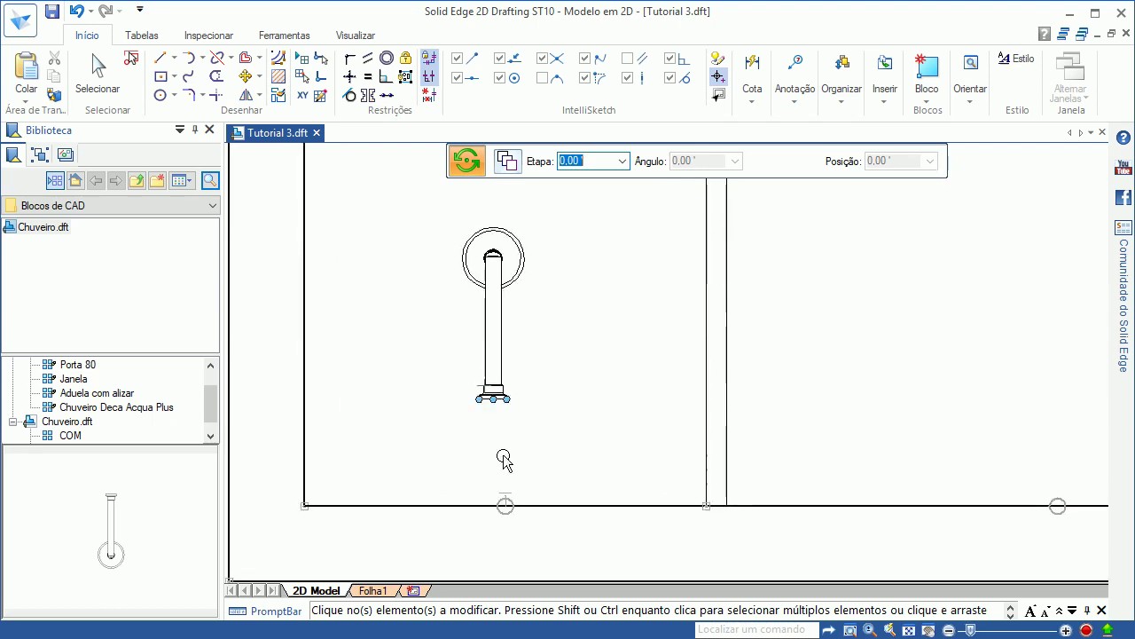
scroll(503, 458, "up", 1)
scroll(502, 459, "up", 1)
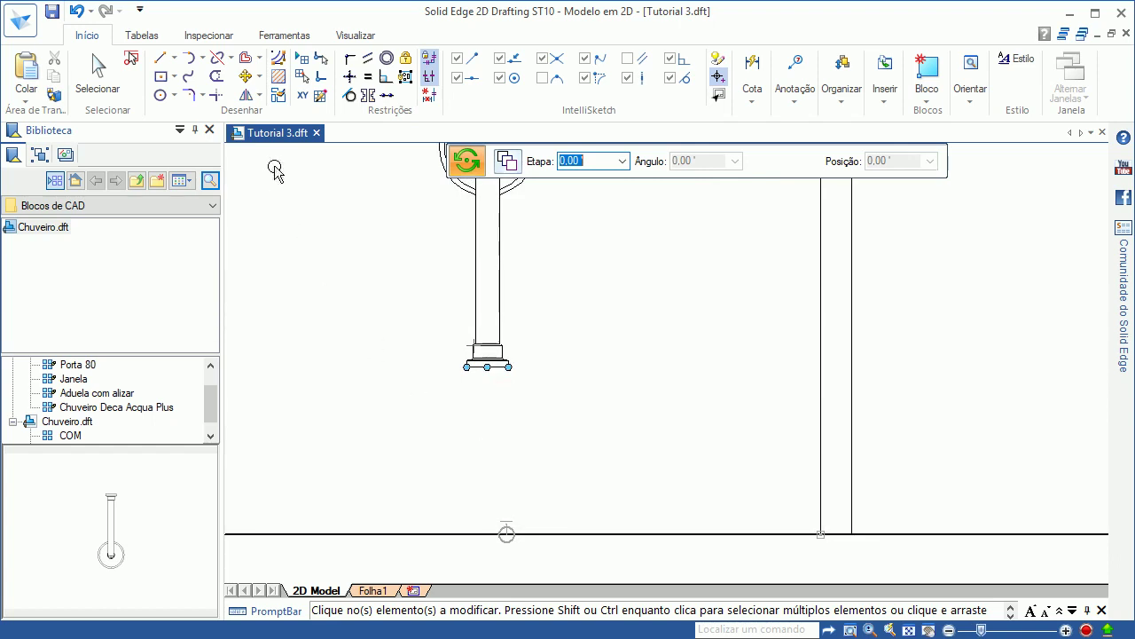
left_click(244, 80)
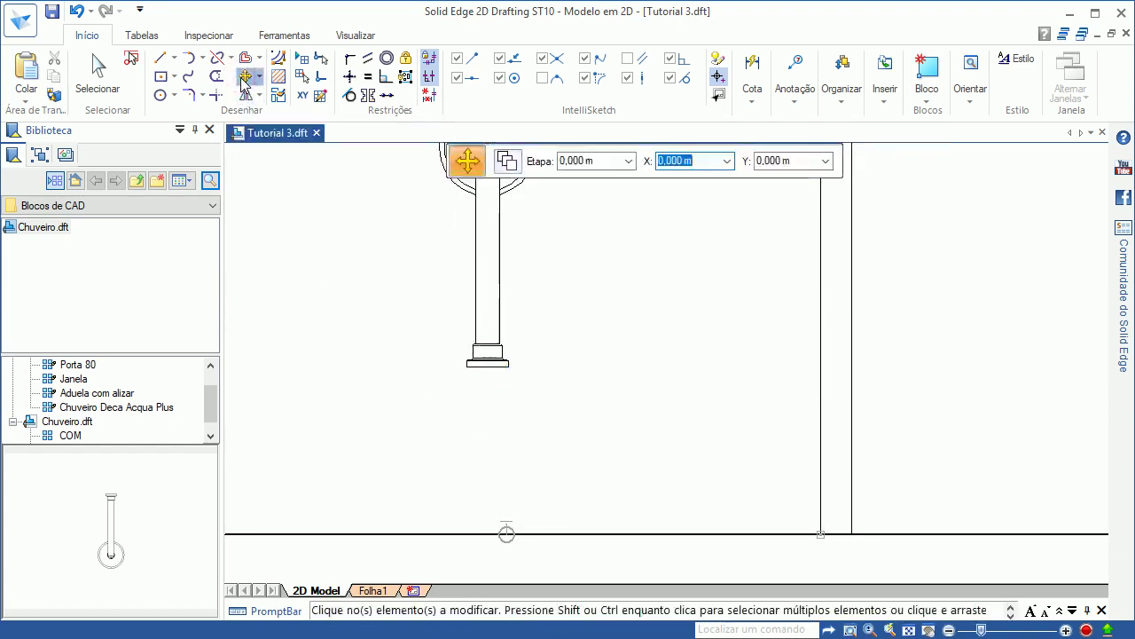
Step: Move the shower down by its base point onto the floor line, then save
left_click(476, 324)
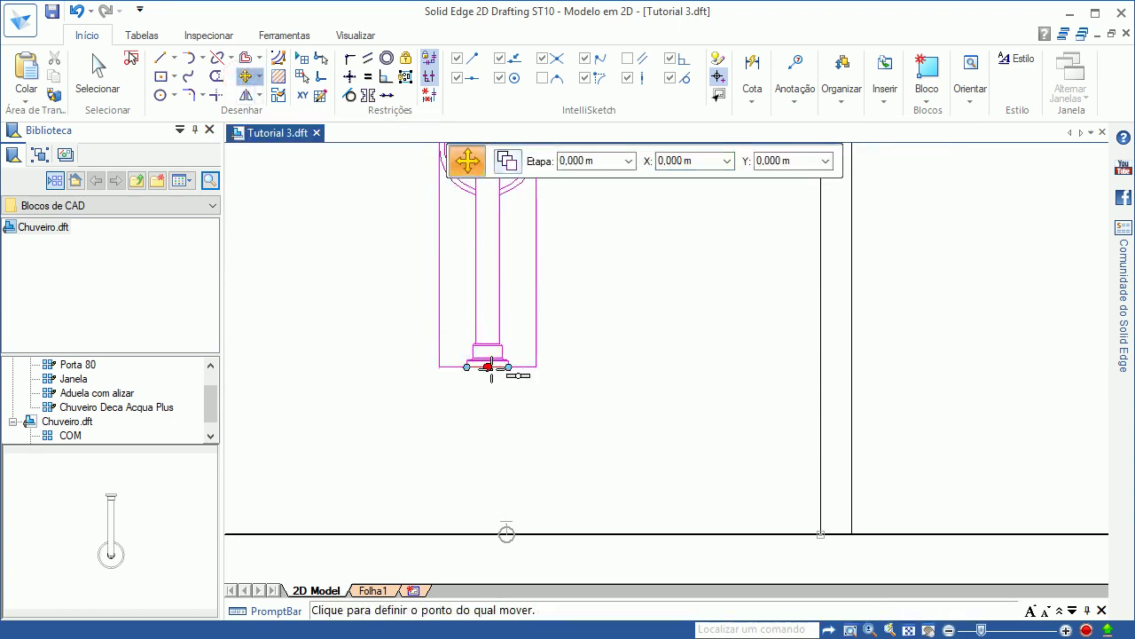
left_click(488, 367)
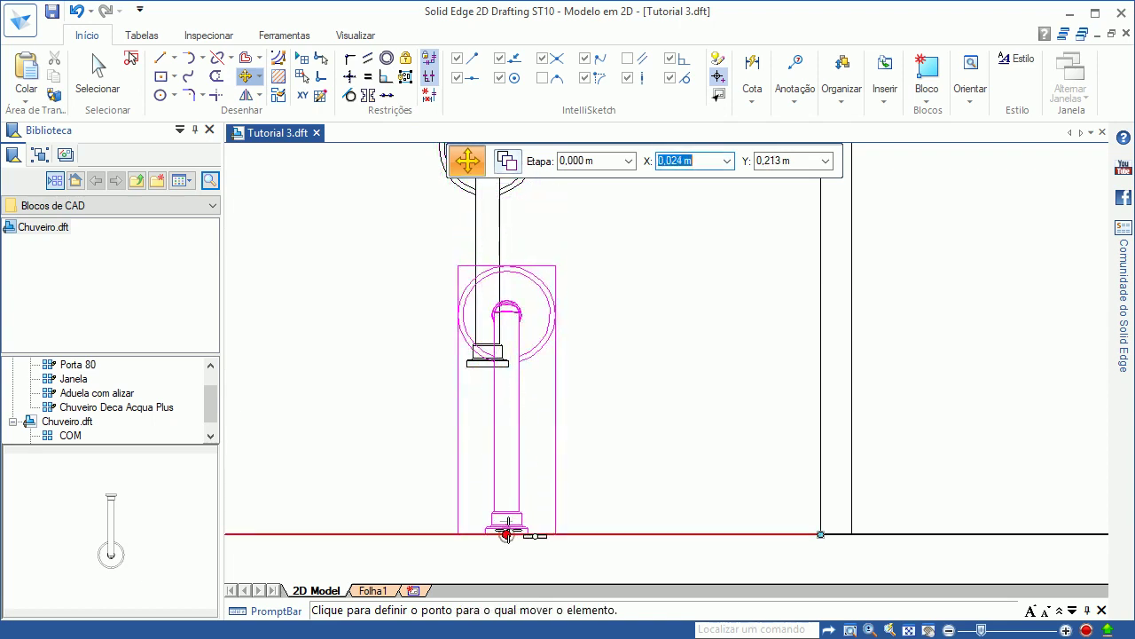
left_click(506, 534)
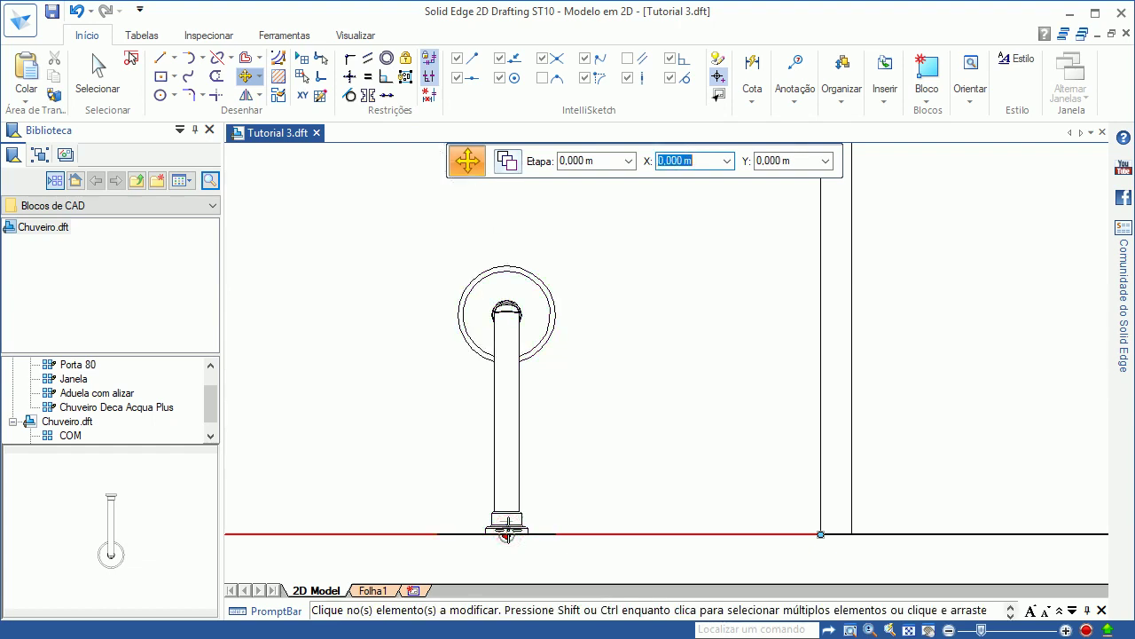
key("Escape")
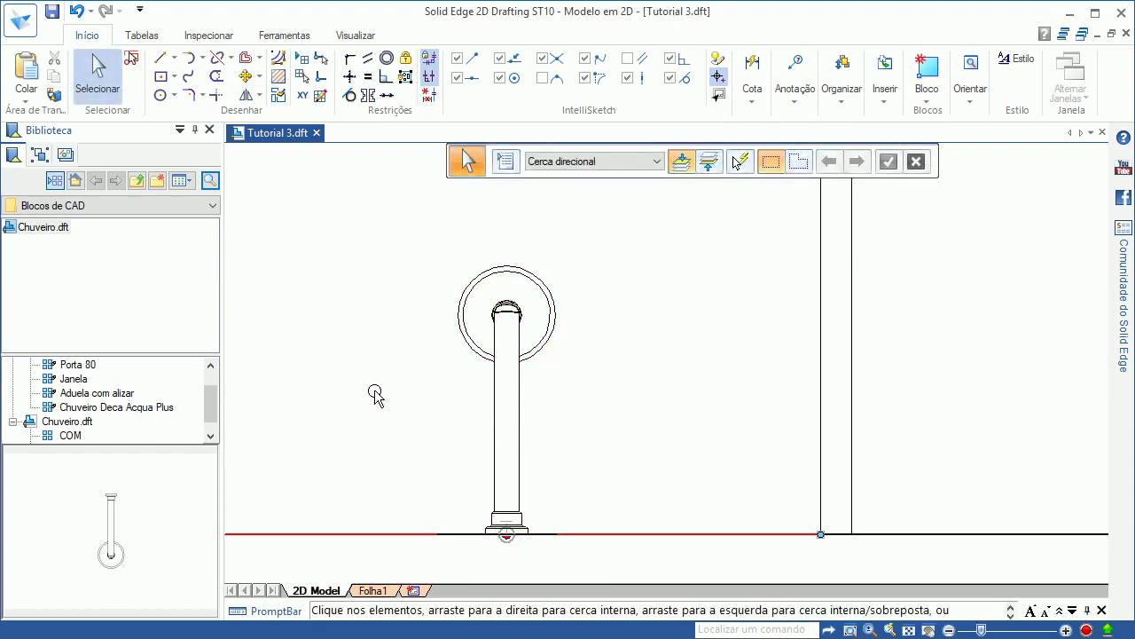
left_click(454, 308)
left_click(51, 10)
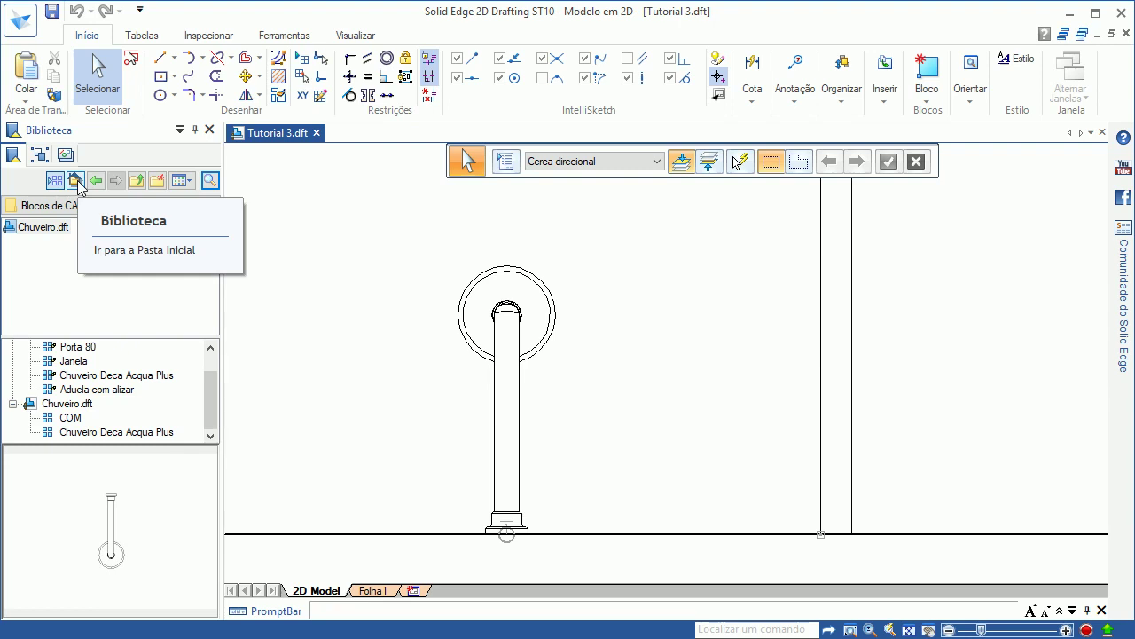
Step: Browse the library from the Home folder into Deca > Blocos > Metais
left_click(77, 180)
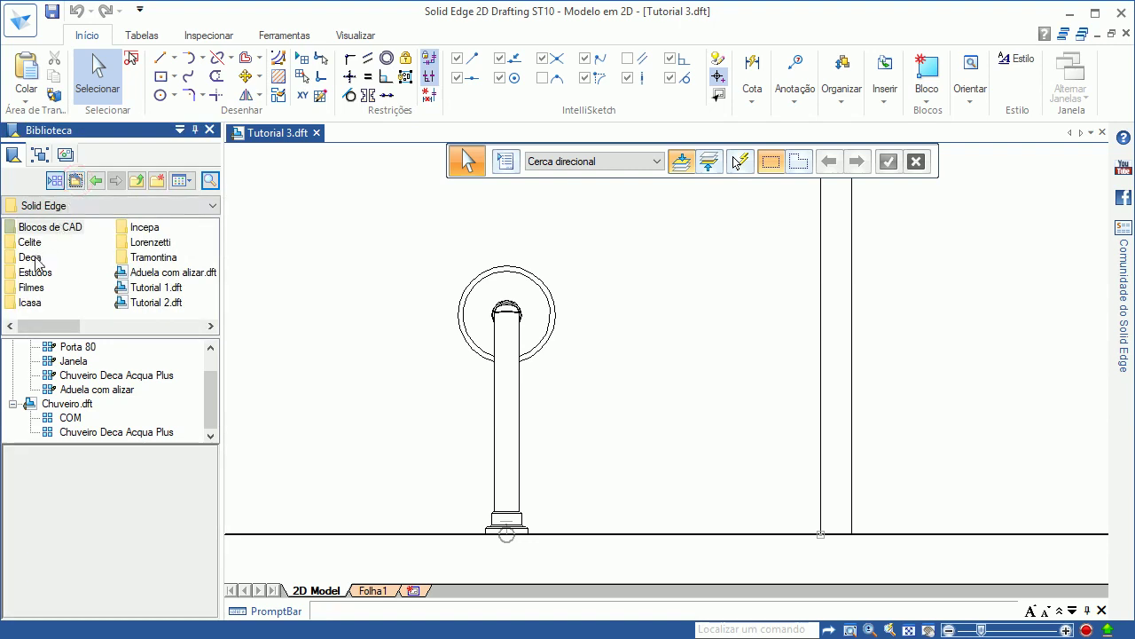
left_click(30, 257)
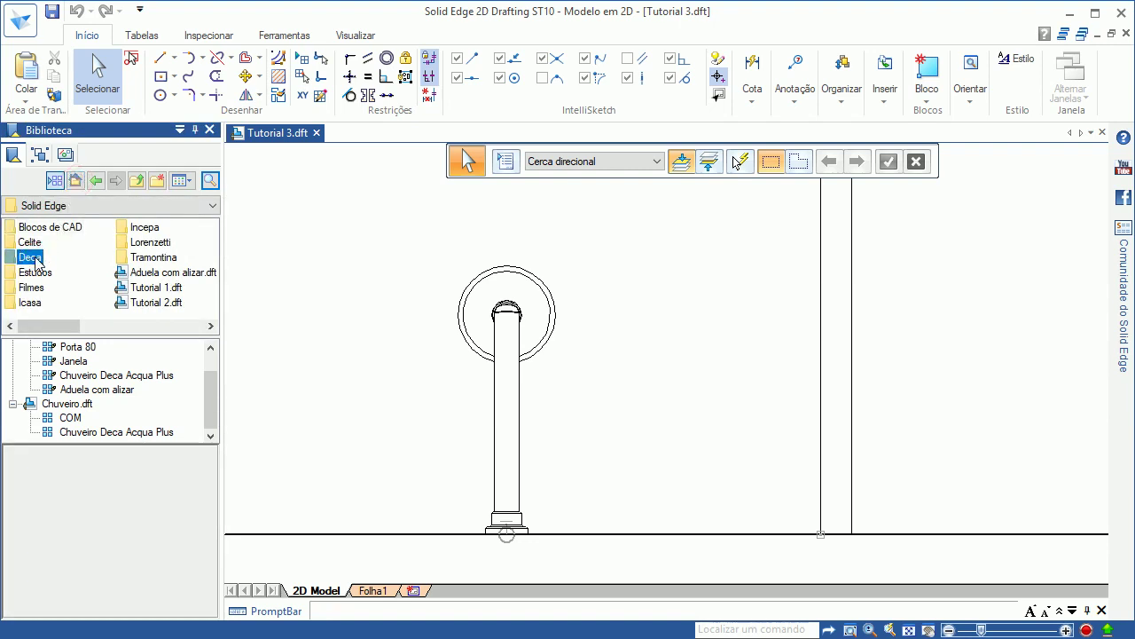
double_click(35, 259)
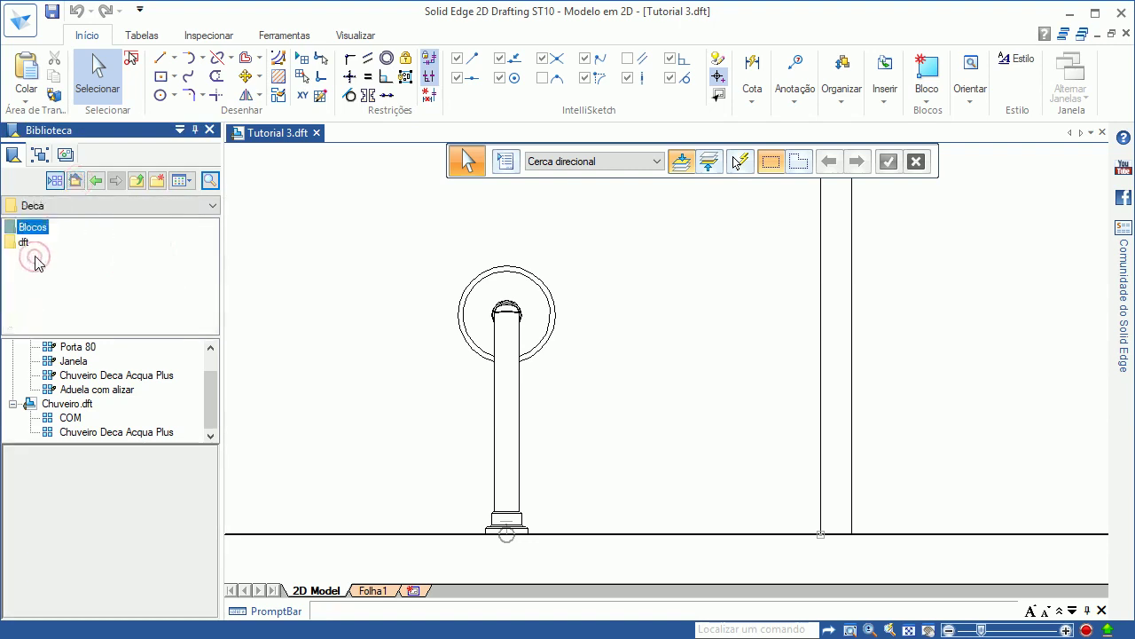
double_click(15, 229)
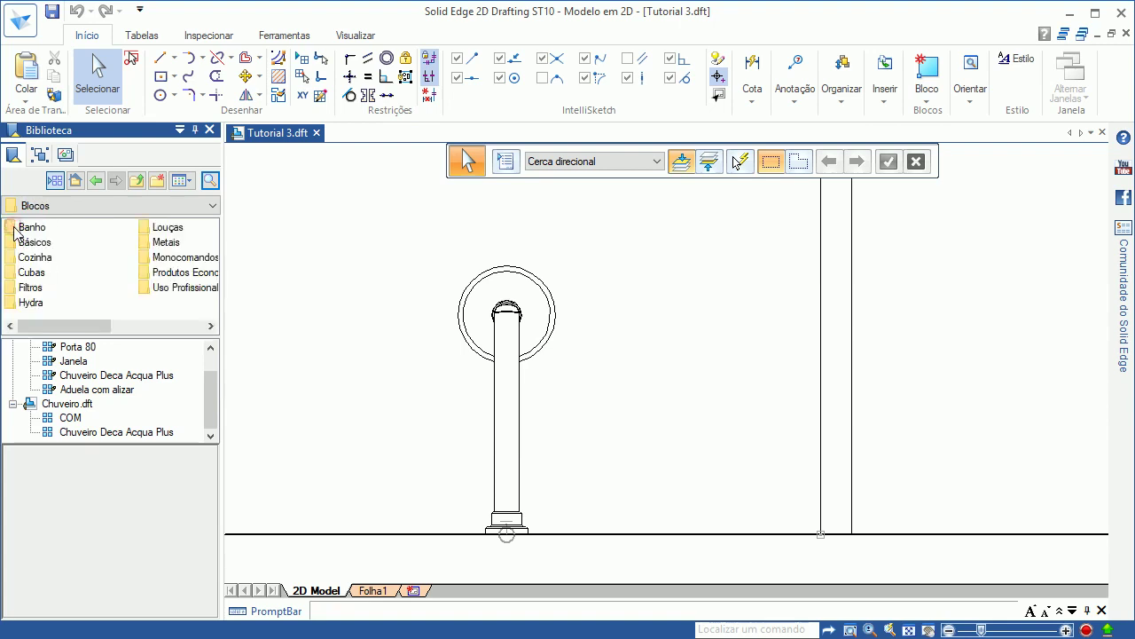
double_click(152, 242)
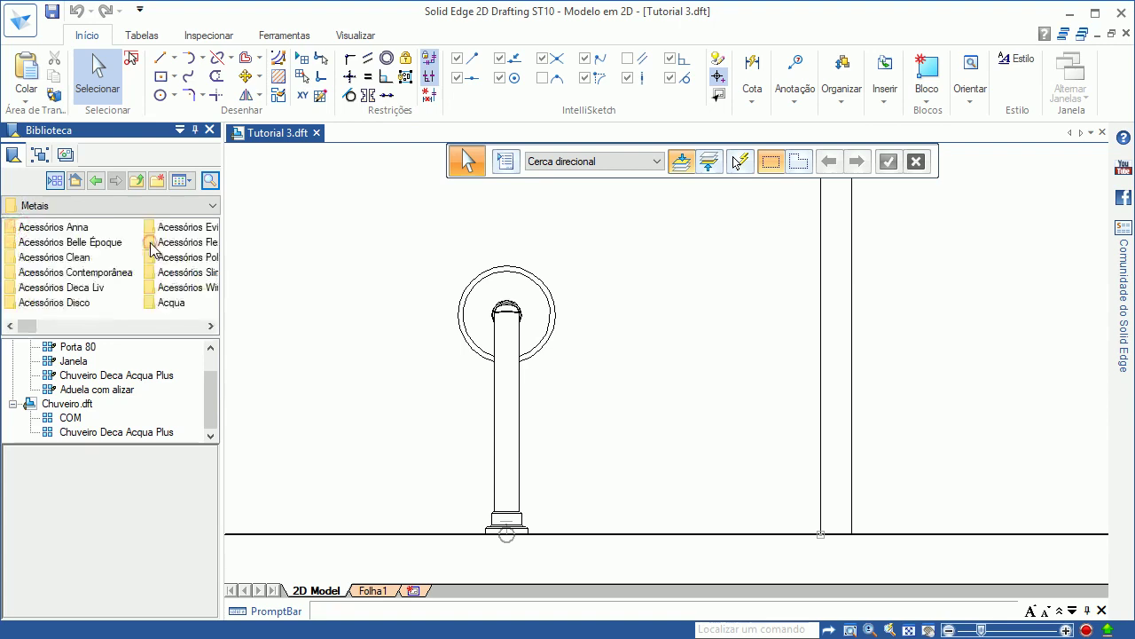
left_click(211, 325)
left_click(211, 326)
left_click(212, 328)
left_click(212, 328)
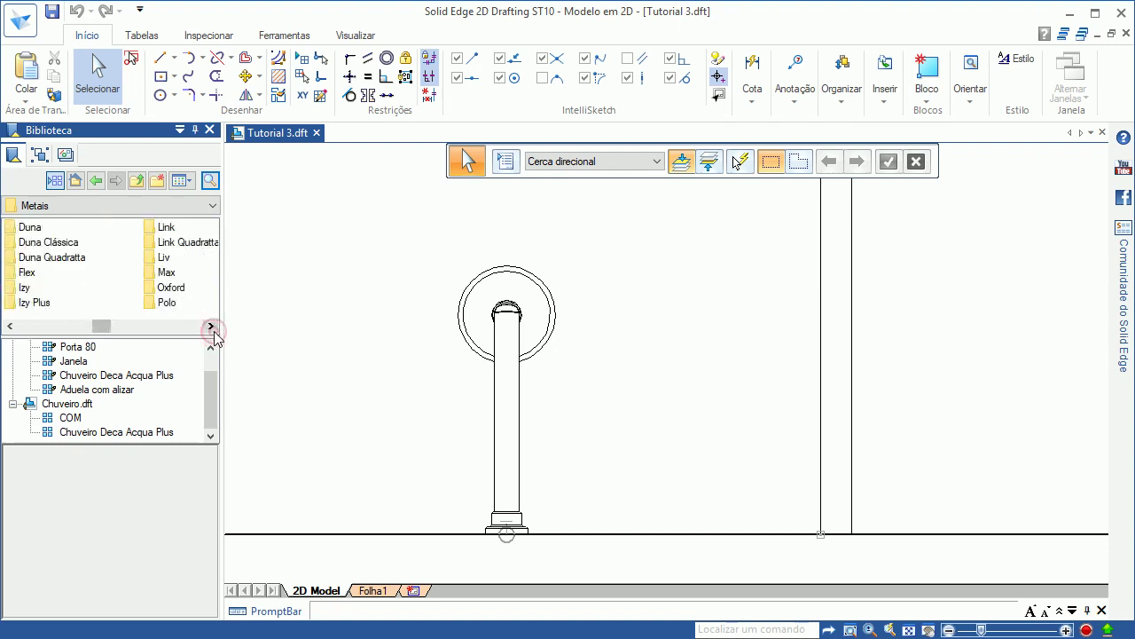
Step: Open the Liv folder and drag 4900C30PQ_P.DWG into the window to open it
double_click(160, 259)
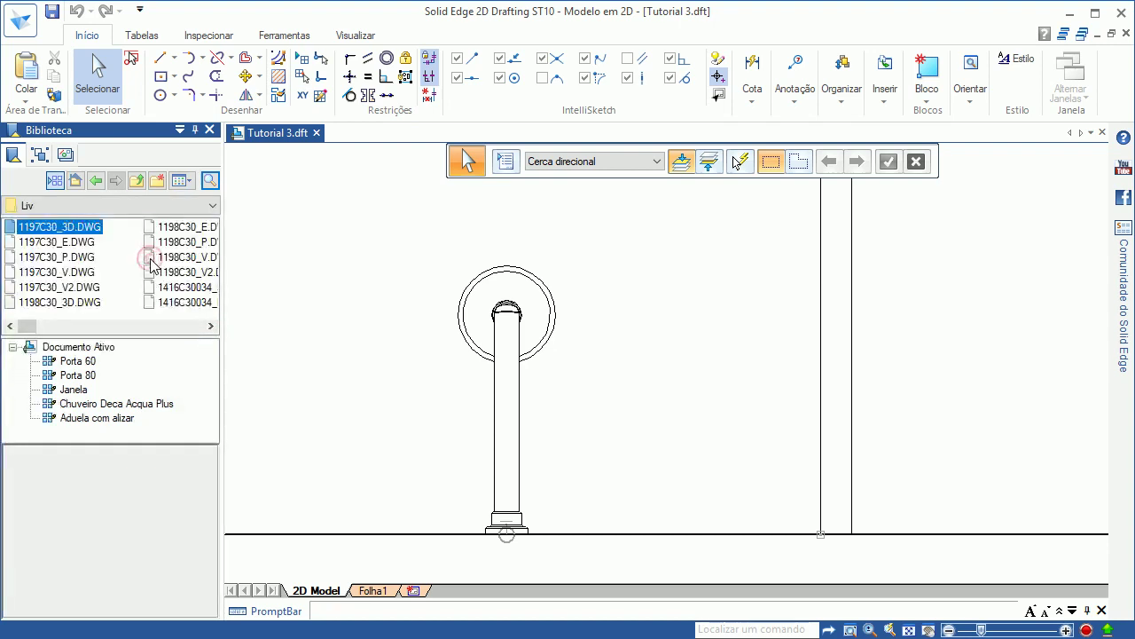
left_click(211, 325)
left_click(211, 327)
left_click(211, 326)
left_click(211, 326)
left_click(211, 326)
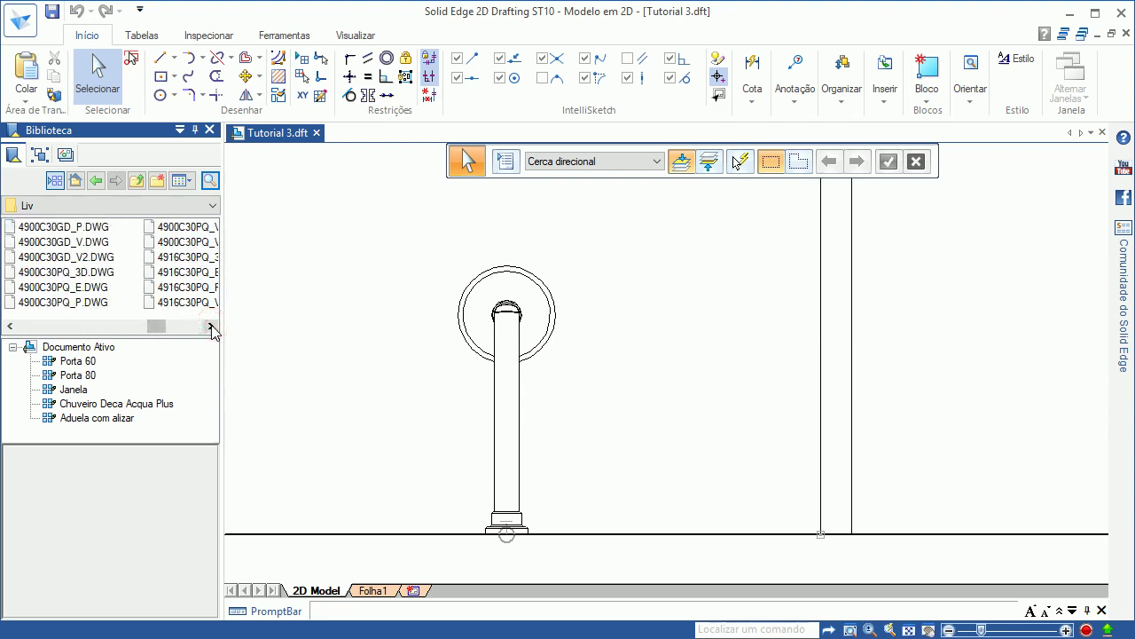
left_click(76, 302)
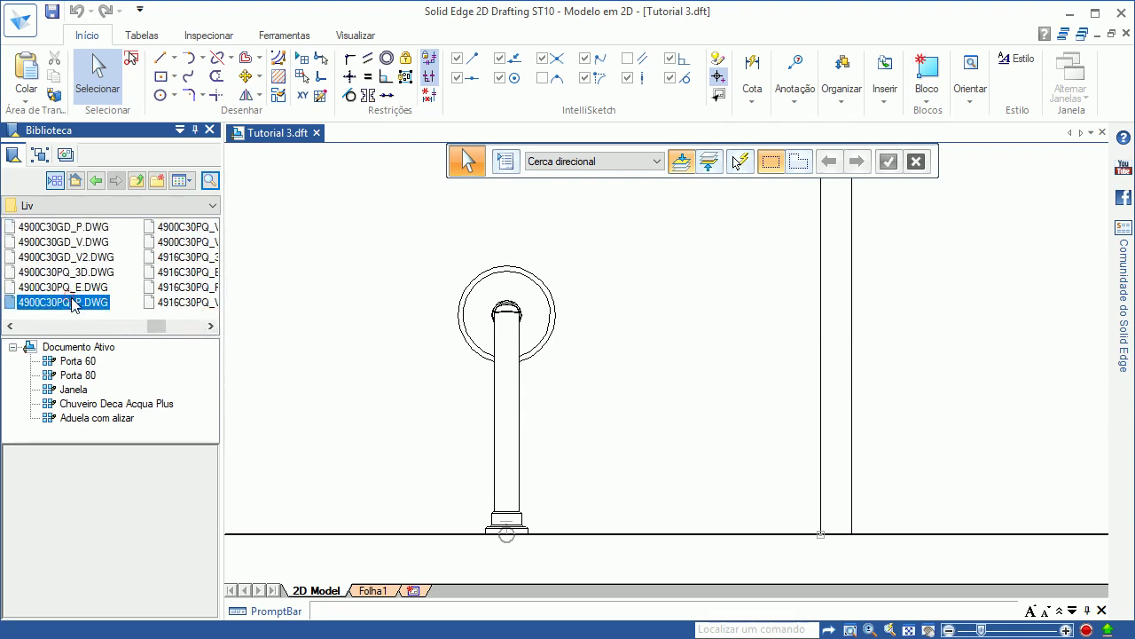
left_click_drag(32, 308, 380, 401)
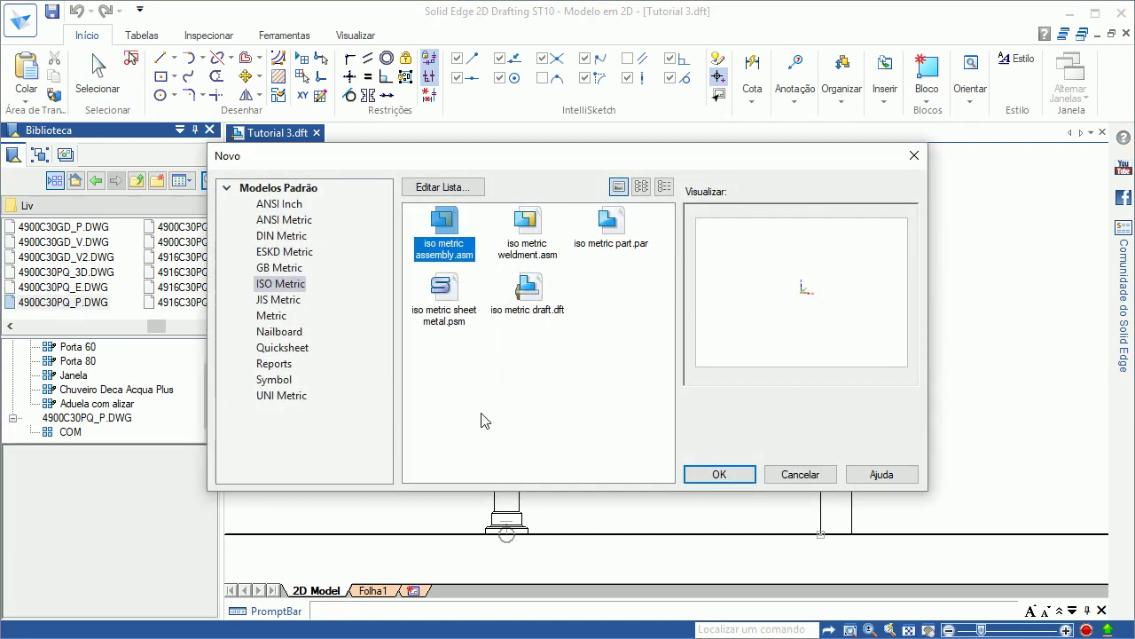
Step: Choose the iso metric draft.dft template and confirm with OK
left_click(529, 295)
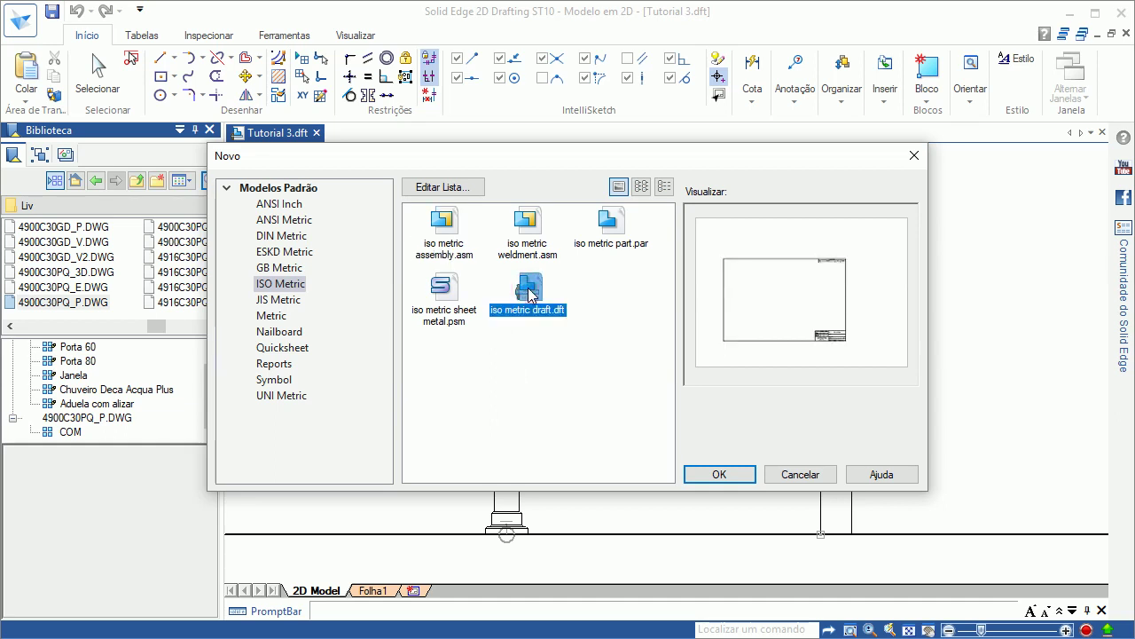
left_click(716, 473)
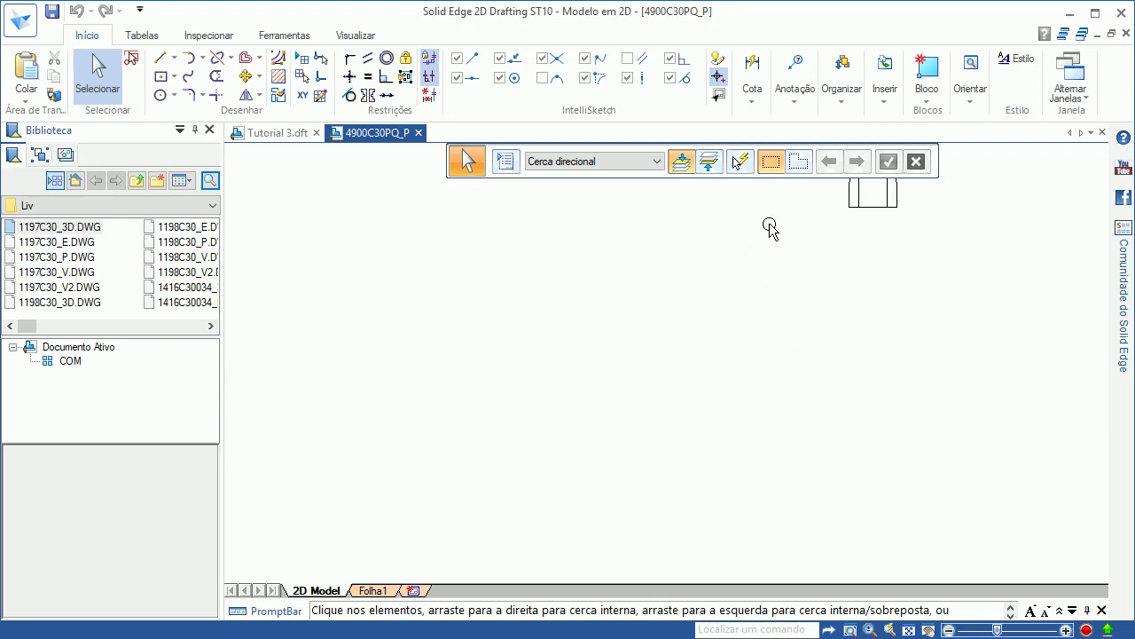
Step: Select the entire Liv part and rotate it 180° about its top-left corner
middle_click_drag(807, 220, 657, 379)
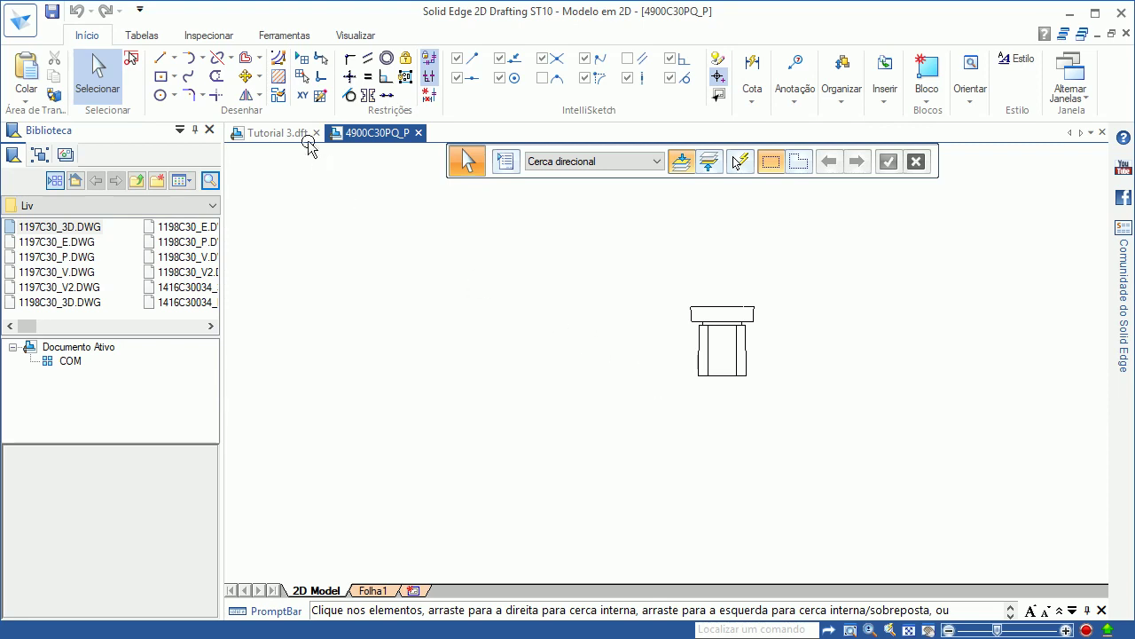
left_click(258, 77)
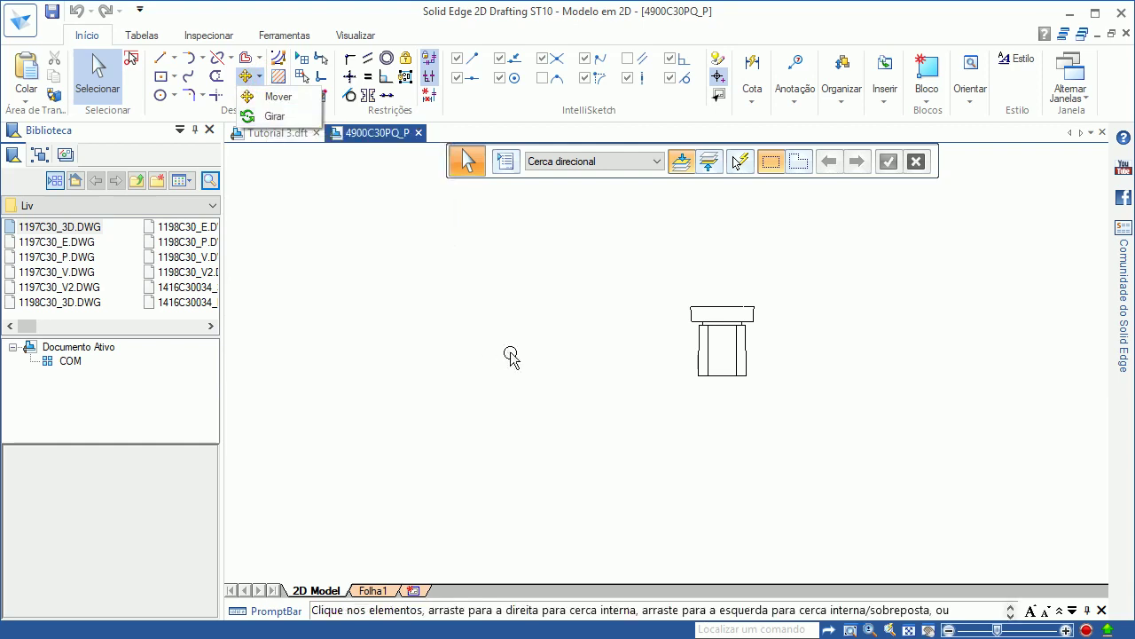
left_click(541, 344)
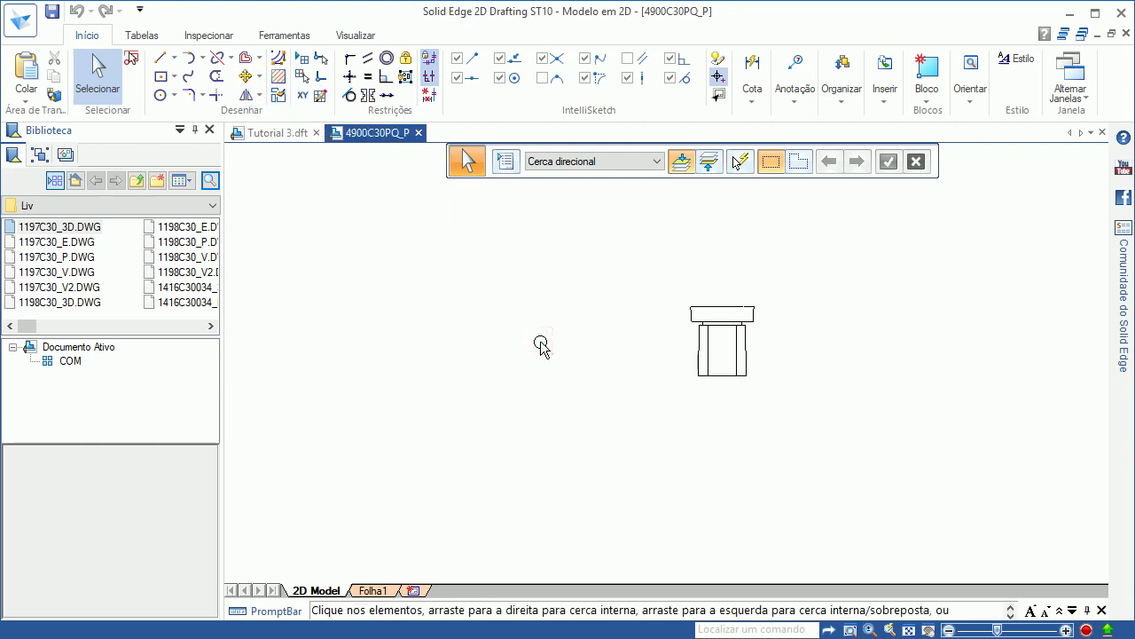
key("ctrl+a")
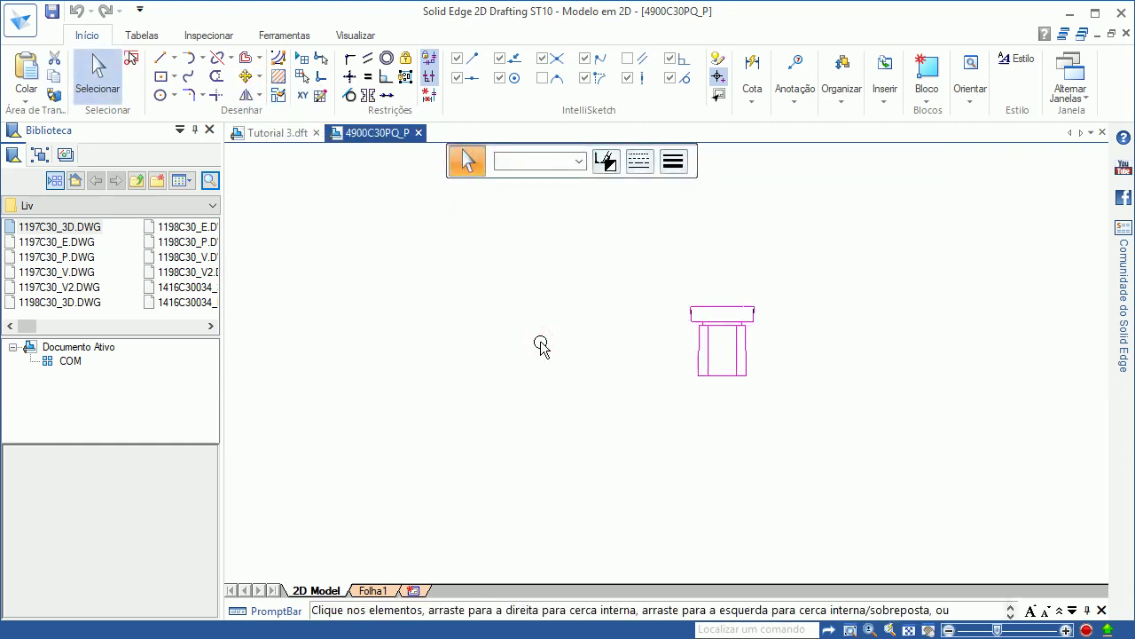
left_click(261, 80)
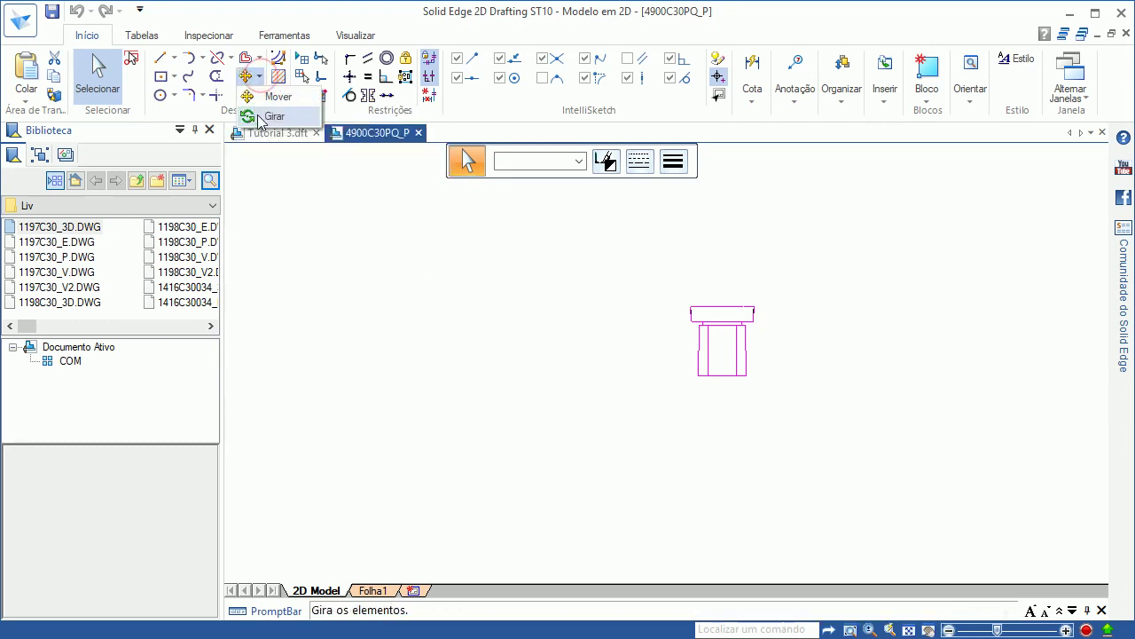
left_click(261, 119)
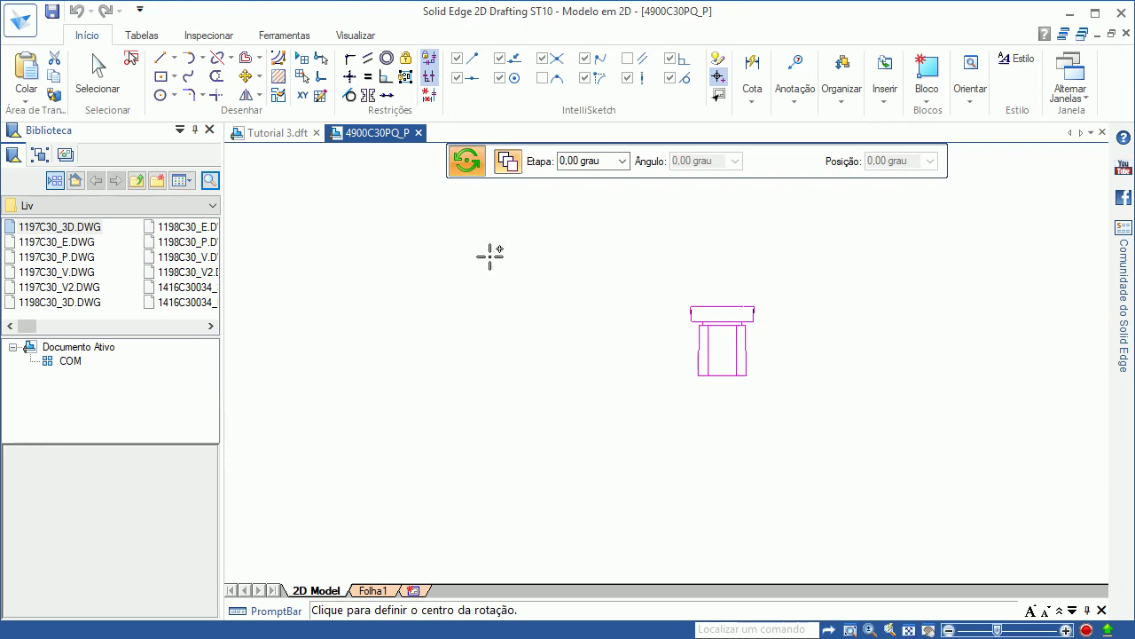
left_click(509, 163)
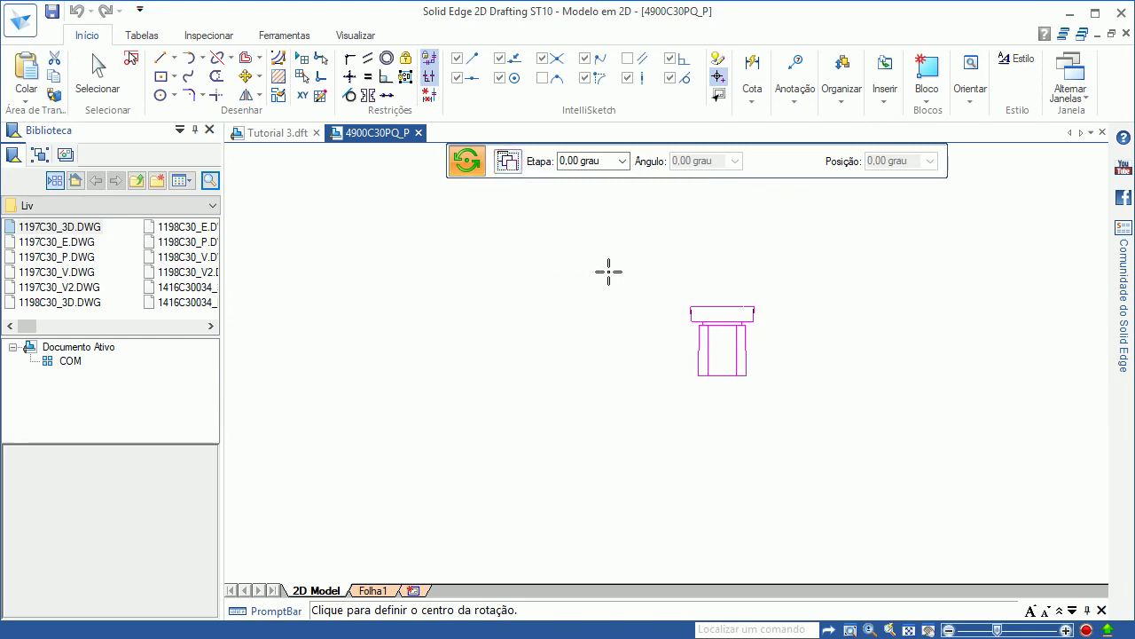
left_click(691, 307)
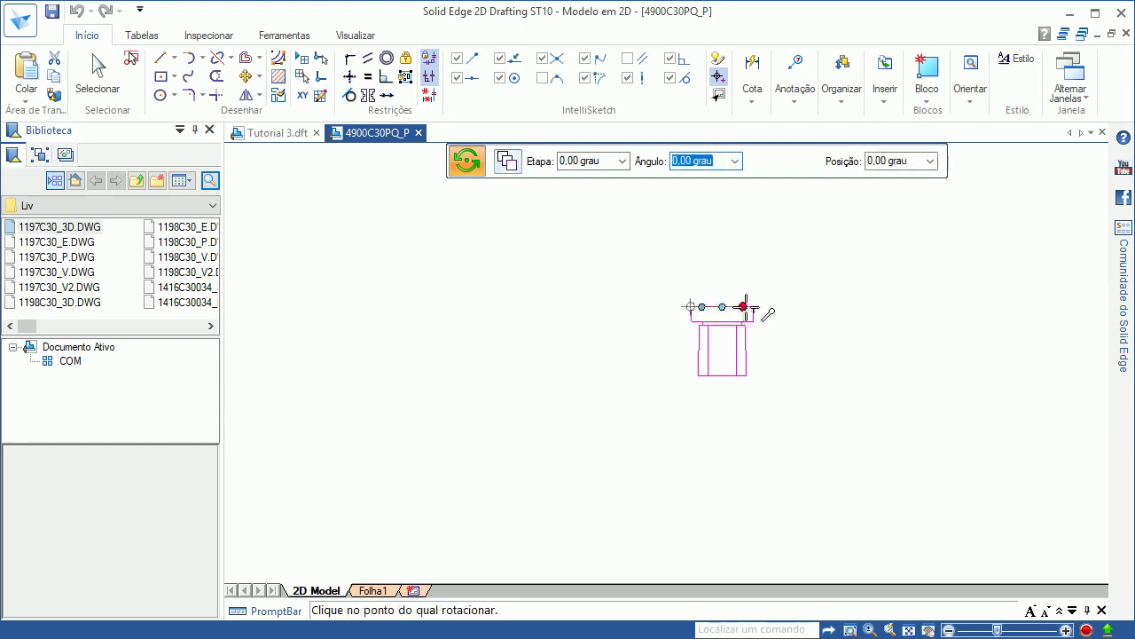
left_click(754, 307)
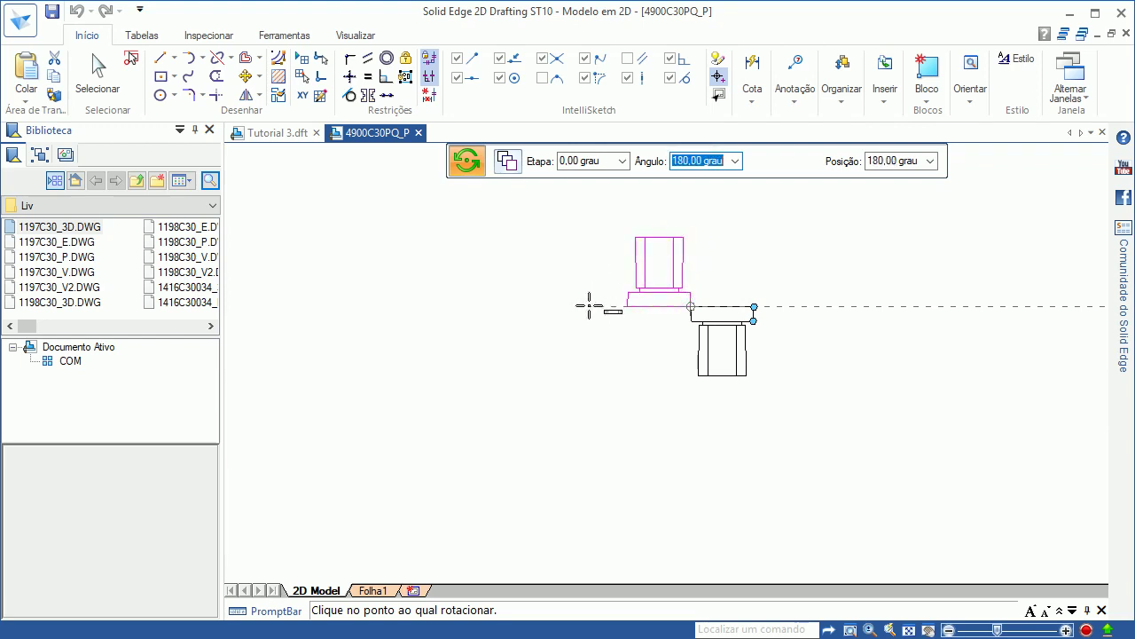
left_click(589, 306)
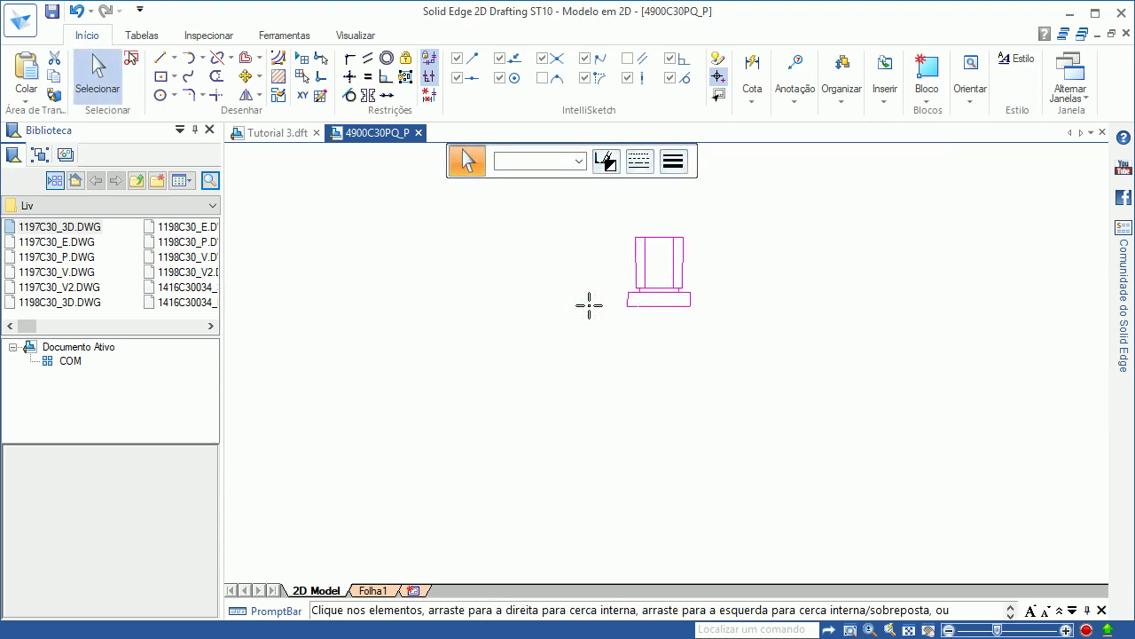
key("Escape")
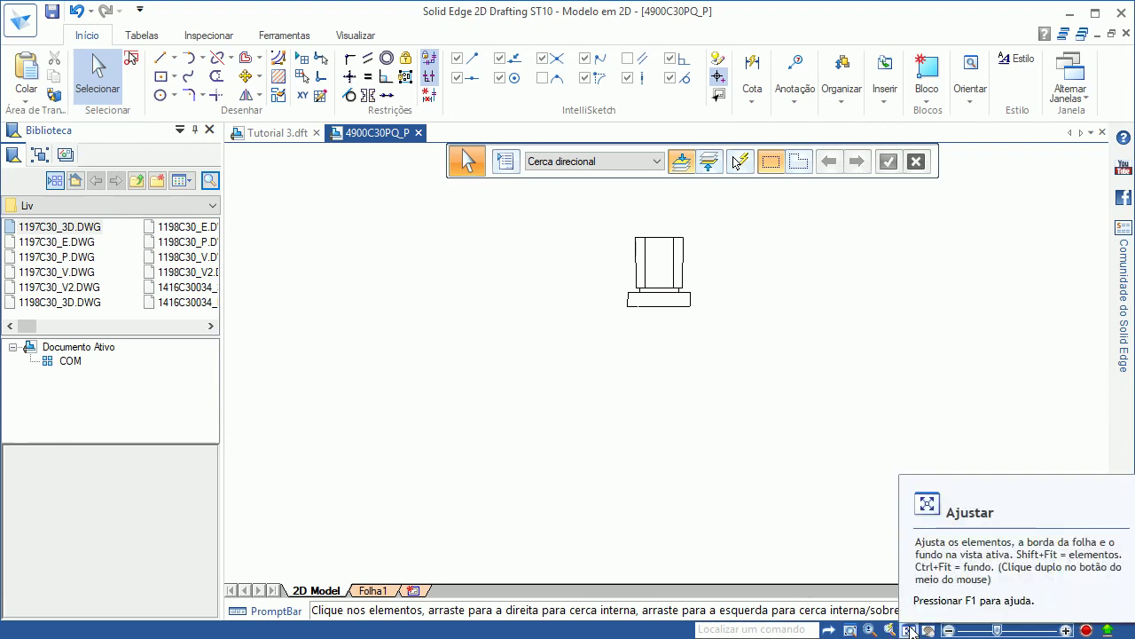
Step: Fence-select the whole fitting for a new block, origin at the plate's bottom-edge midpoint
left_click(910, 629)
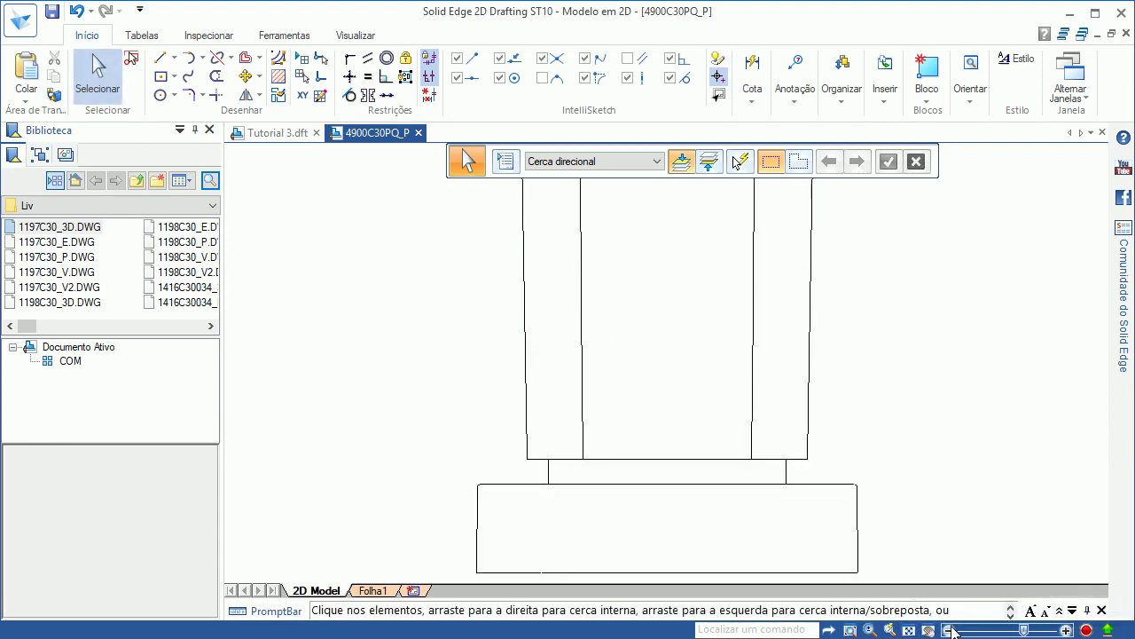
left_click(950, 630)
left_click(949, 630)
left_click(949, 630)
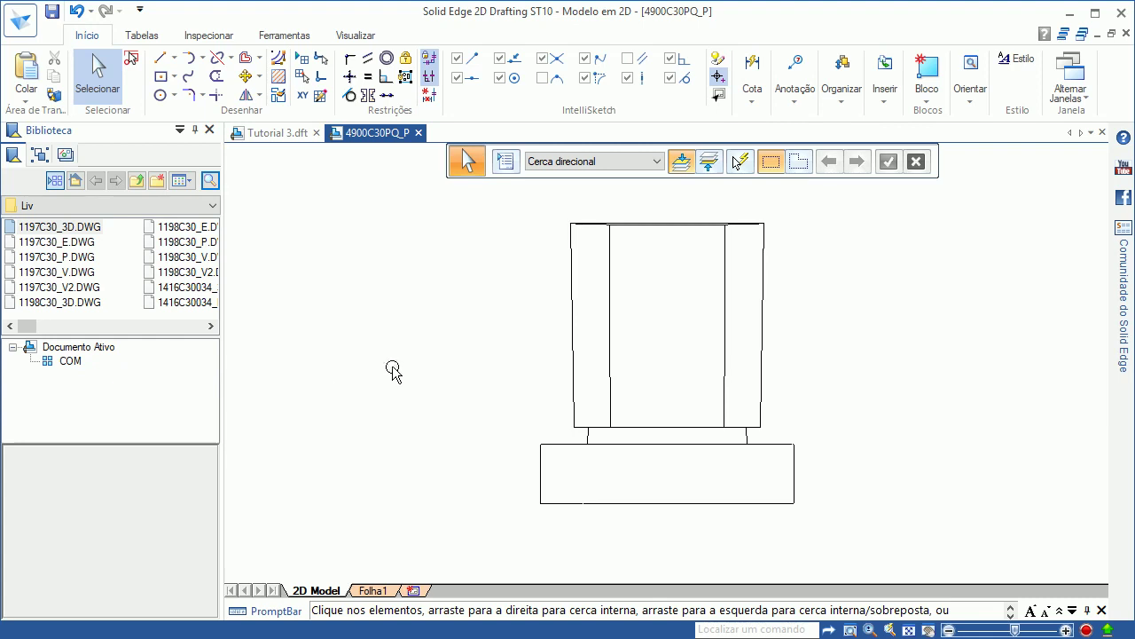
left_click(929, 75)
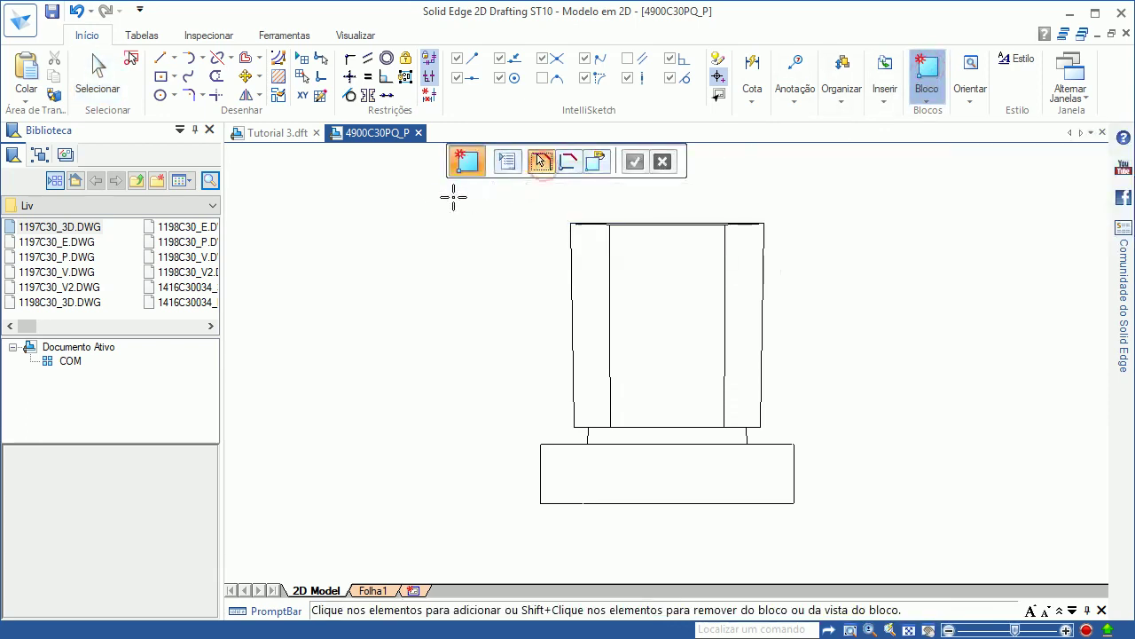
mouse_move(432, 198)
left_mouse_down()
mouse_move(733, 456)
mouse_move(880, 547)
left_mouse_up()
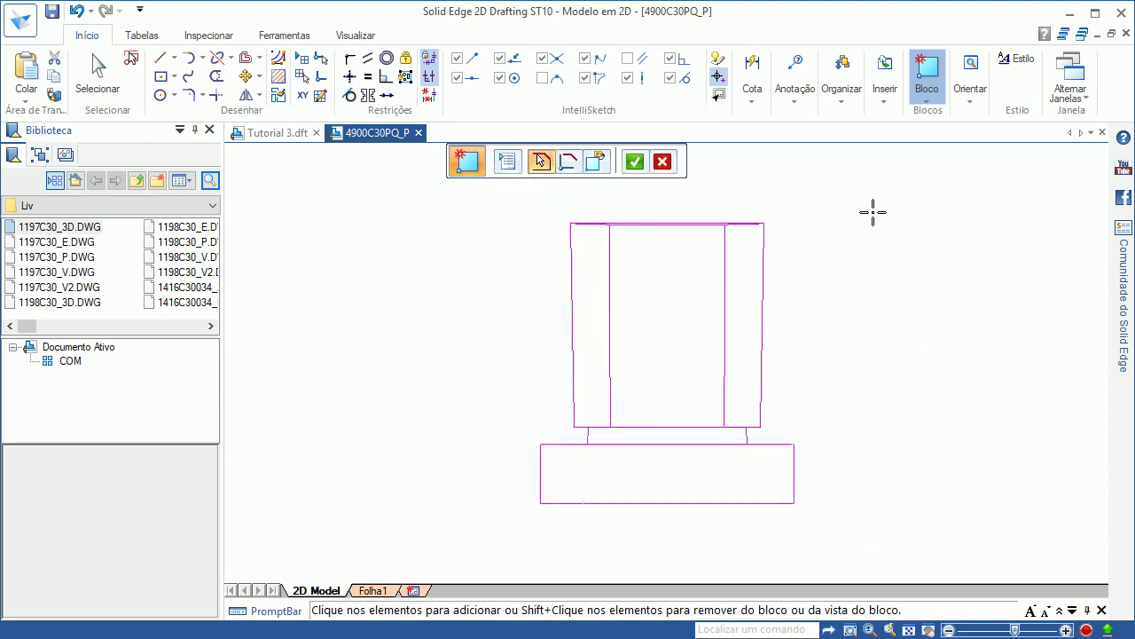
left_click(572, 164)
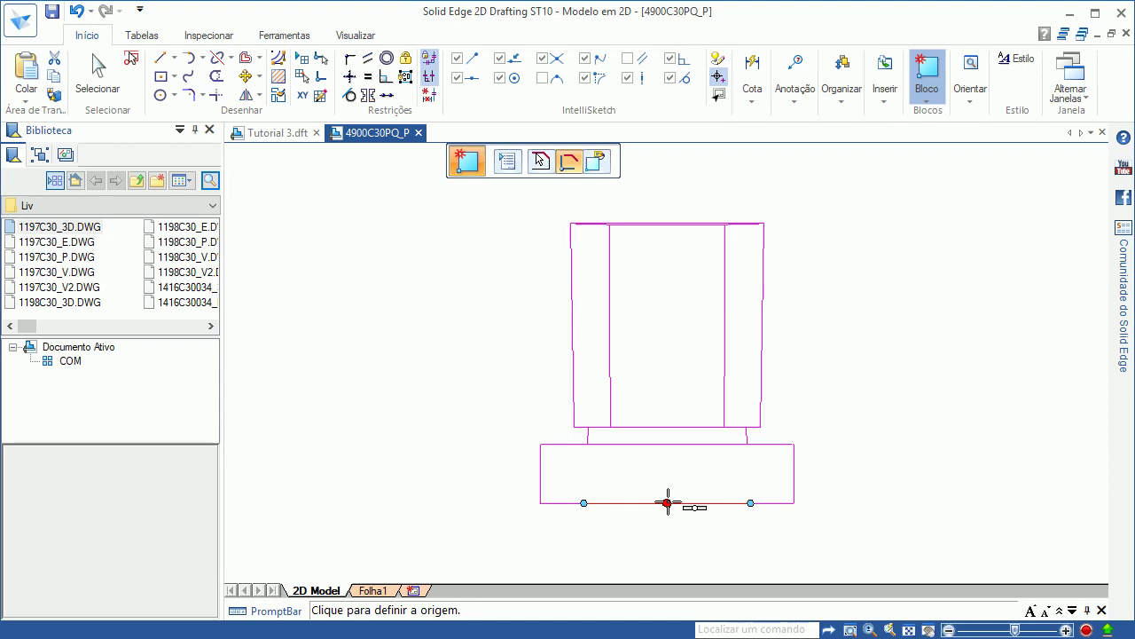
left_click(668, 503)
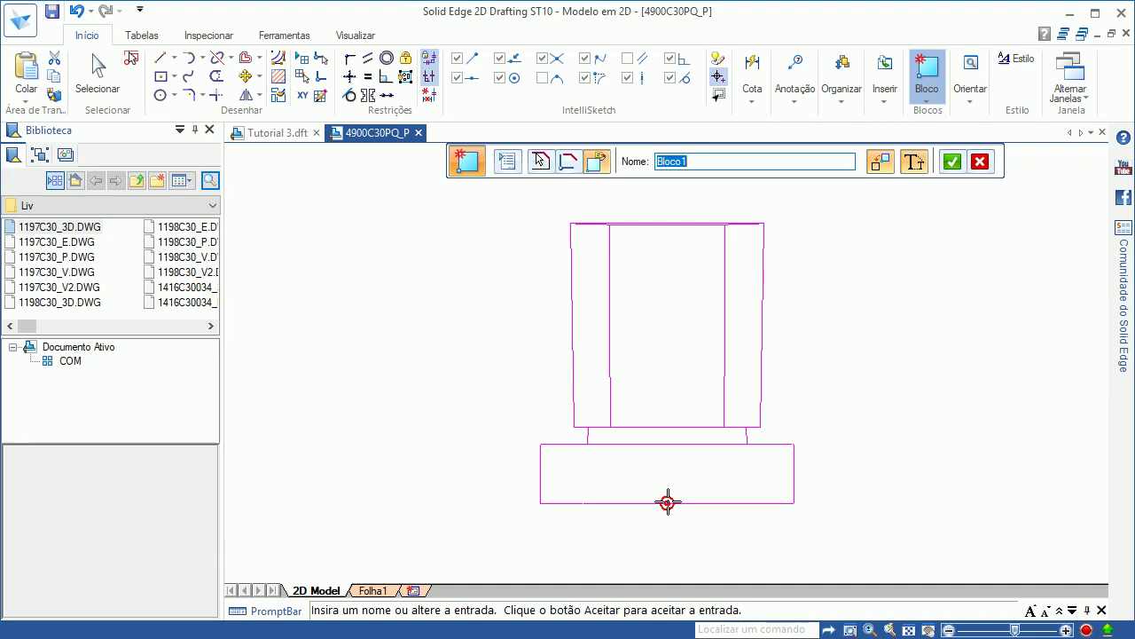
Step: Name the new block 'Acabamento Deca Liv.Pequeno' and end the Bloco command
type("Acabamento Deca Liv.Pequeno")
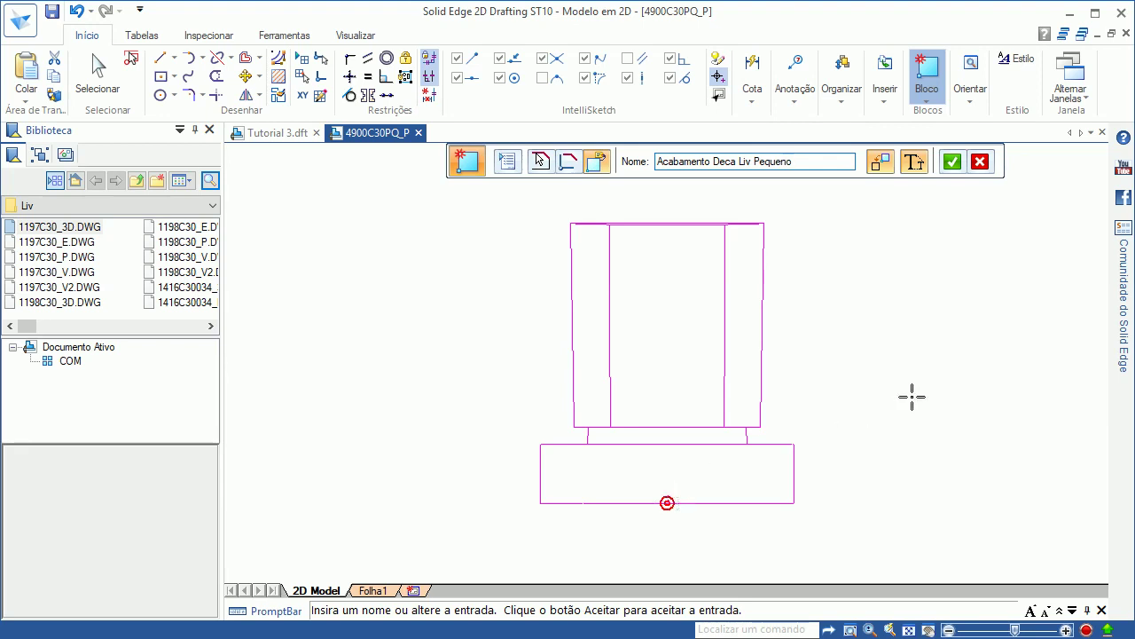
key("Return")
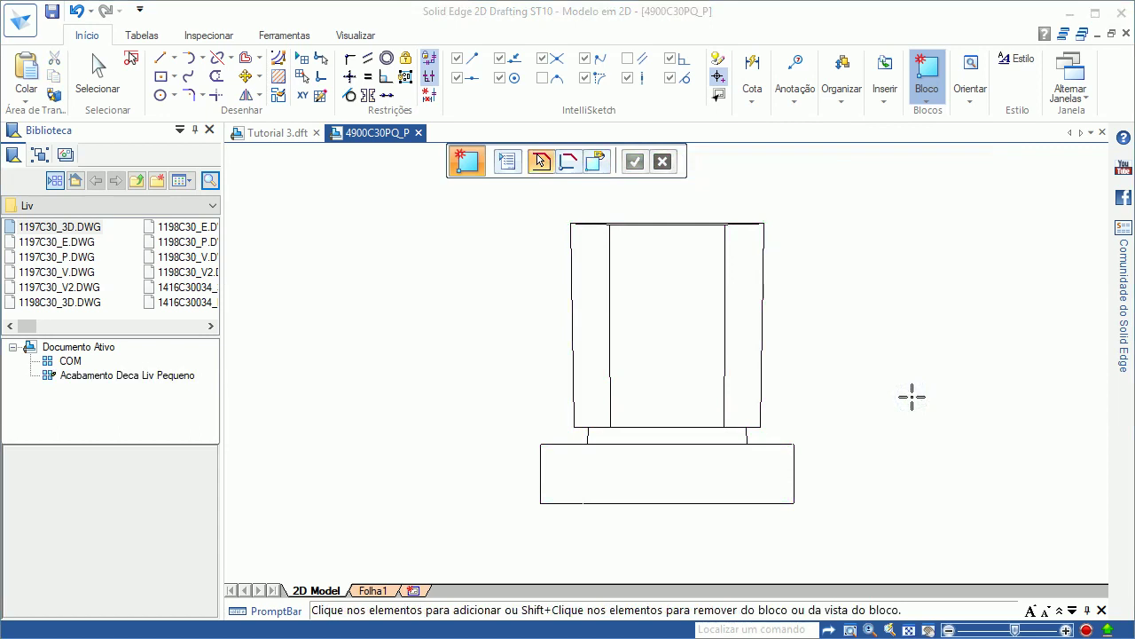
key("Escape")
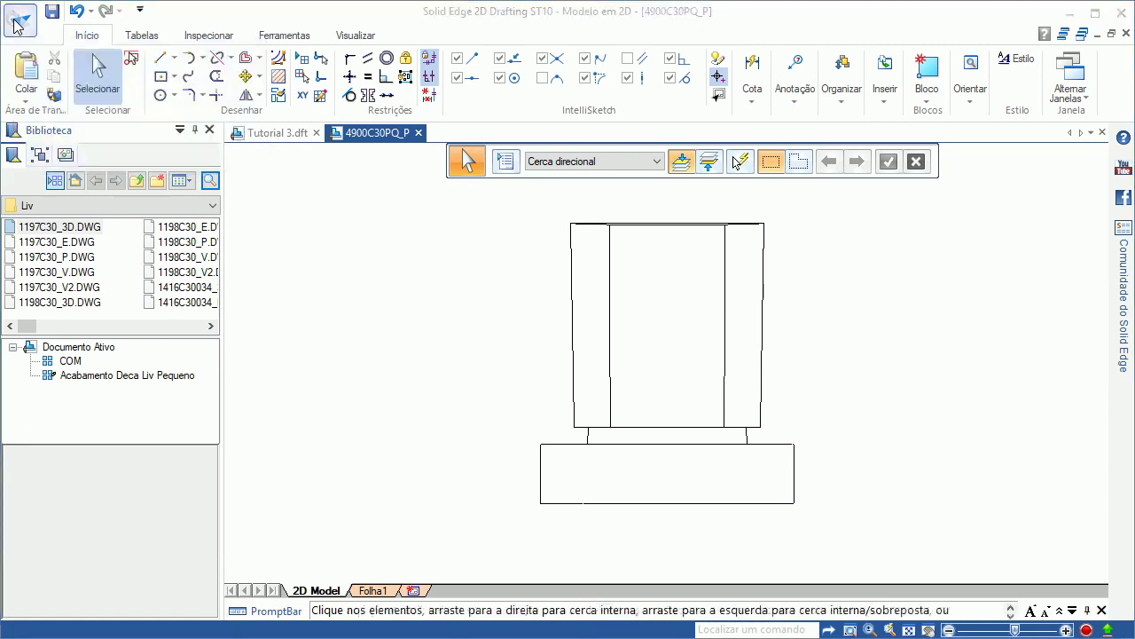
Step: Save the drawing with Salvar como under the name Acabamento, keeping the .dft extension
left_click(16, 26)
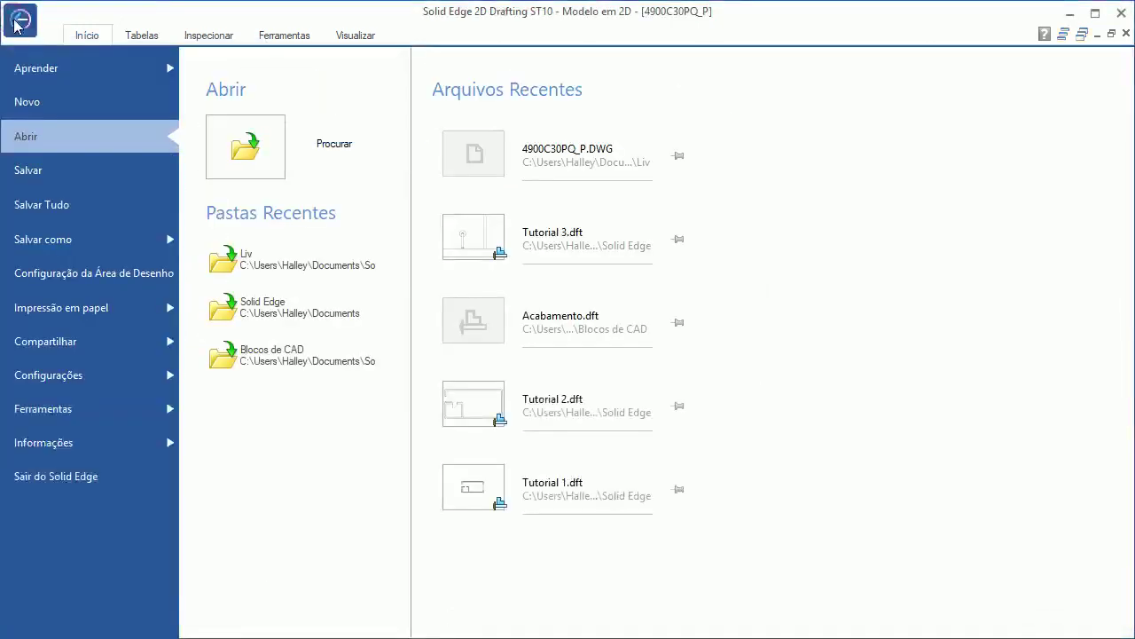
left_click(55, 242)
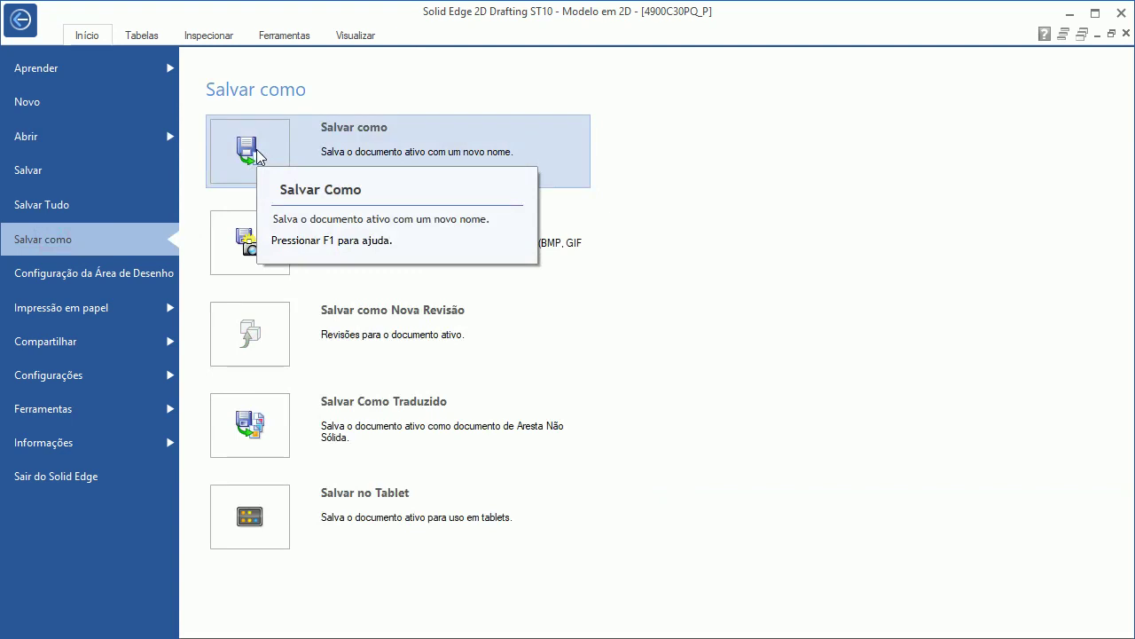
left_click(253, 151)
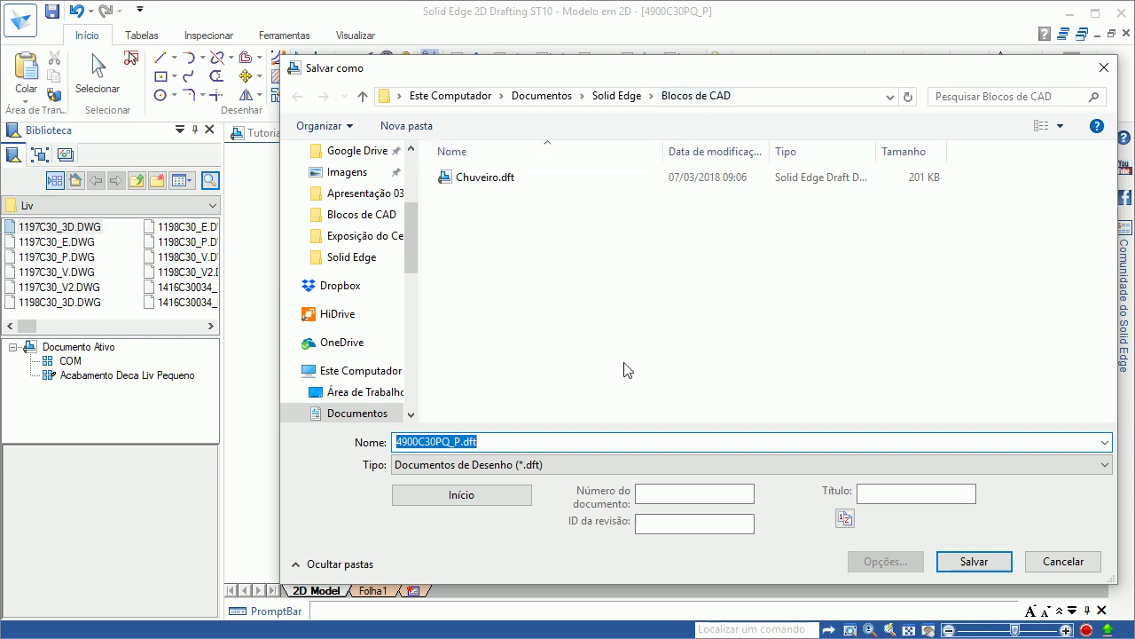
key("shift+Left")
key("shift+Left")
key("shift+Left")
key("shift+Left")
type("Acabamento")
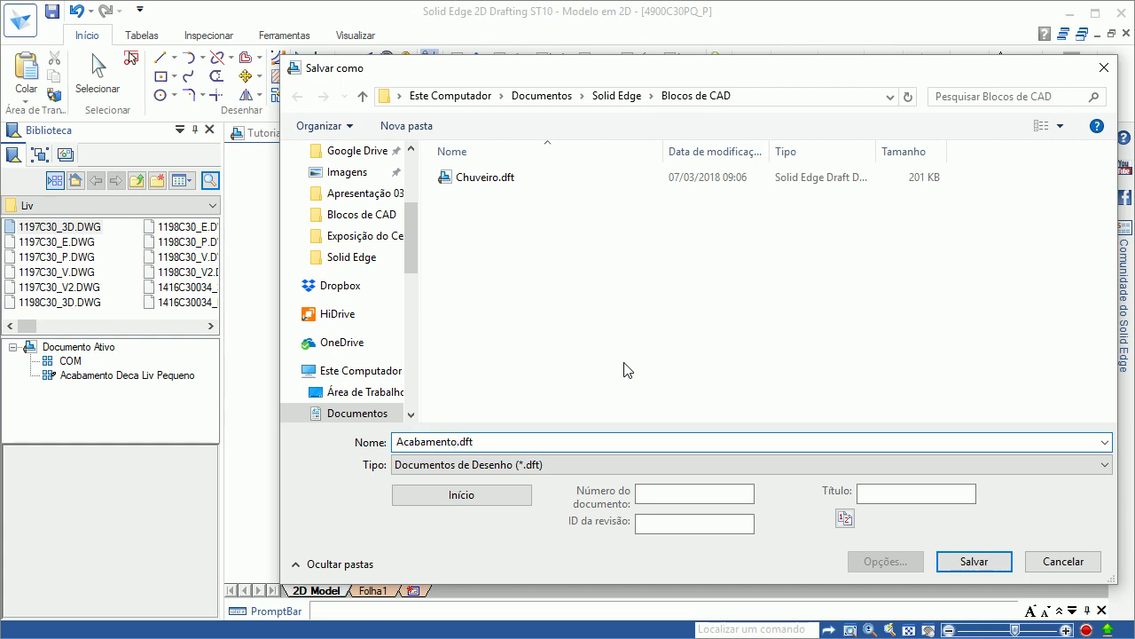
left_click(973, 562)
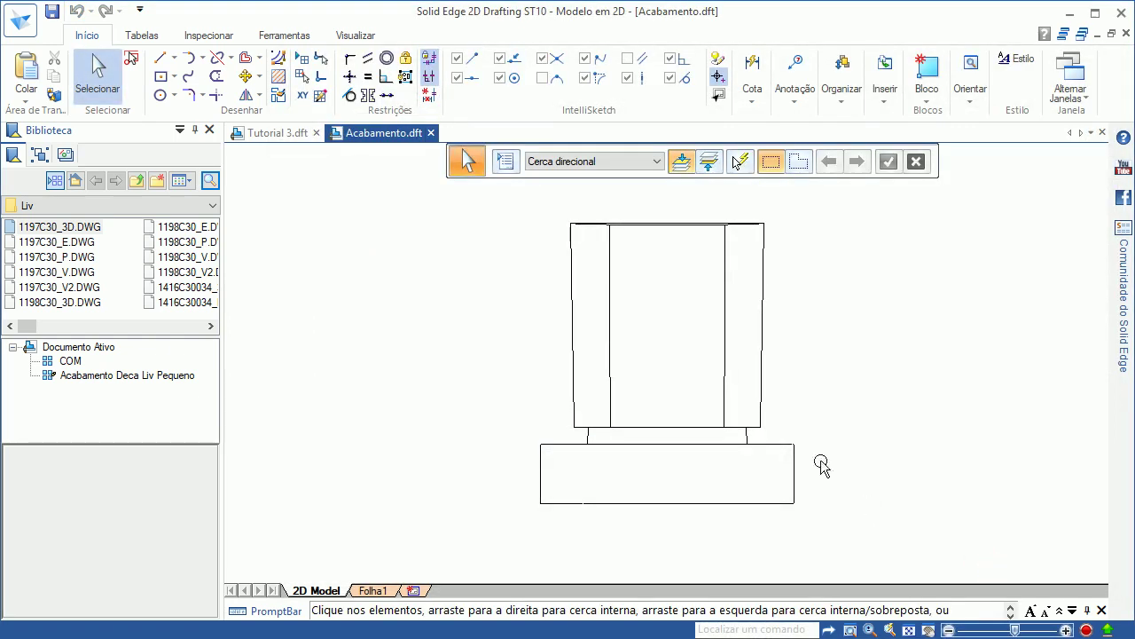
Step: Close Acabamento.dft and browse the library home to the Blocos de CAD folder
left_click(431, 133)
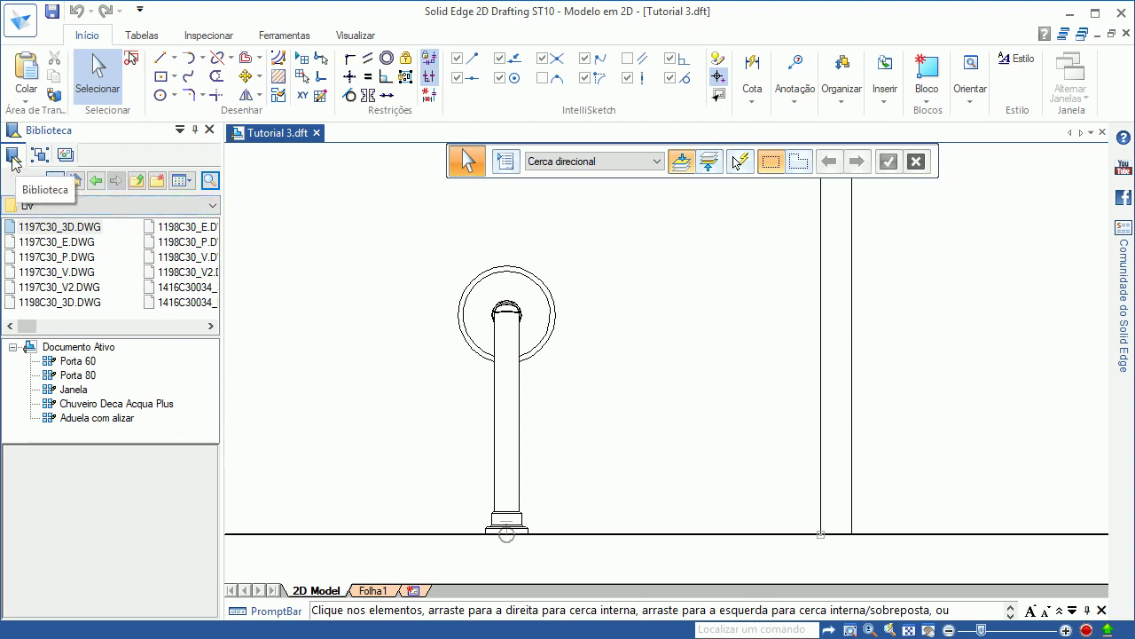
left_click(75, 182)
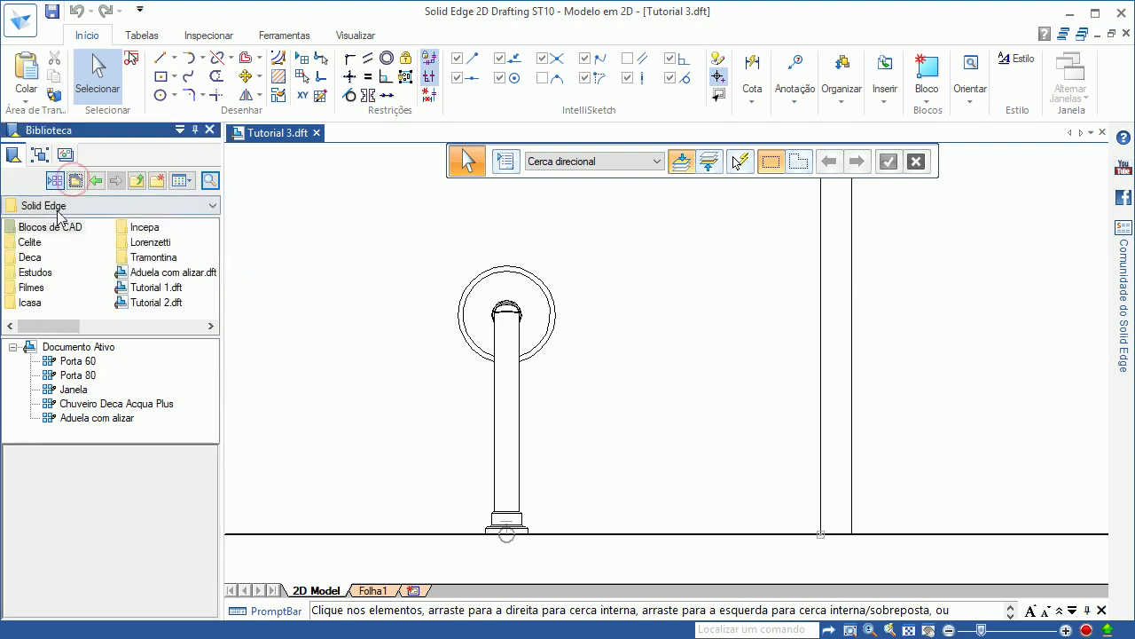
left_click(14, 229)
double_click(15, 231)
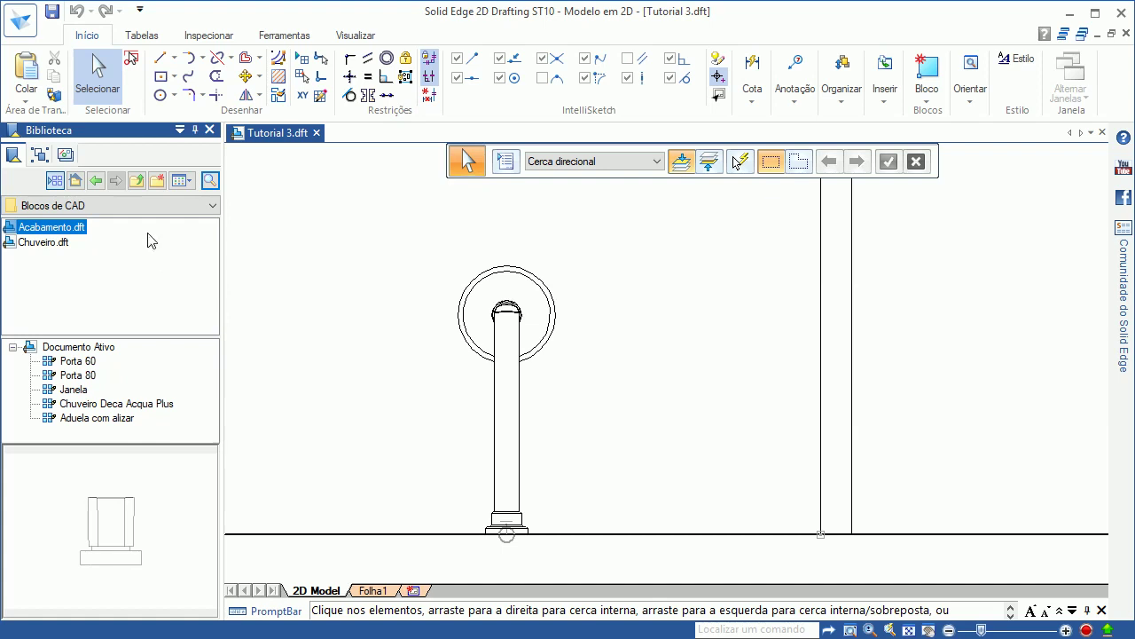
Step: Create a layer called Banheiro in Tutorial 3's layer list
left_click(64, 157)
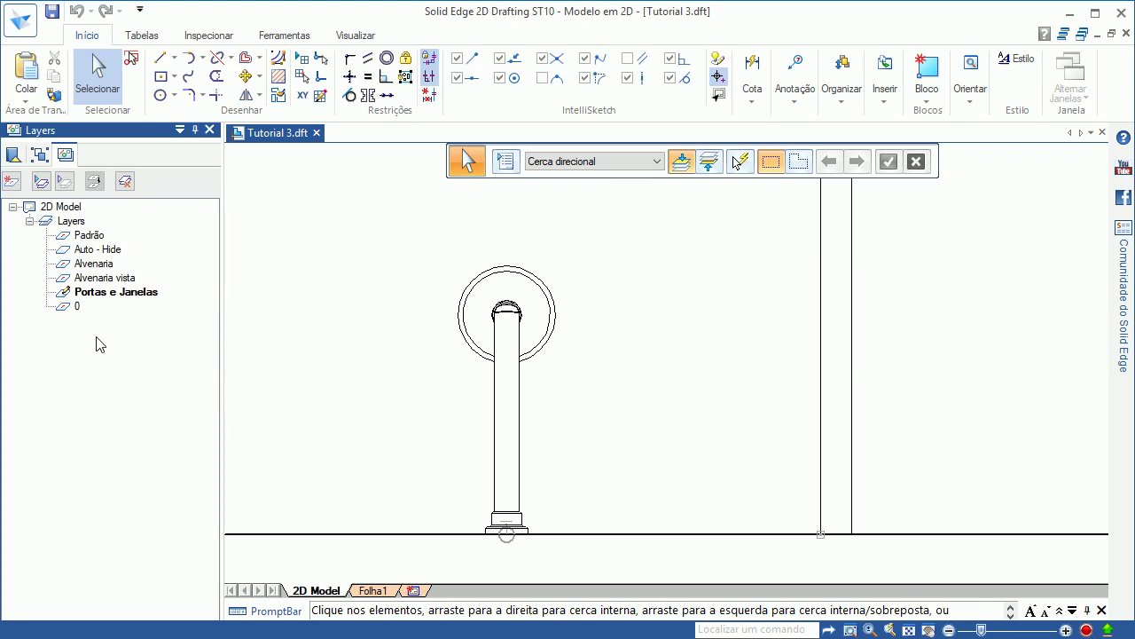
left_click(12, 185)
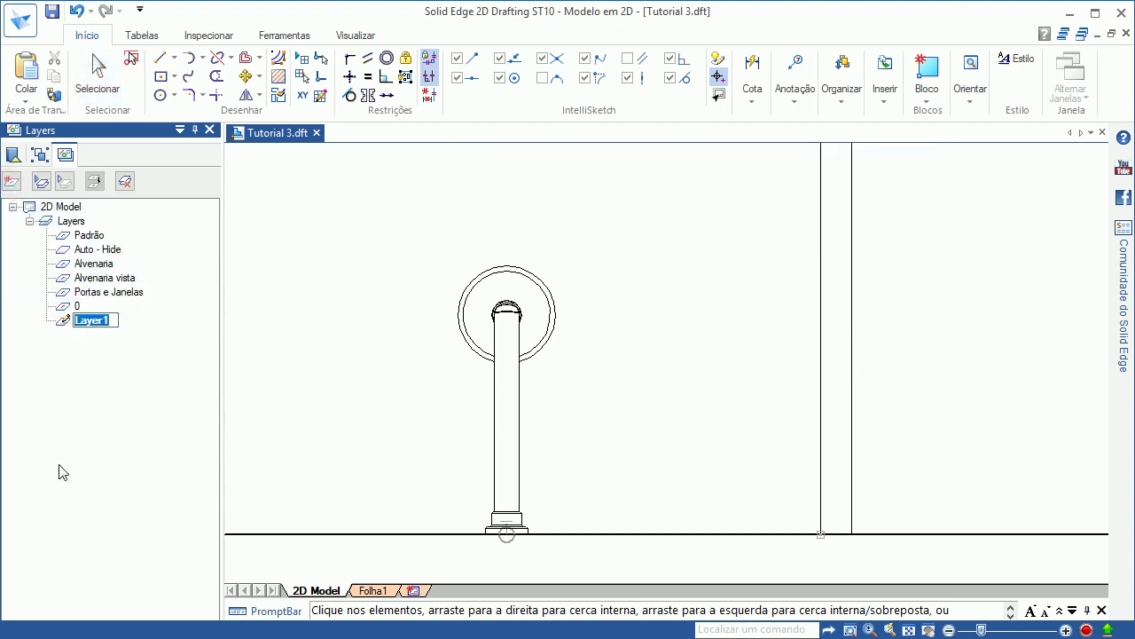
type("Banhe")
type("iro")
key("Return")
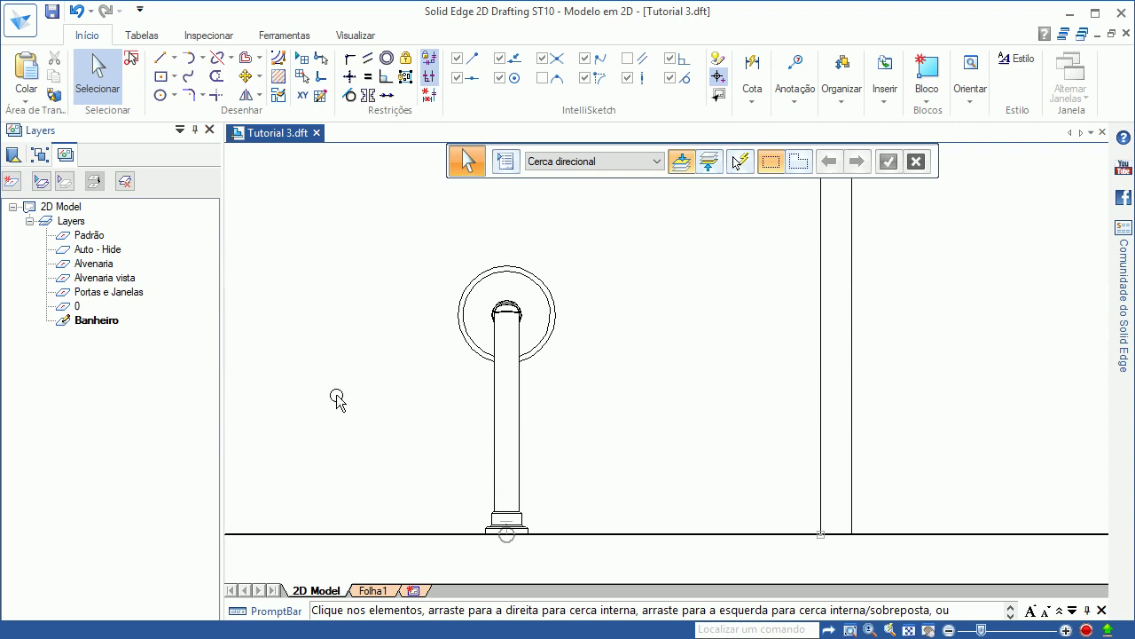
Step: Put the shower block and both vertical wall lines on layer Banheiro
left_click(466, 339)
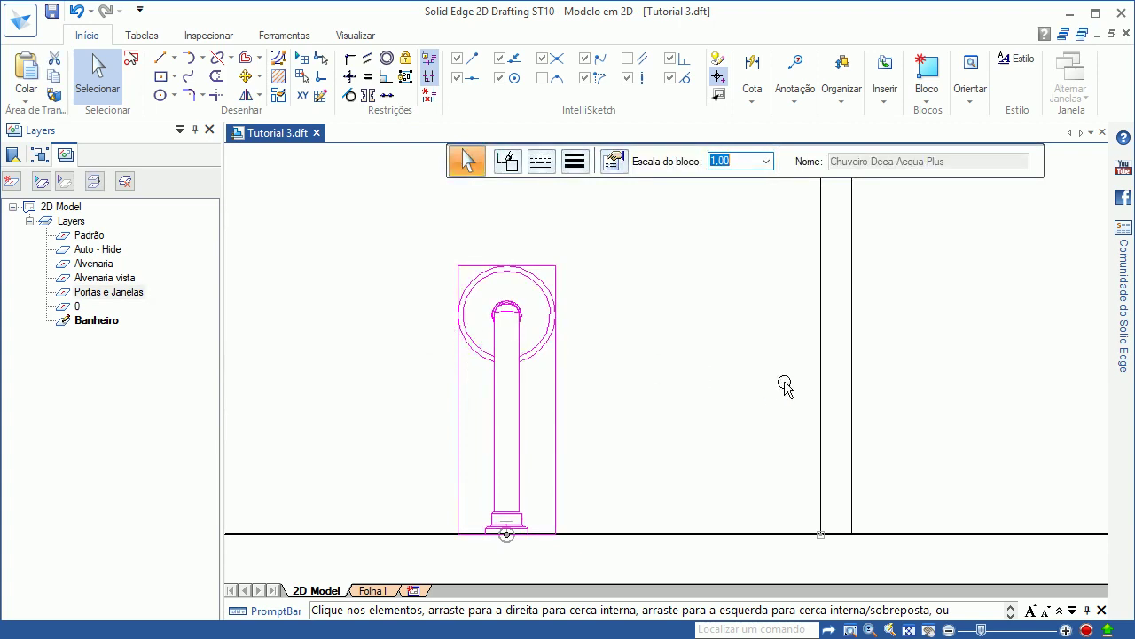
left_click(820, 377)
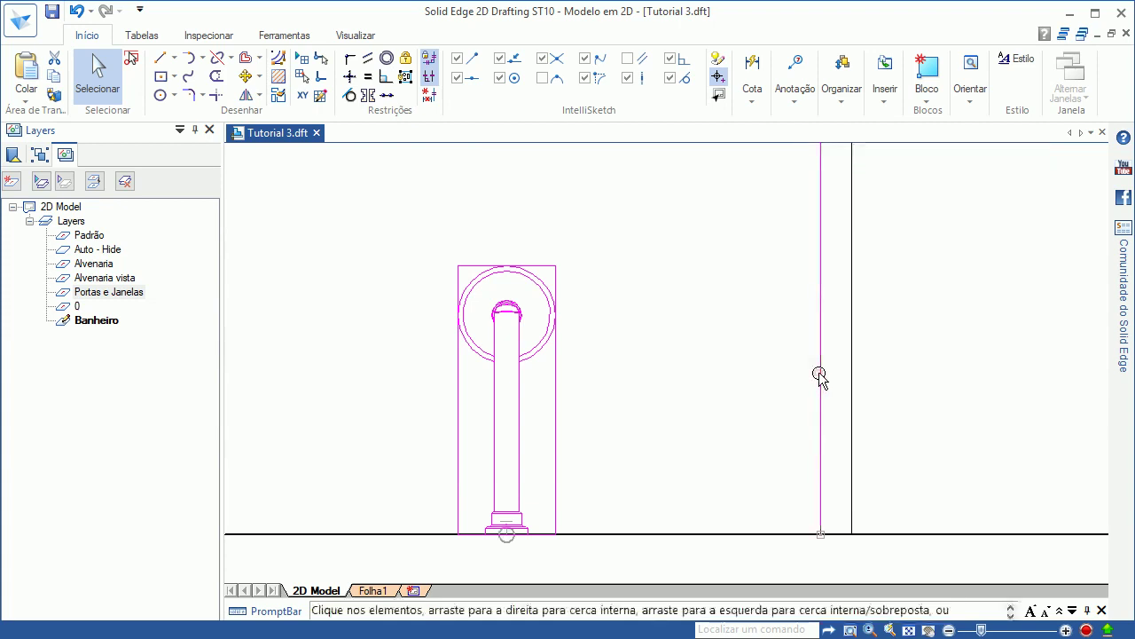
left_click(849, 371, "ctrl")
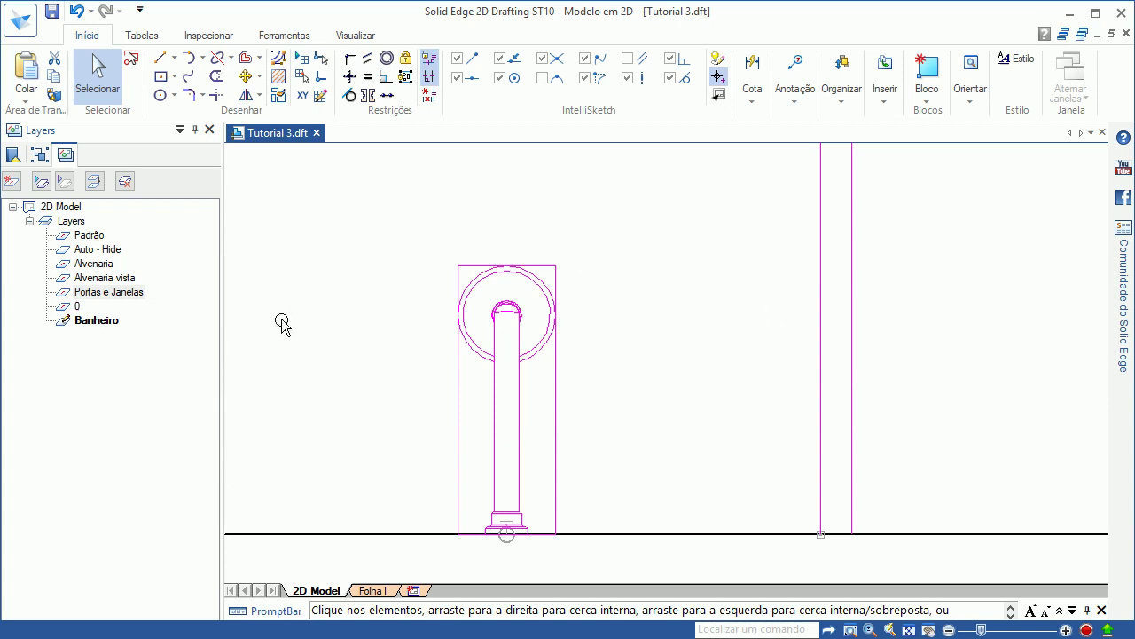
left_click(96, 182)
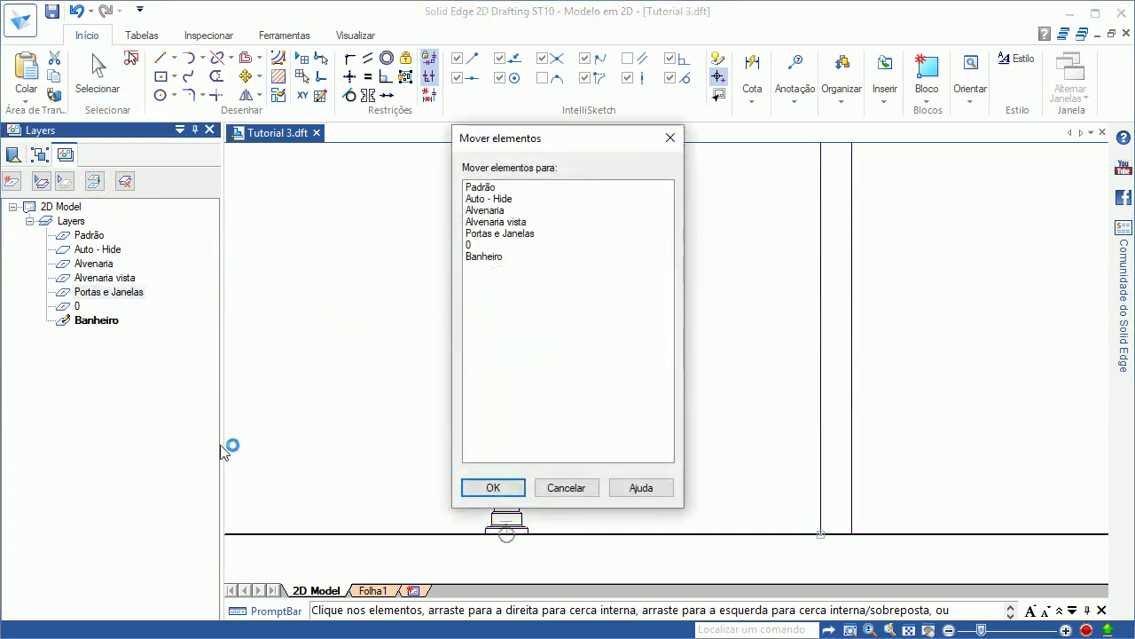
left_click(477, 259)
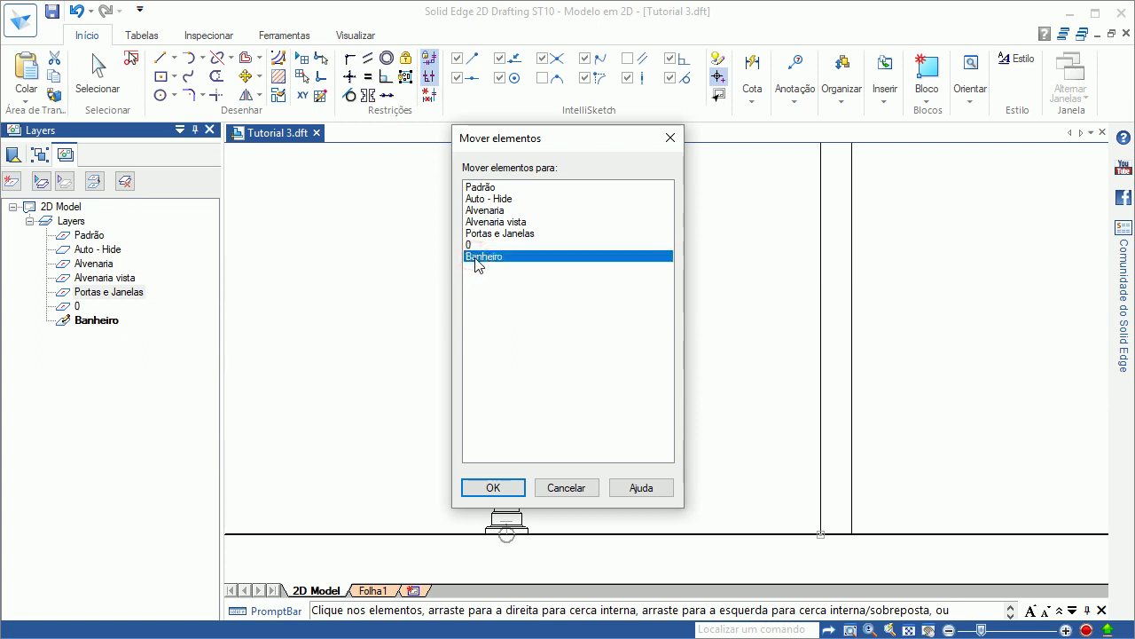
left_click(491, 488)
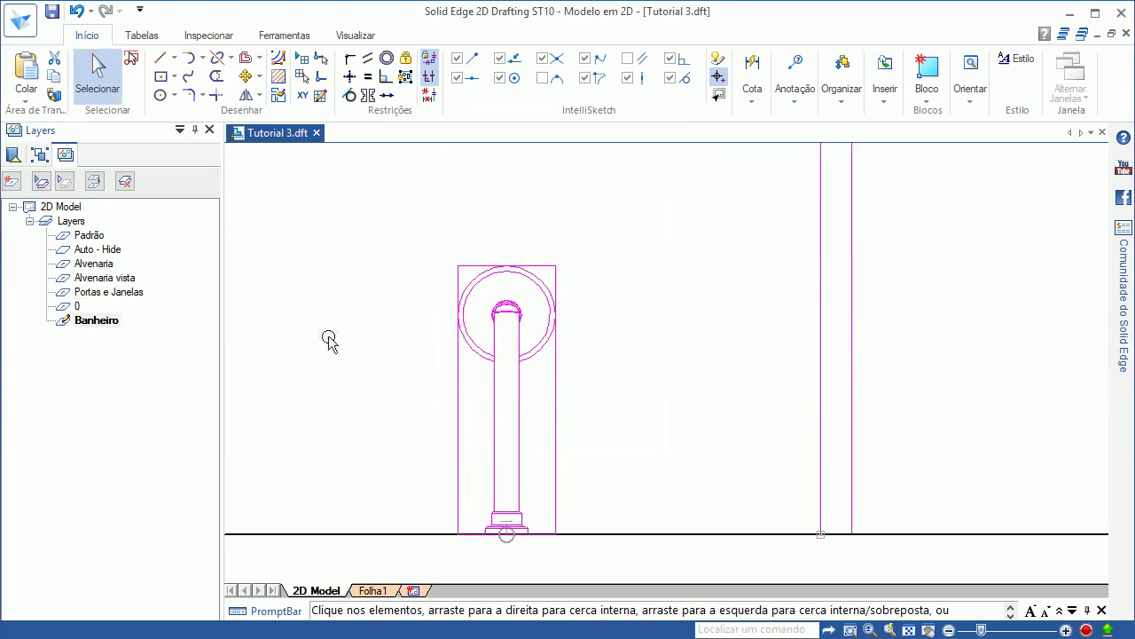
Step: Draw a vertical line from the shower base up past the shower head along its centre
left_click(14, 157)
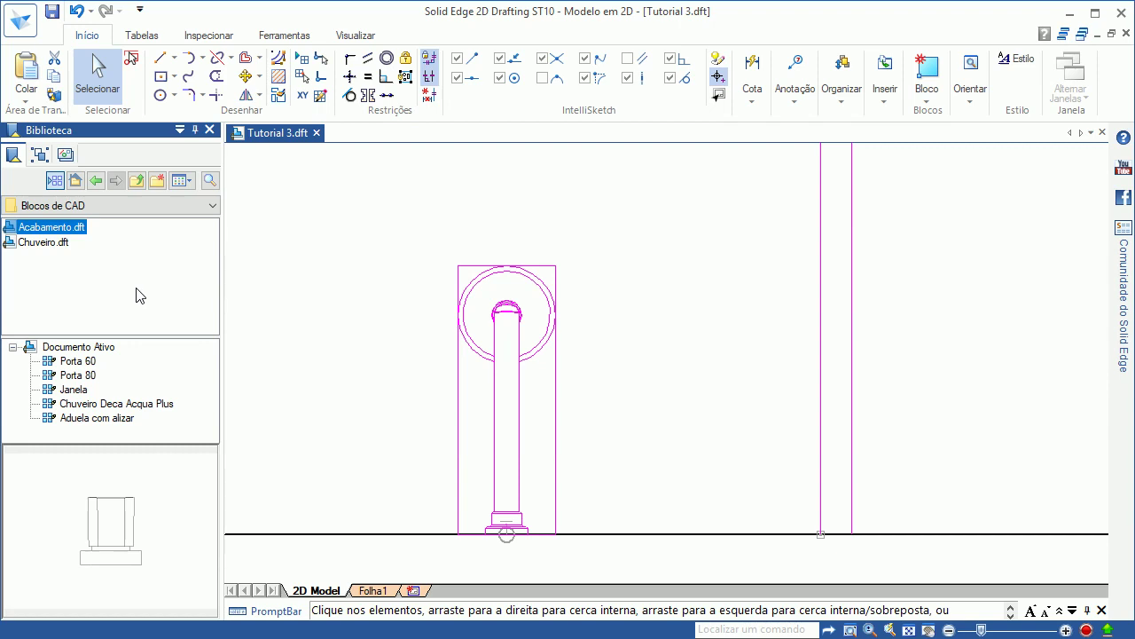
mouse_move(161, 57)
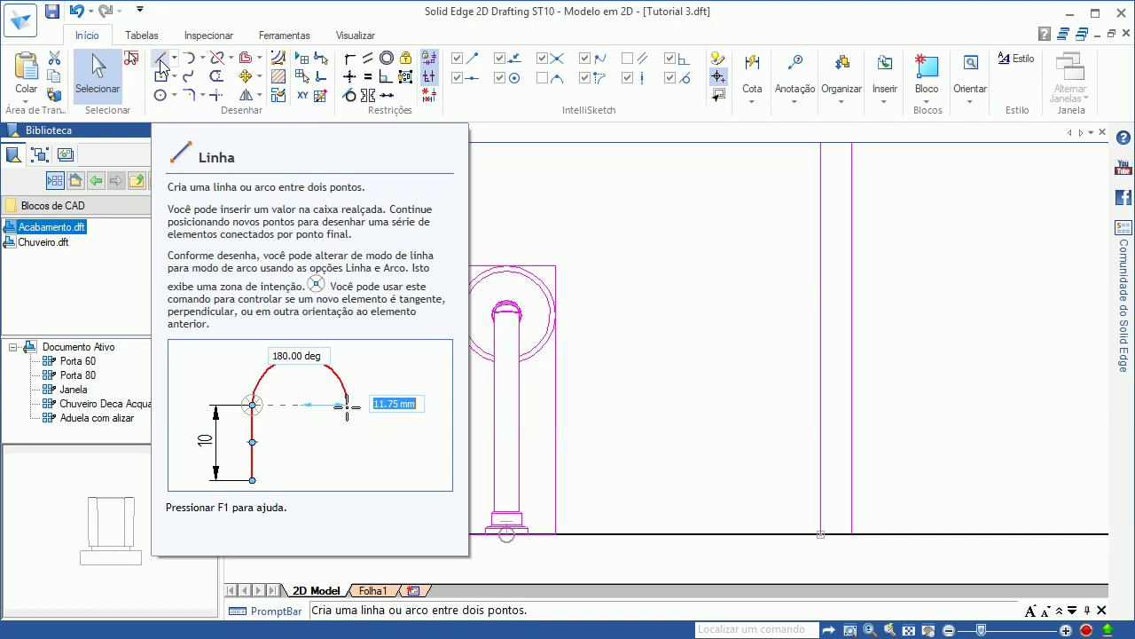
left_click(162, 59)
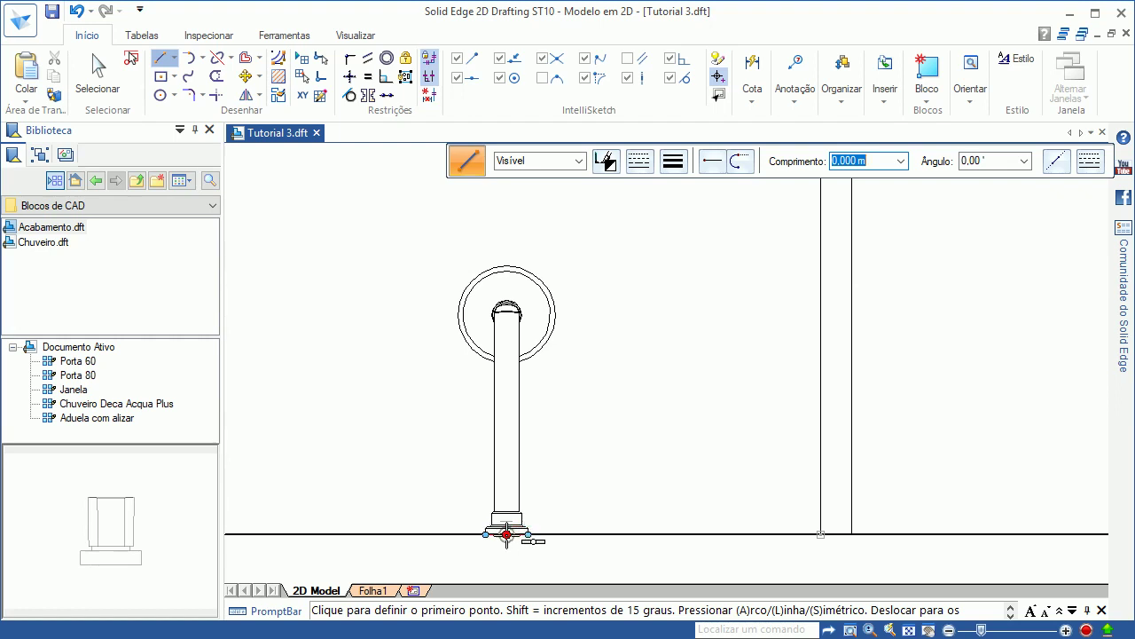
left_click(507, 534)
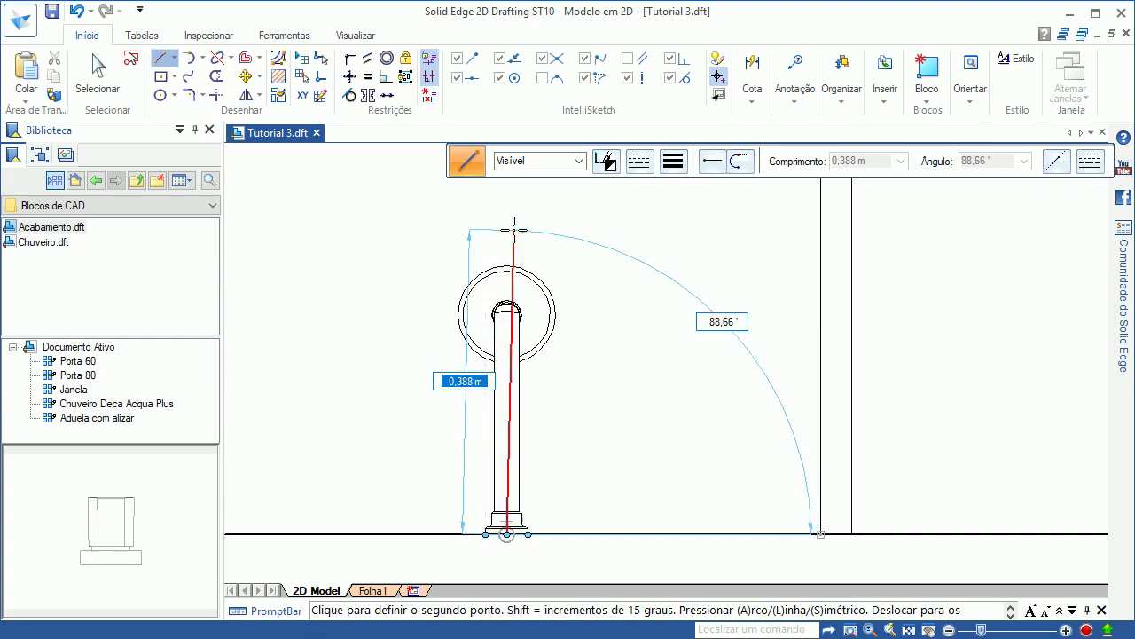
left_click(509, 231)
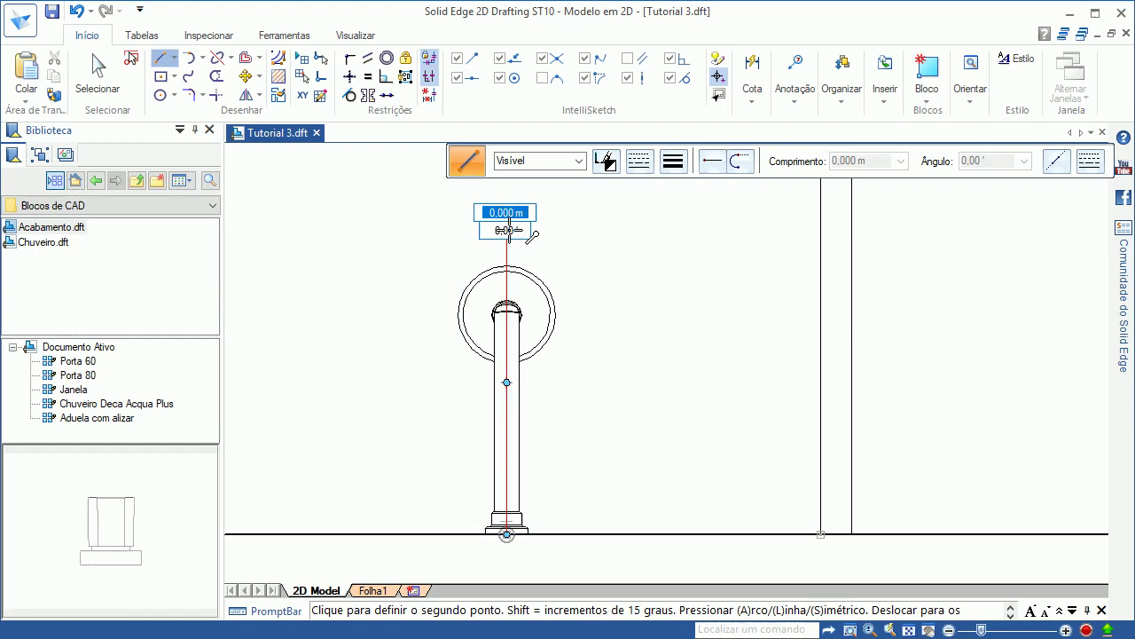
key("Escape")
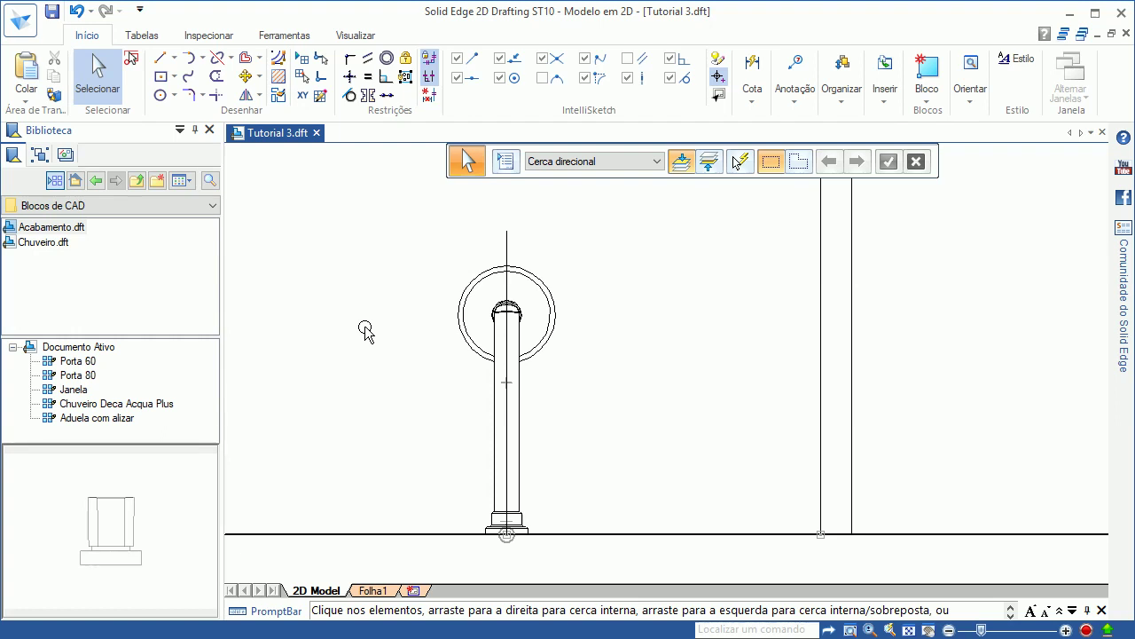
Step: Shift the vertical line 0,1 m left with Move, using a 0,10 step distance
left_click(243, 82)
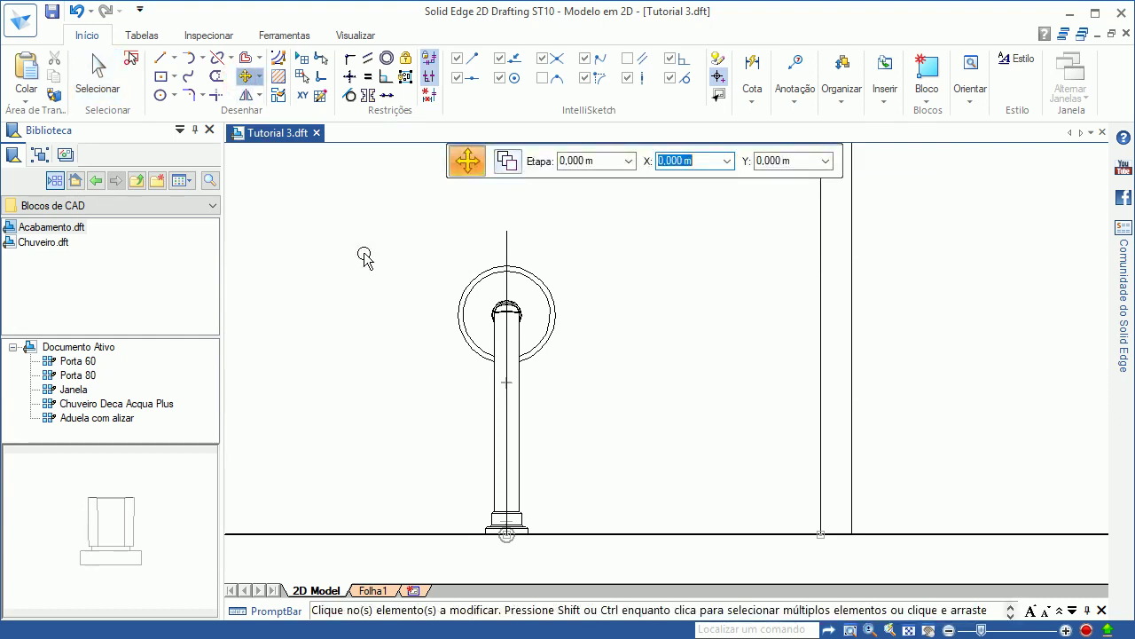
left_click(586, 160)
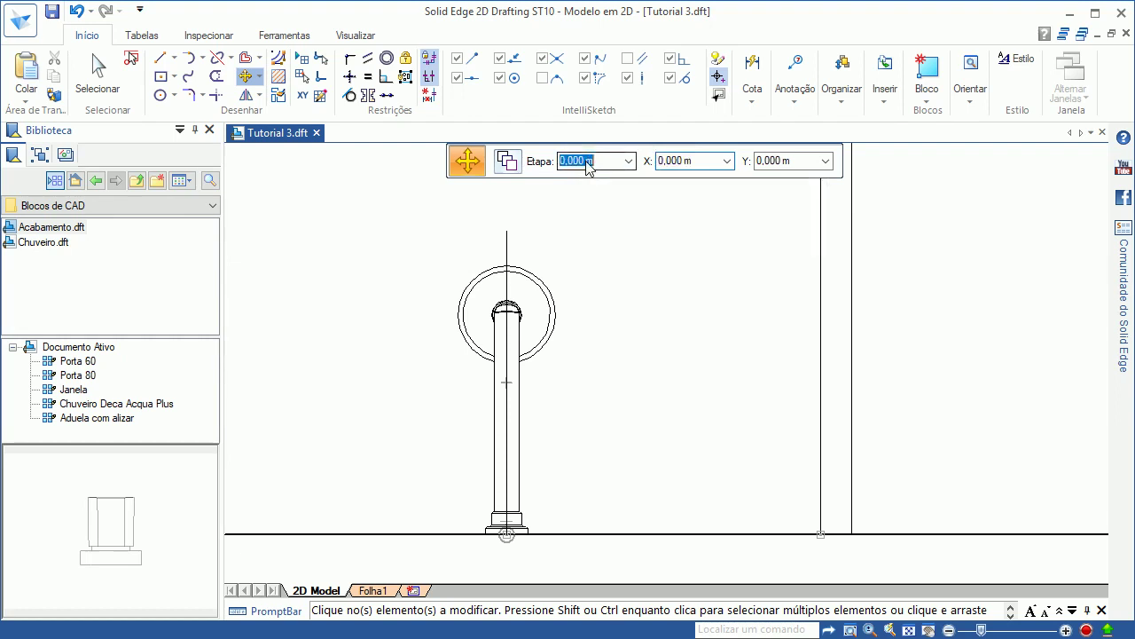
type("0,10")
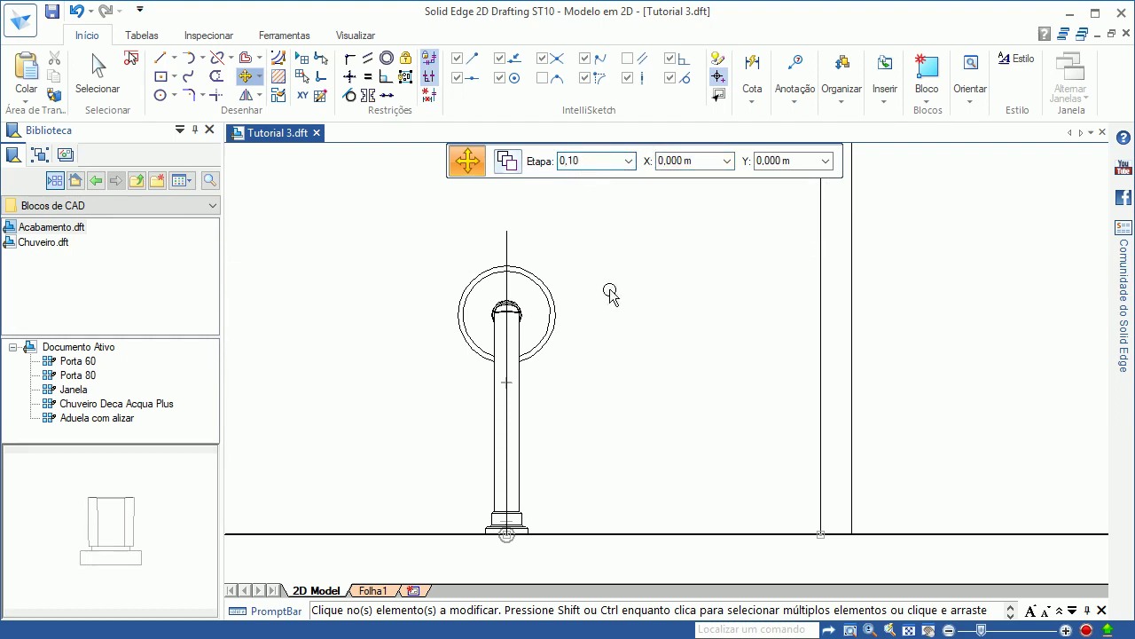
key("Tab")
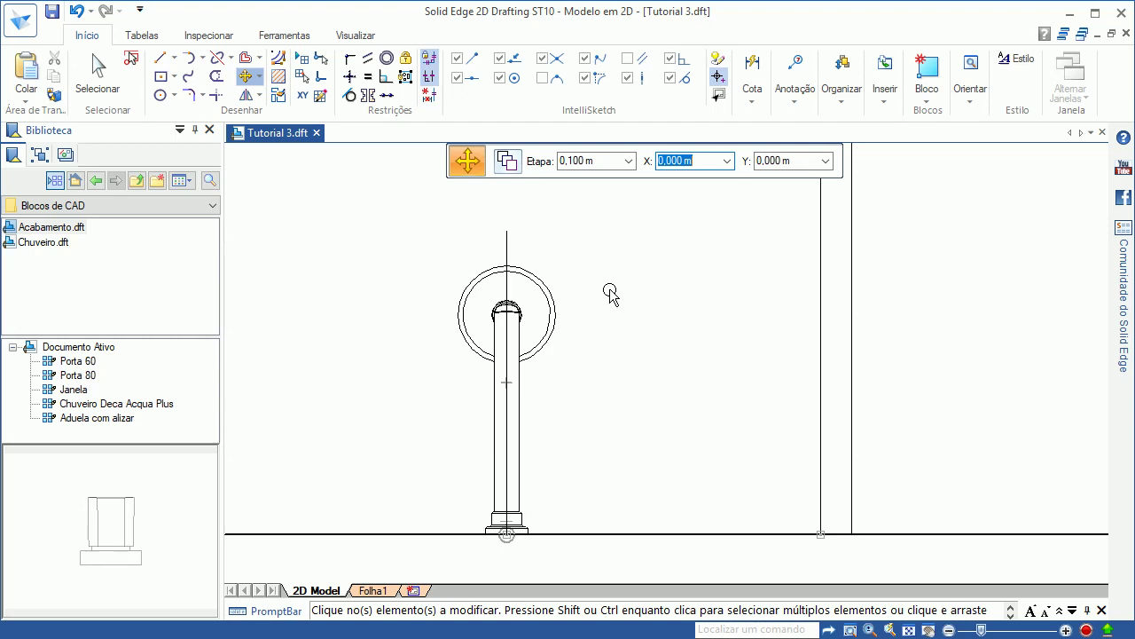
key("Tab")
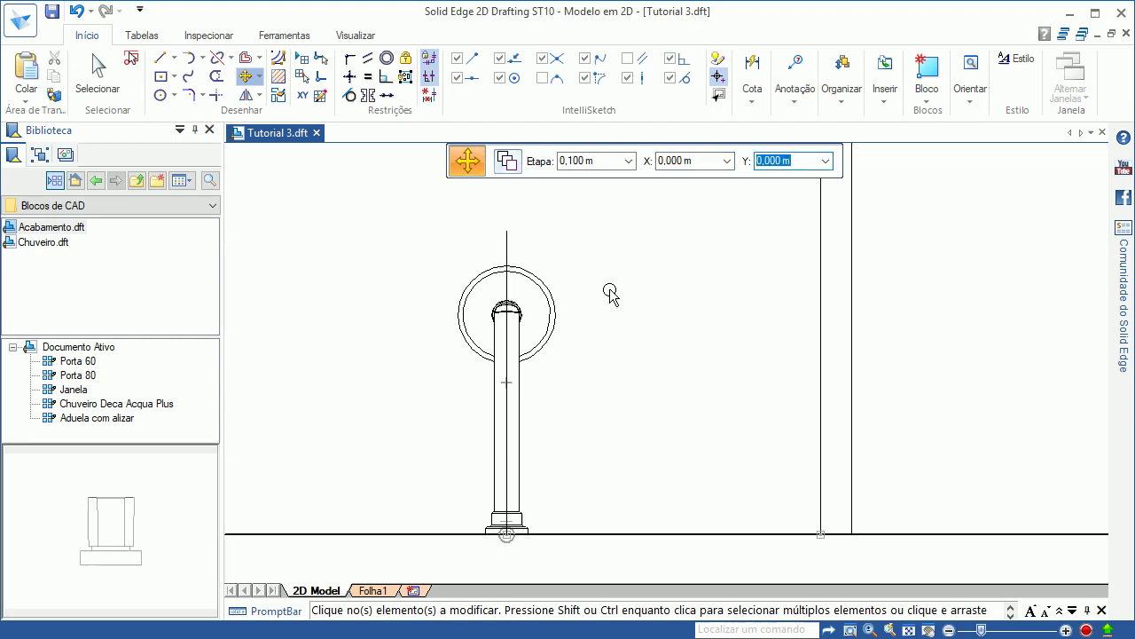
left_click(506, 248)
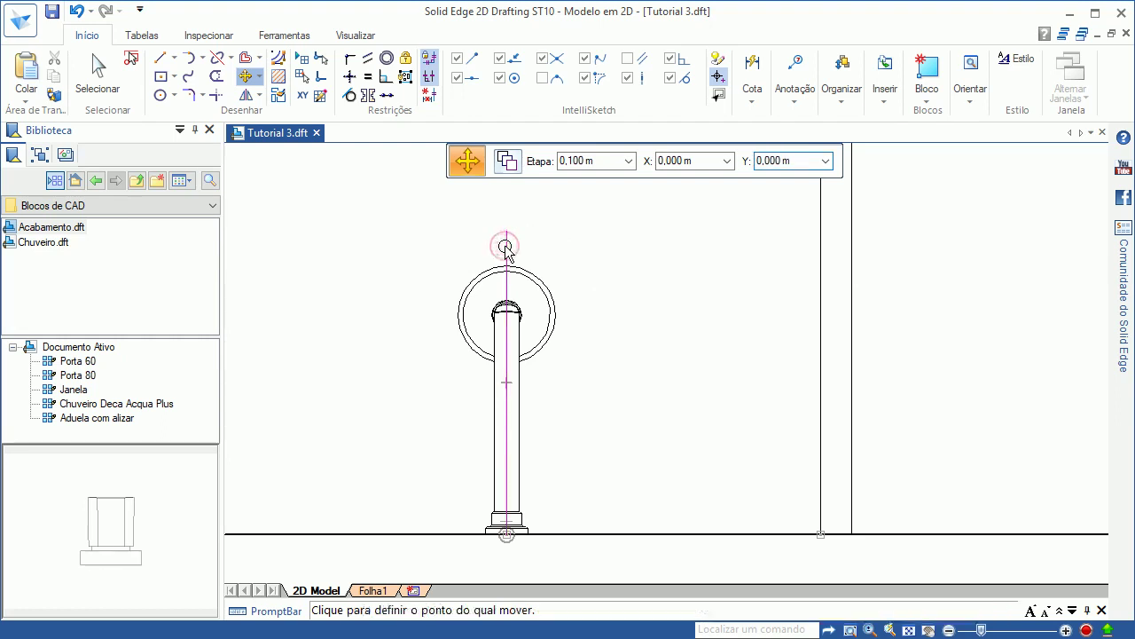
left_click(406, 533)
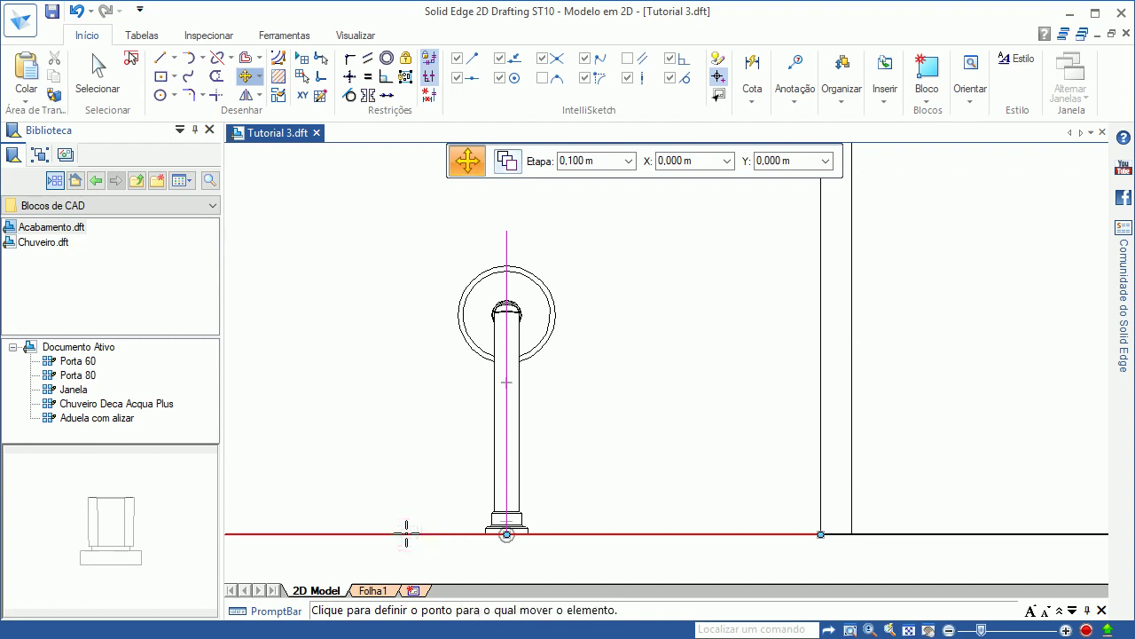
type("0,1")
key("Tab")
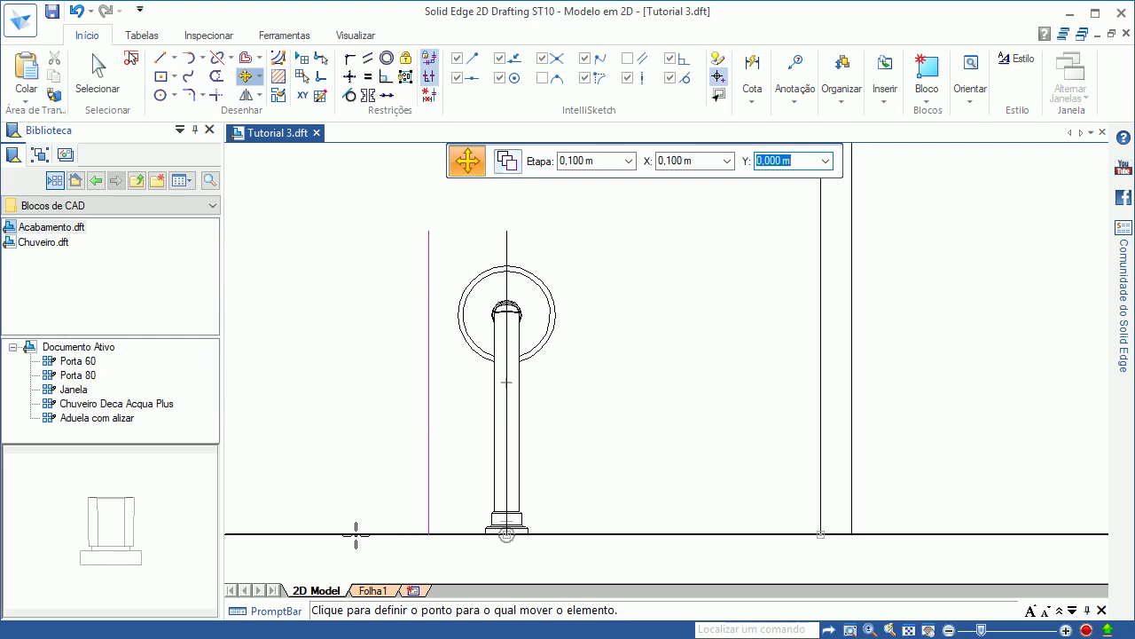
key("Return")
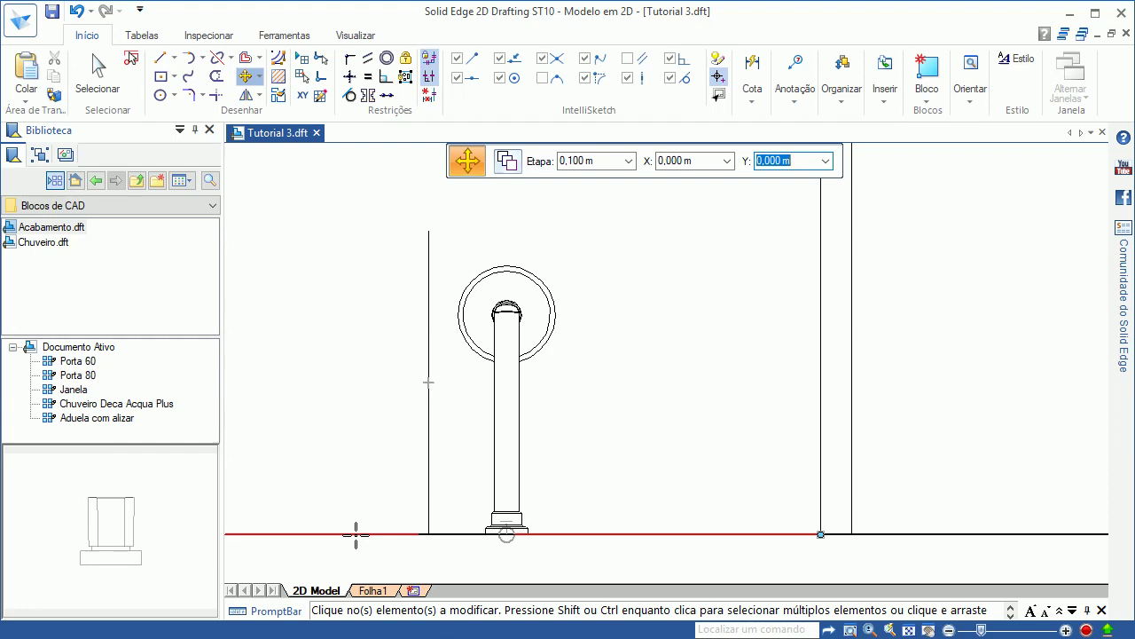
key("Escape")
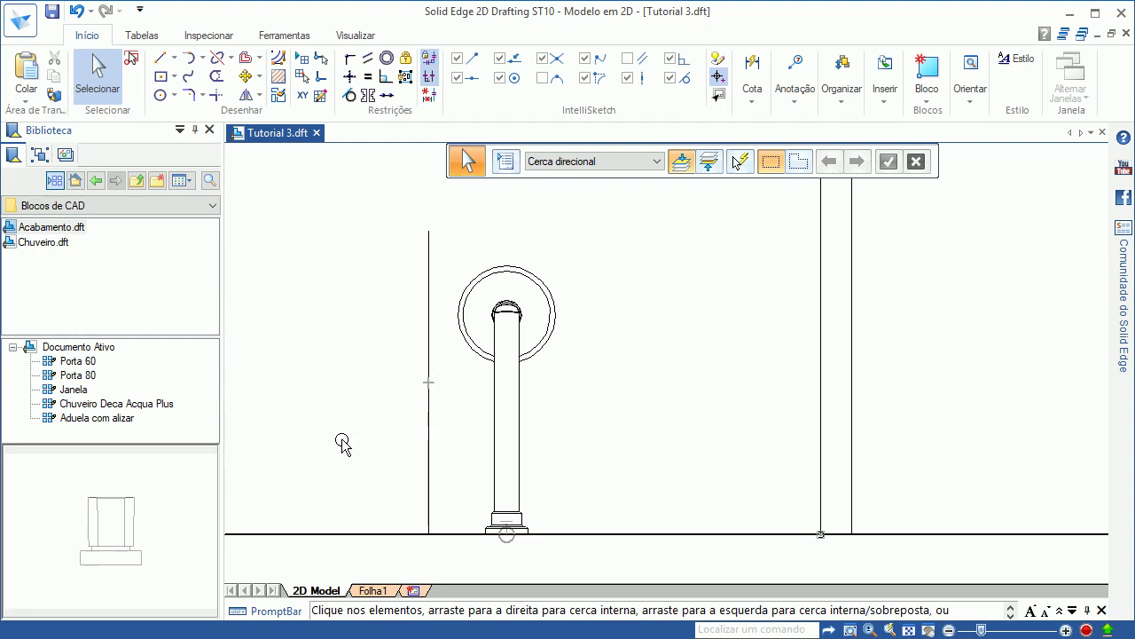
Step: Load Acabamento.dft and drop the Acabamento Deca Liv Pequeno block at the line's foot
left_click(10, 231)
double_click(10, 230)
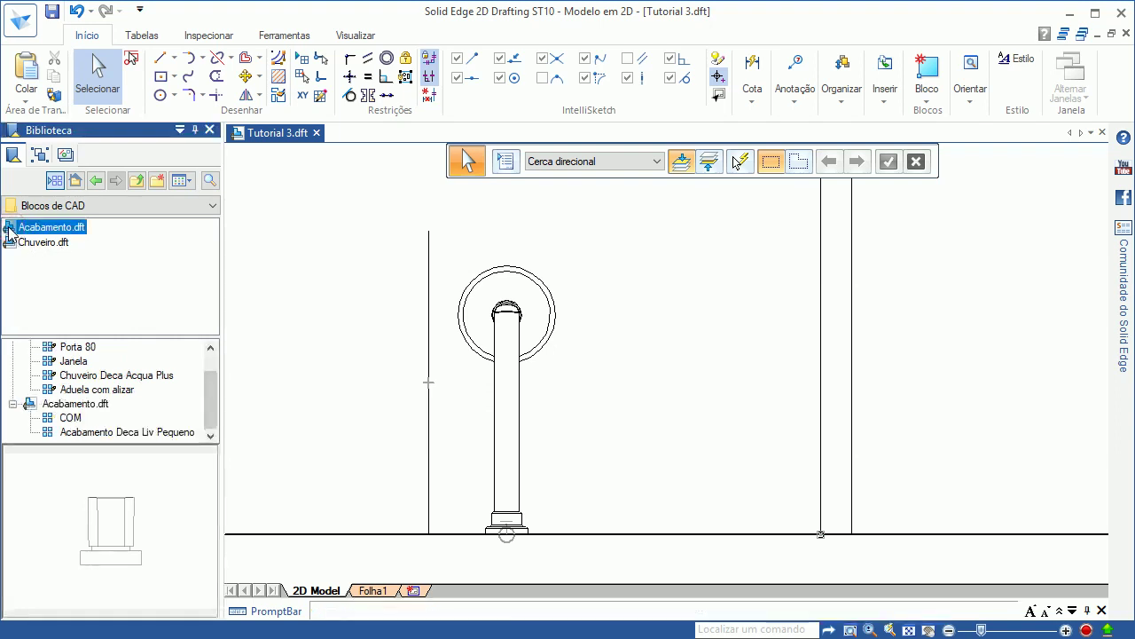
left_click_drag(10, 231, 316, 328)
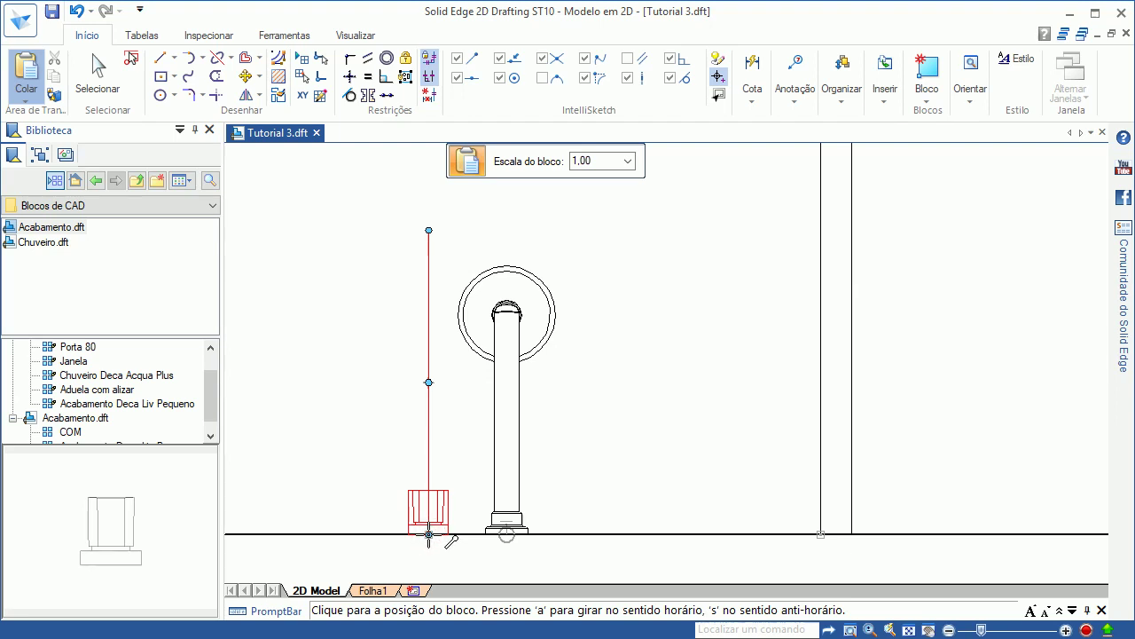
left_click(429, 535)
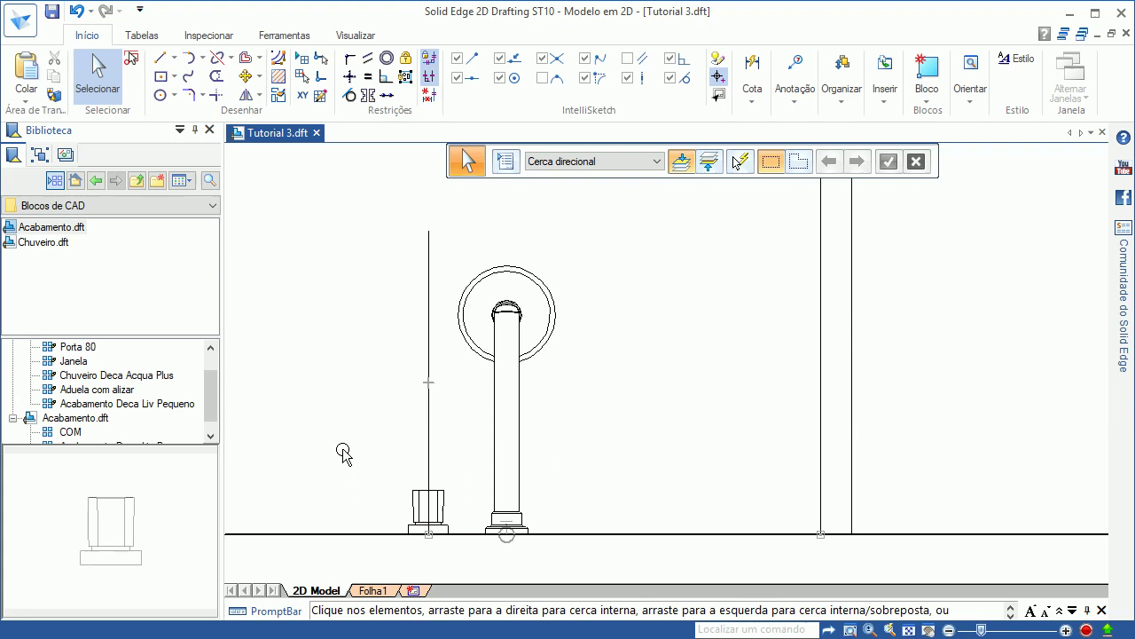
left_click(247, 78)
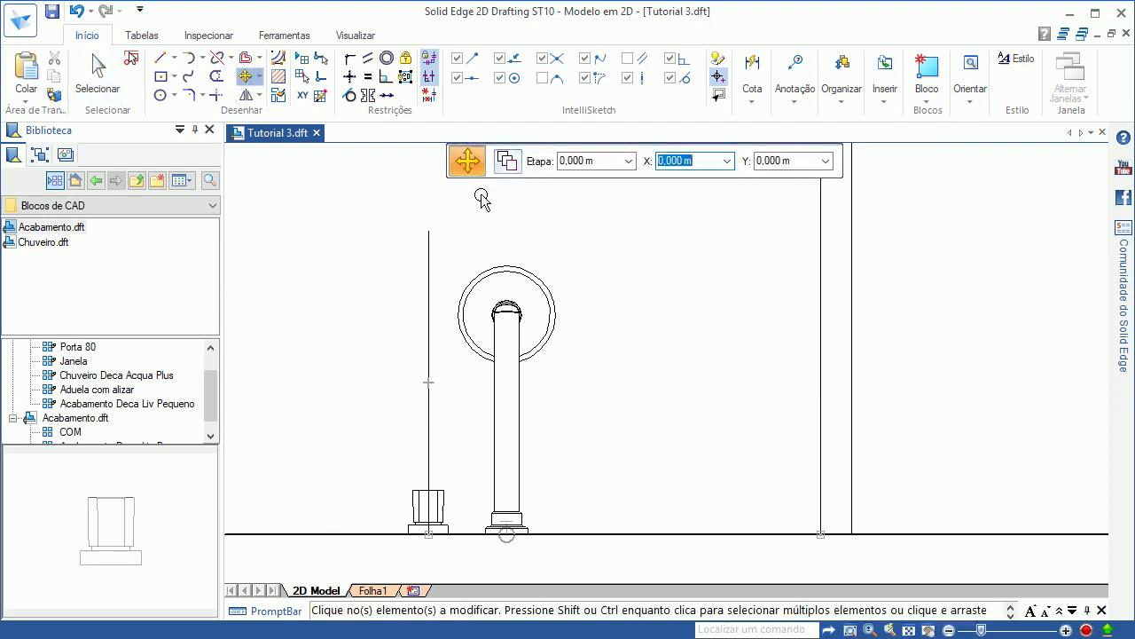
Step: Copy the Liv finishing block 0,20 m right so it sits beyond the shower
left_click(507, 161)
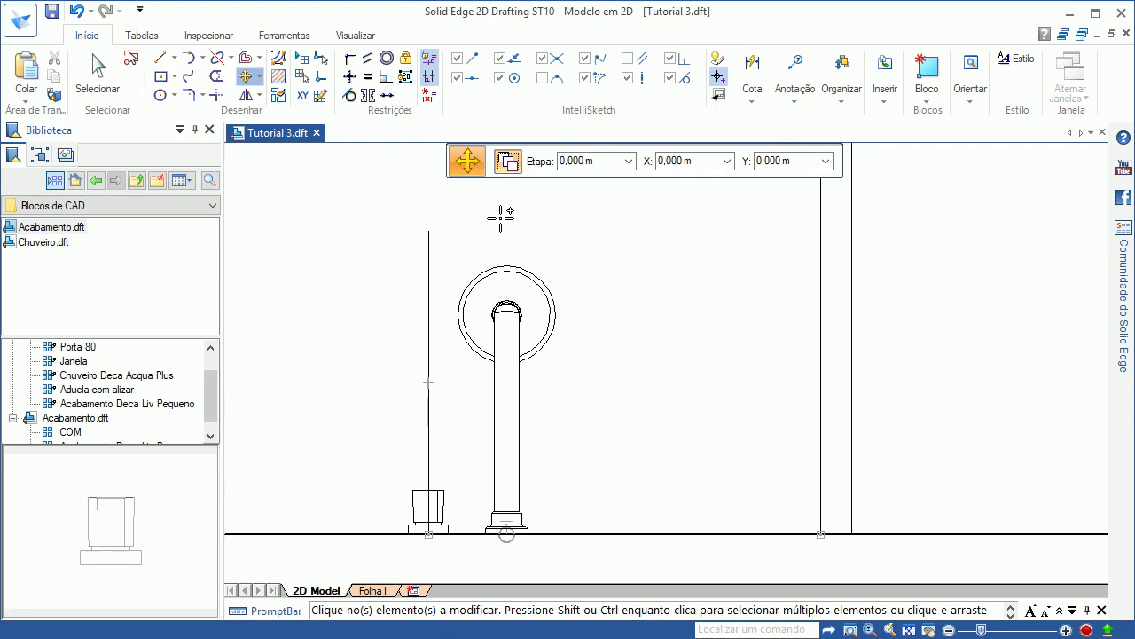
left_click(564, 161)
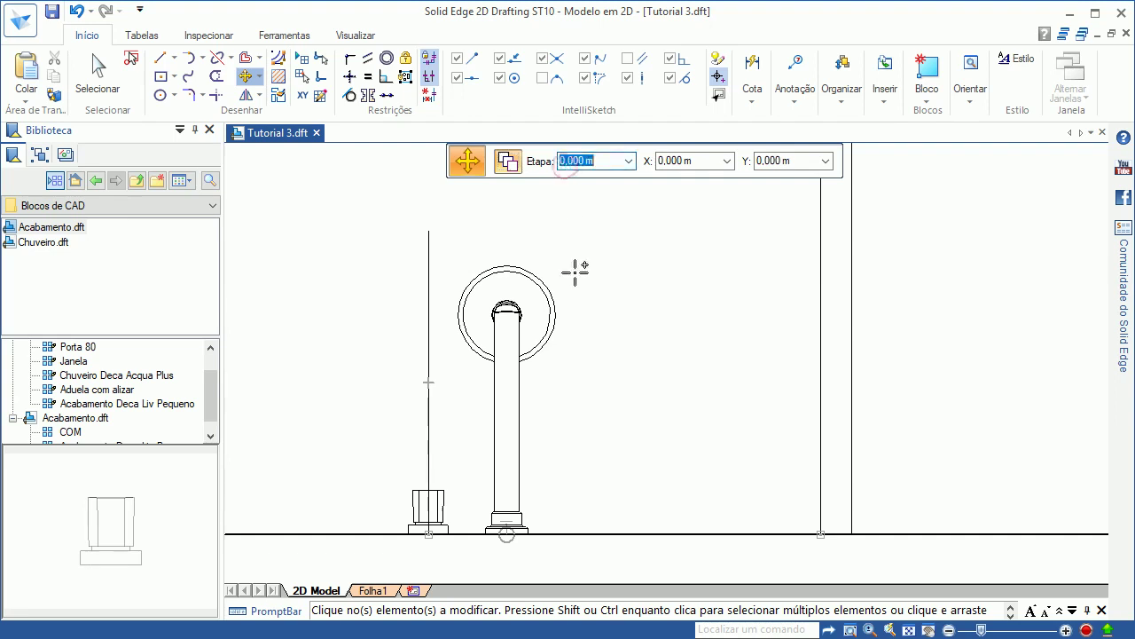
type("0,20")
key("Tab")
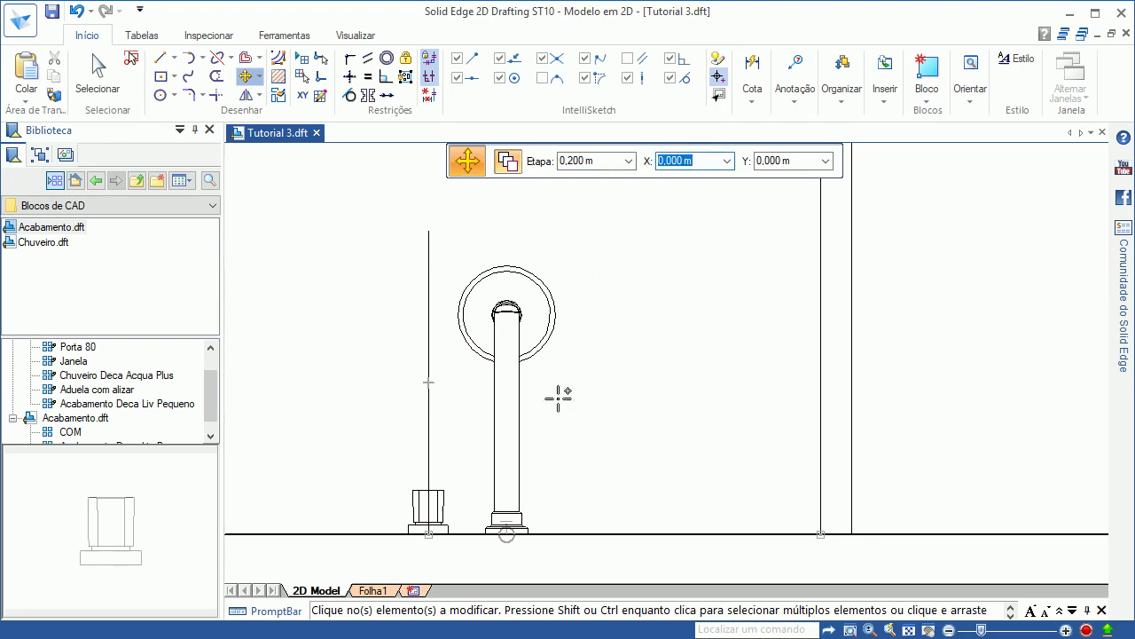
left_click(409, 487)
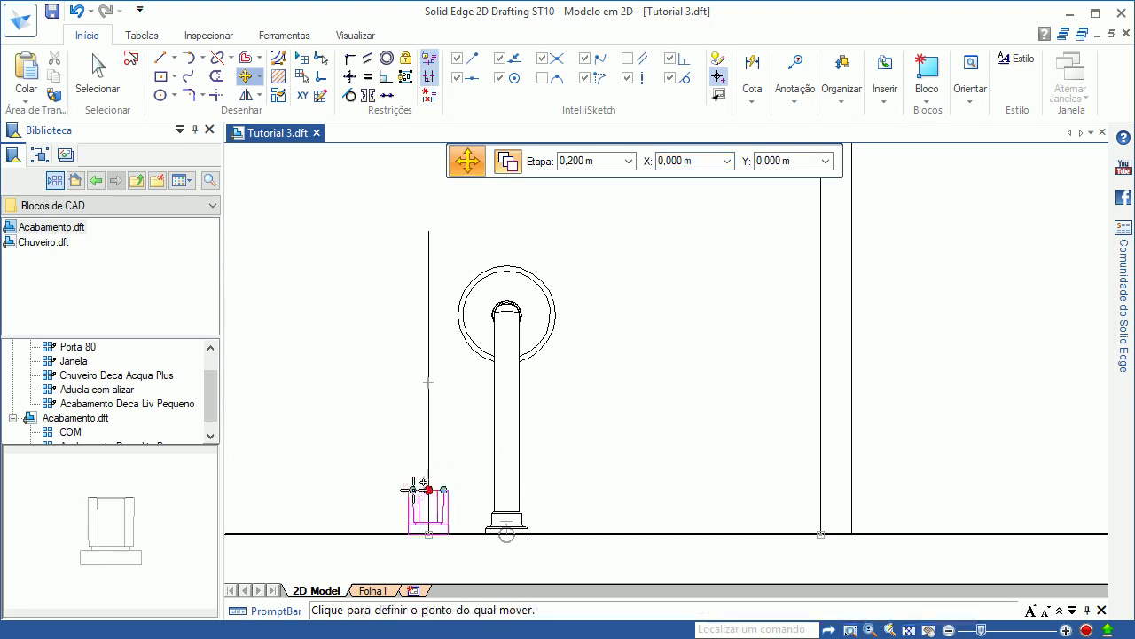
left_click(637, 533)
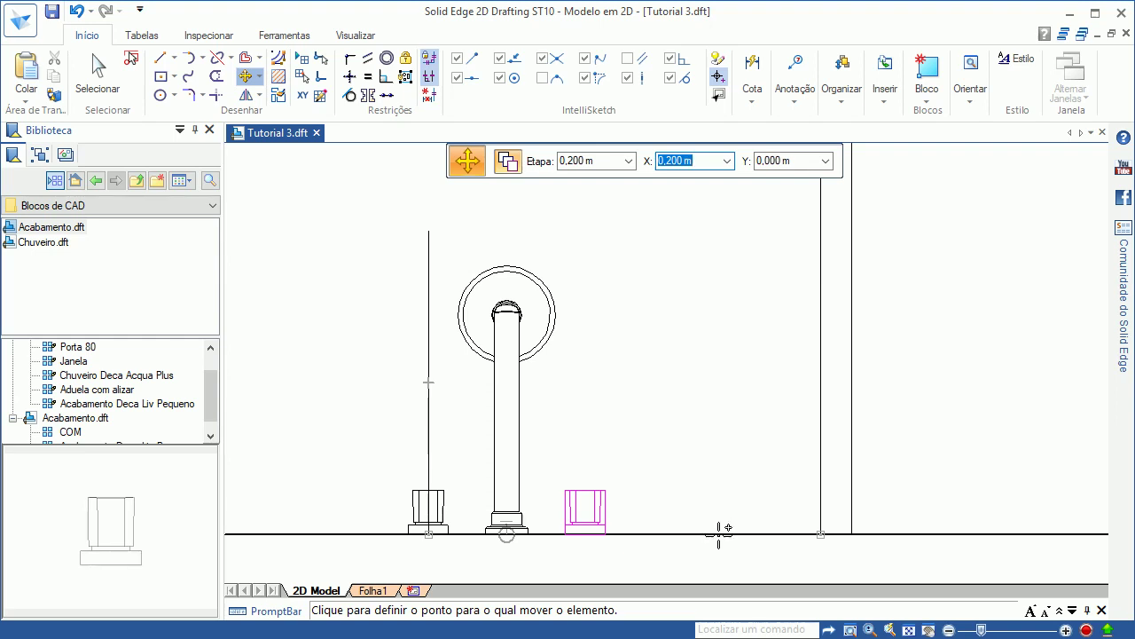
type("0")
key("Return")
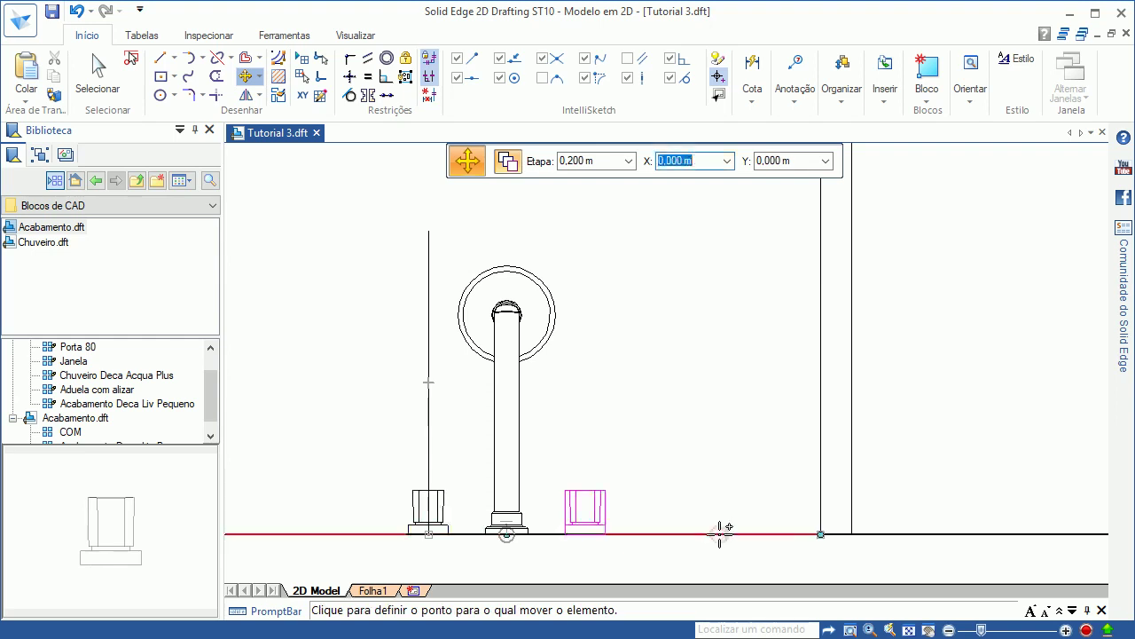
left_click(719, 530)
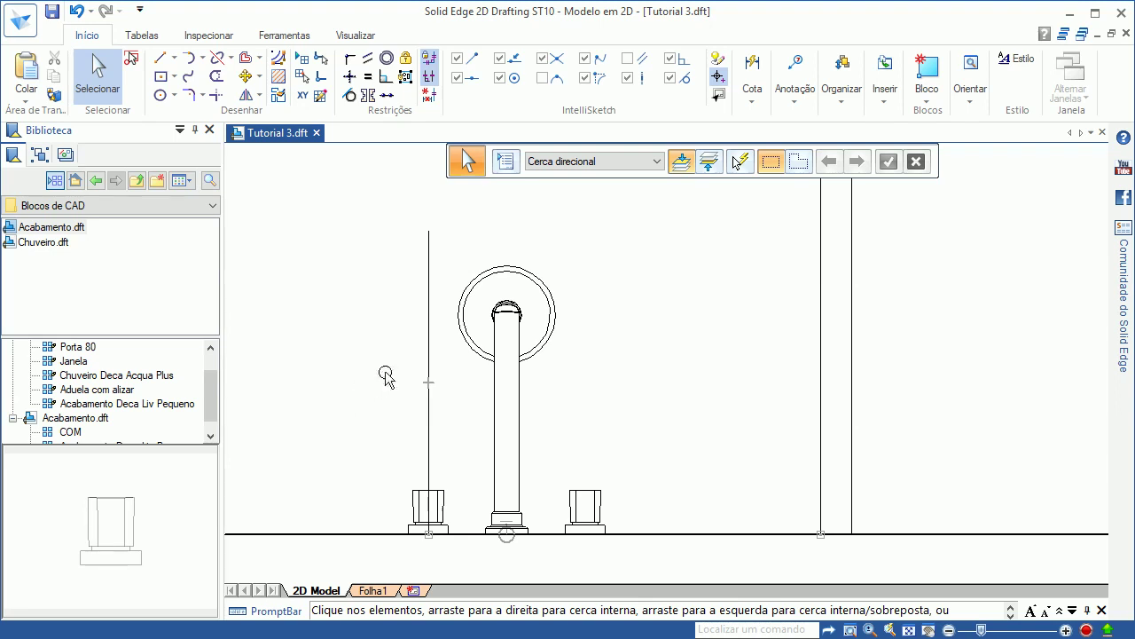
Step: Delete the vertical reference line, fit the whole drawing in view, and save Tutorial 3
left_click(428, 332)
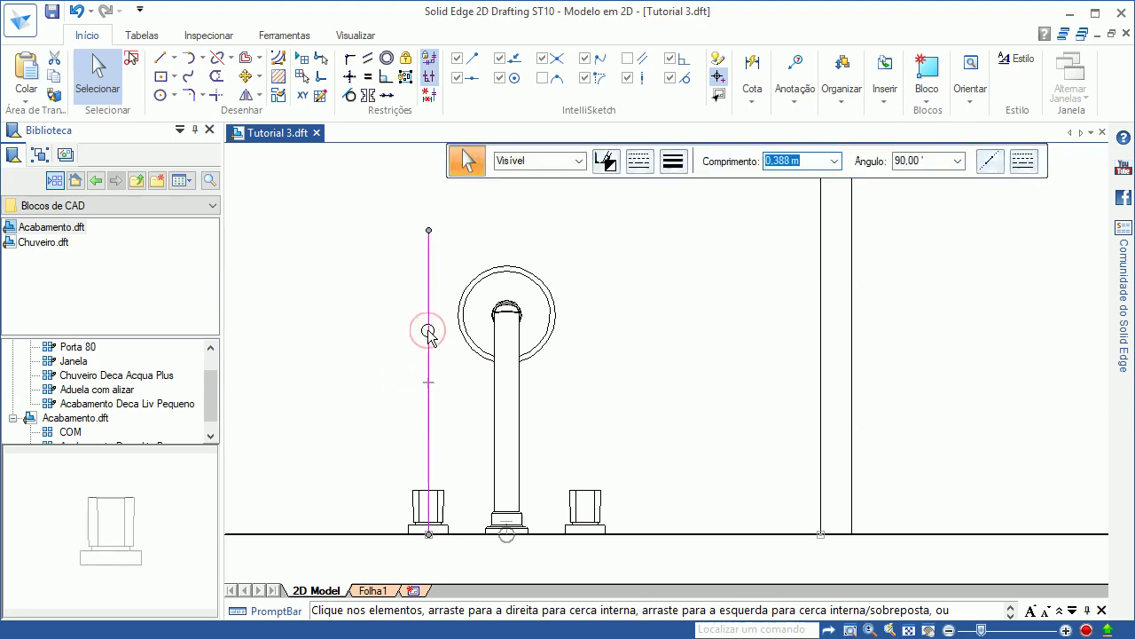
key("Delete")
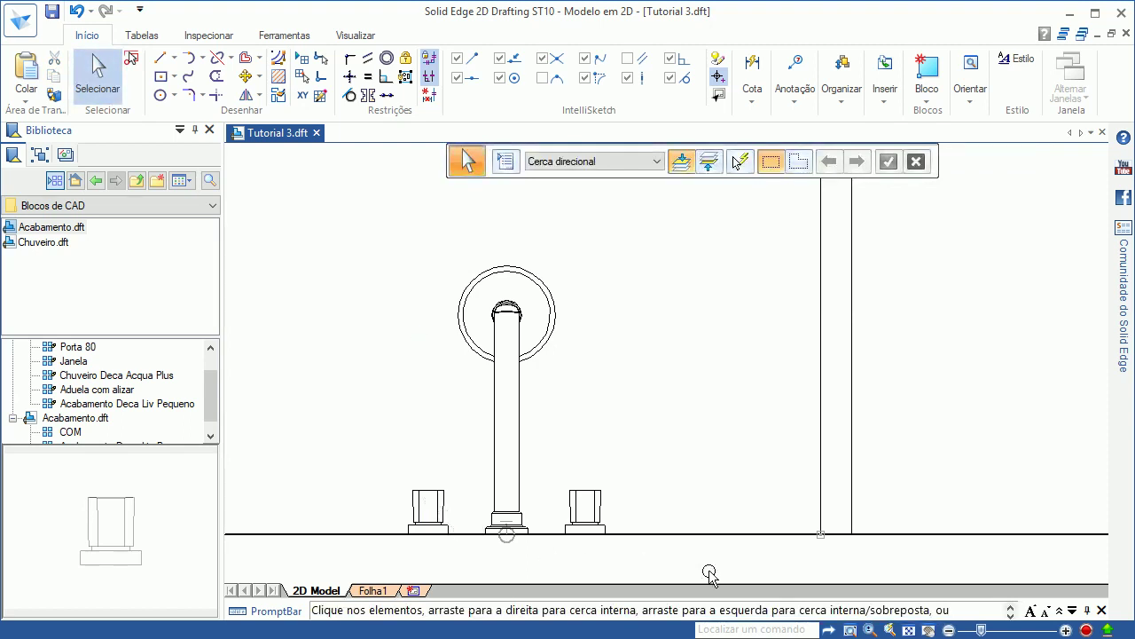
left_click(909, 629)
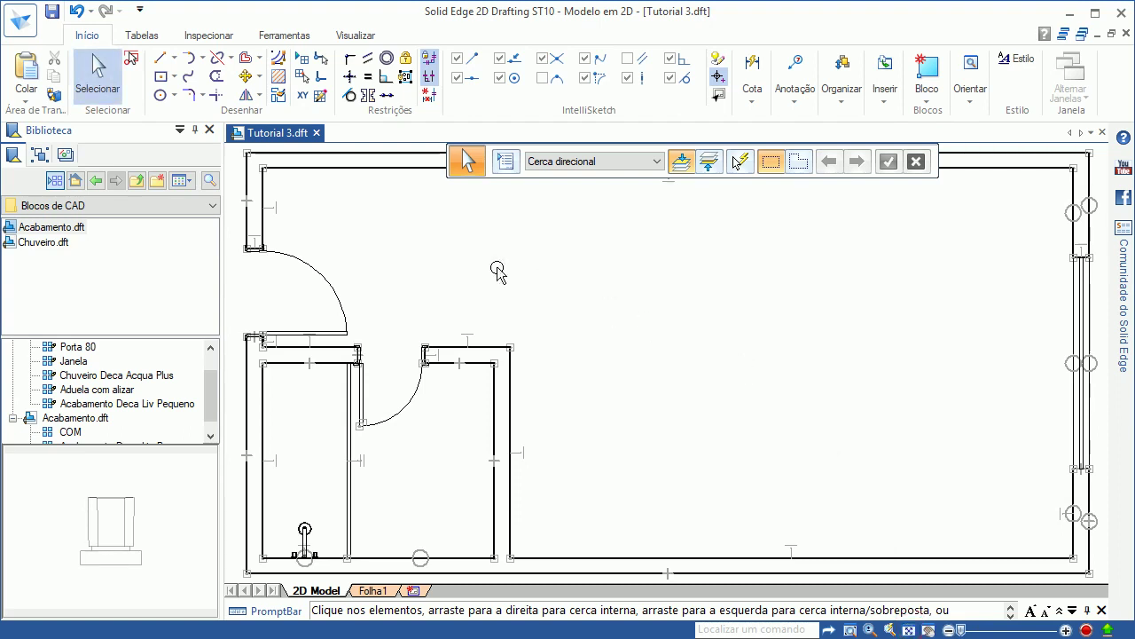
left_click(53, 11)
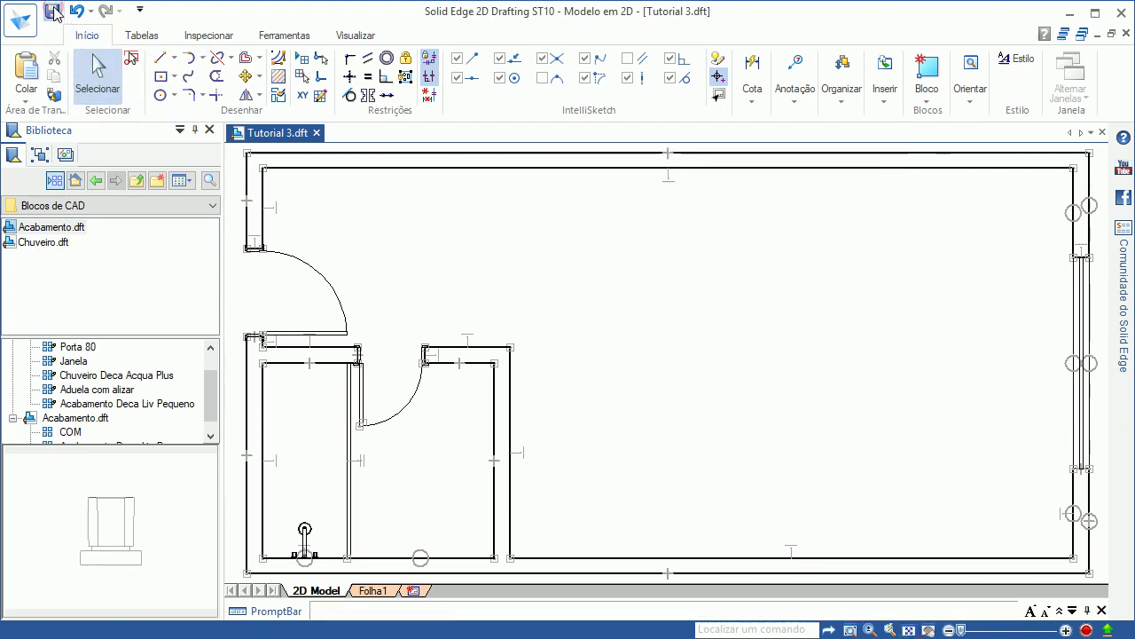